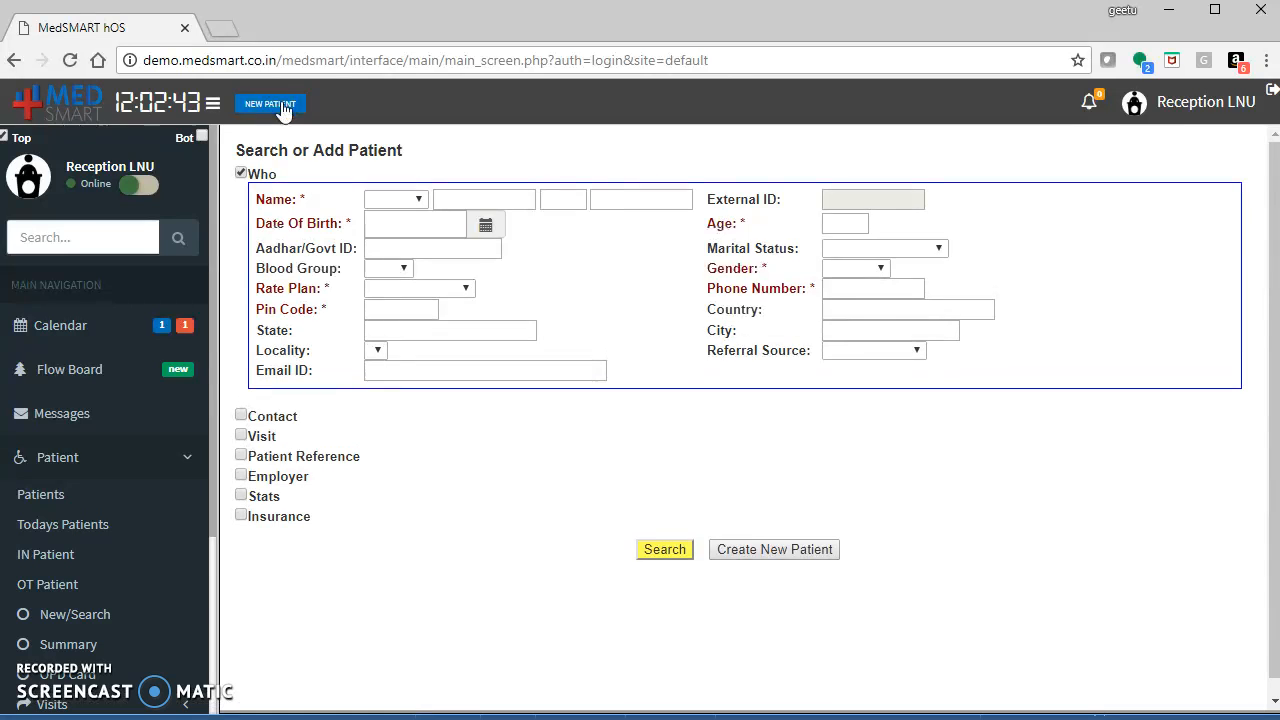
# Register the patient with title Mr., checking for an existing record first, and create the new patient.
pyautogui.click(400, 203)
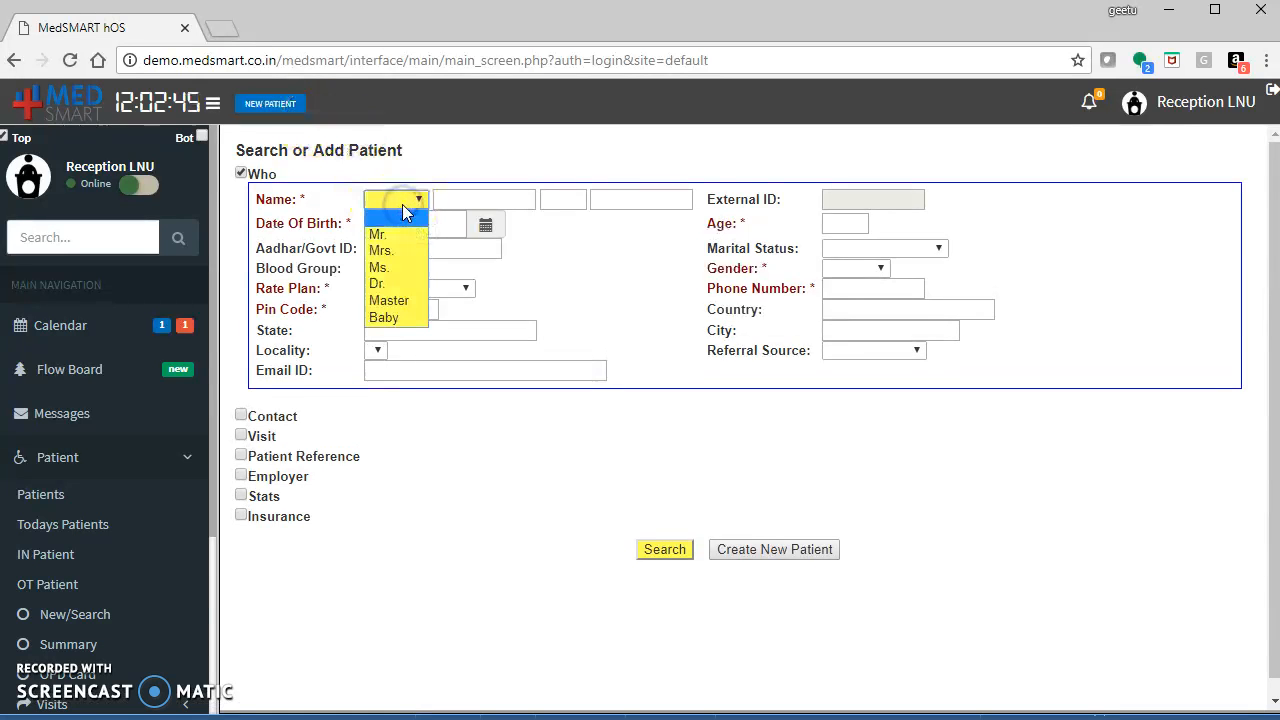
pyautogui.click(412, 234)
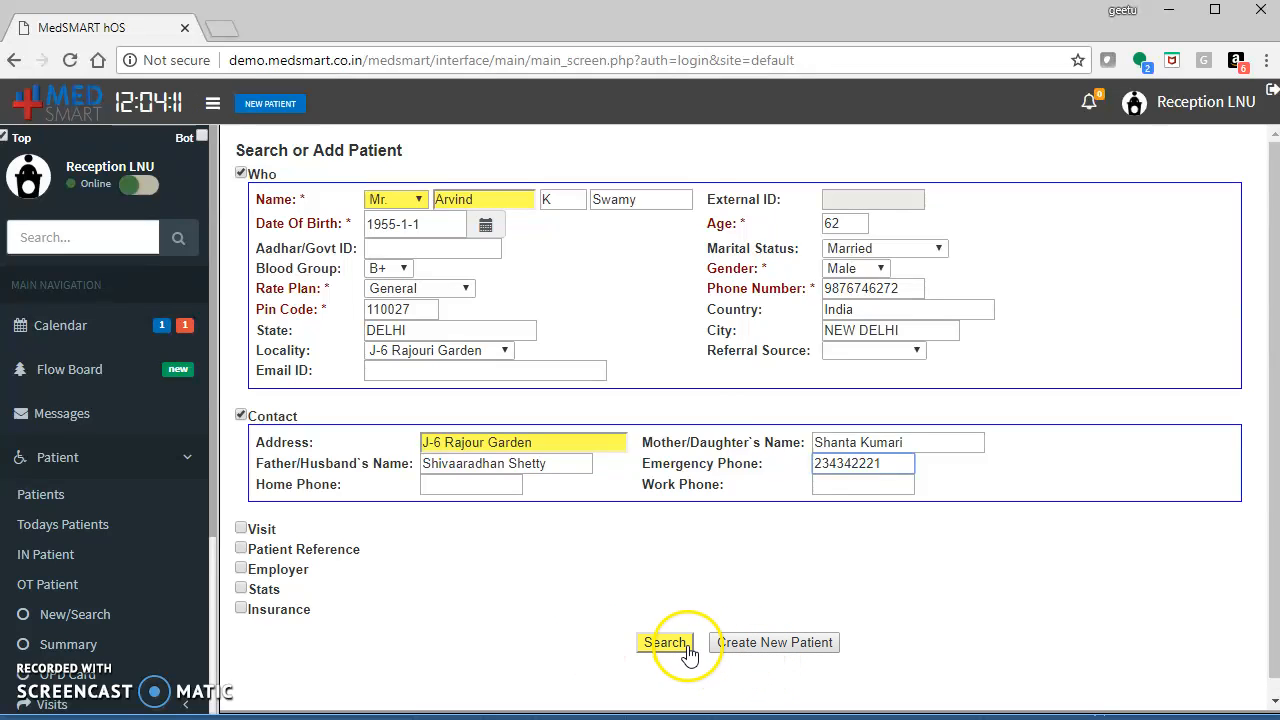
pyautogui.click(688, 650)
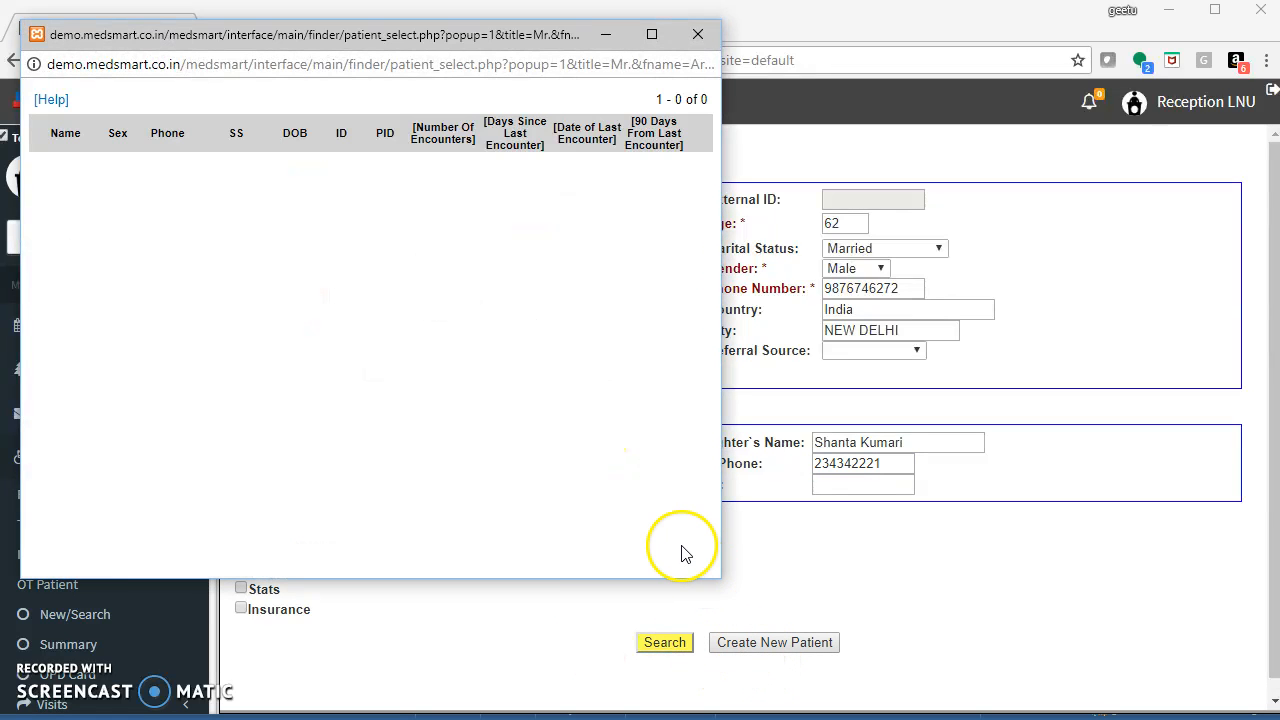
pyautogui.click(697, 36)
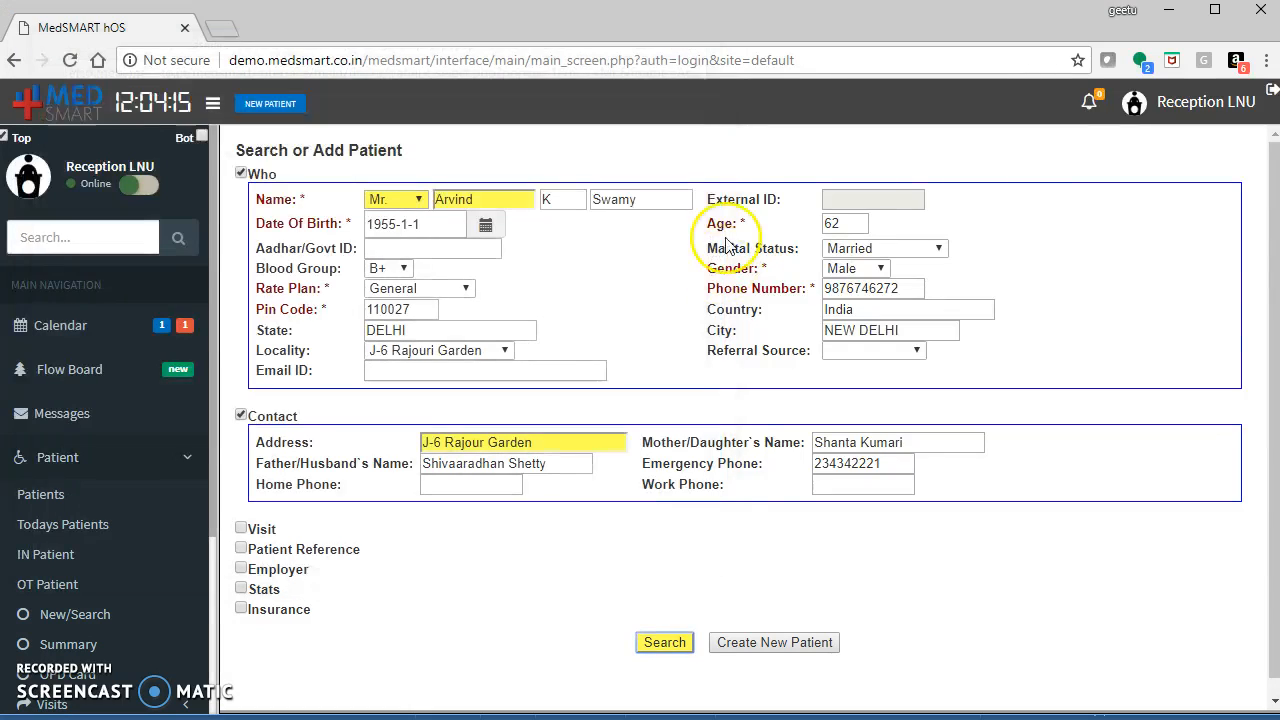
pyautogui.click(766, 642)
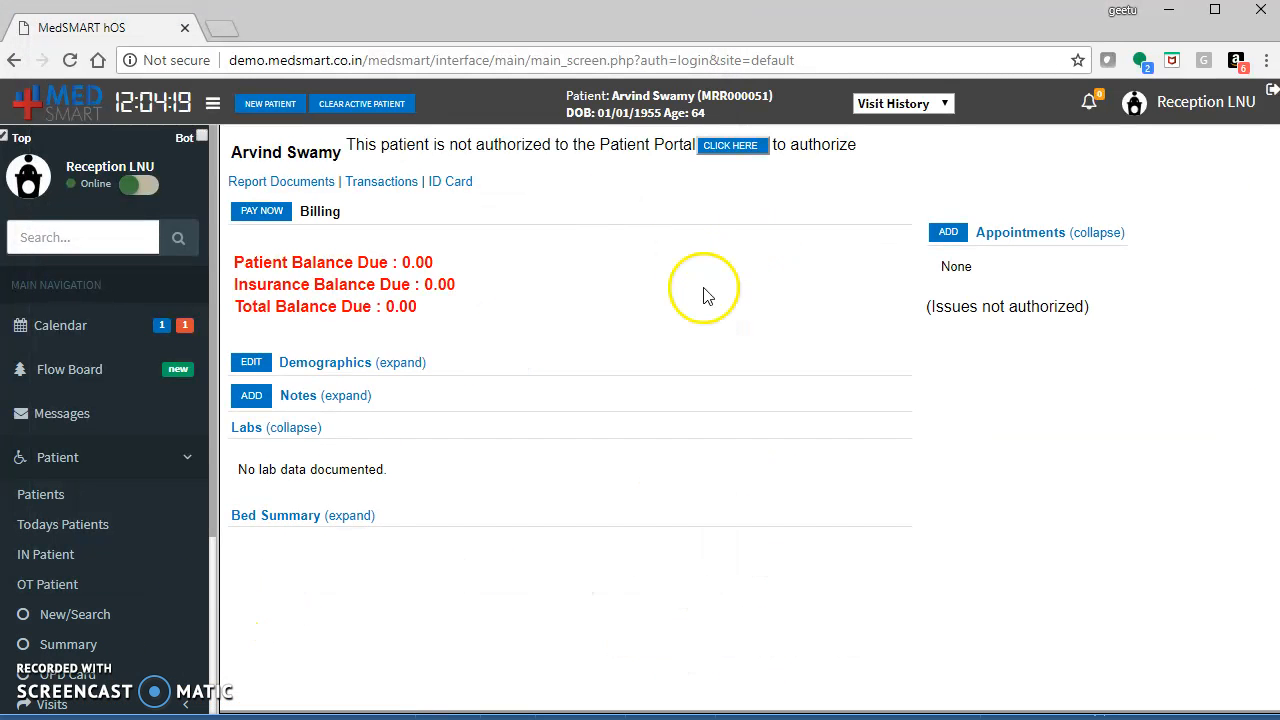
# Start a new visit from the visit history and select the registered patient by searching their first name.
pyautogui.click(929, 105)
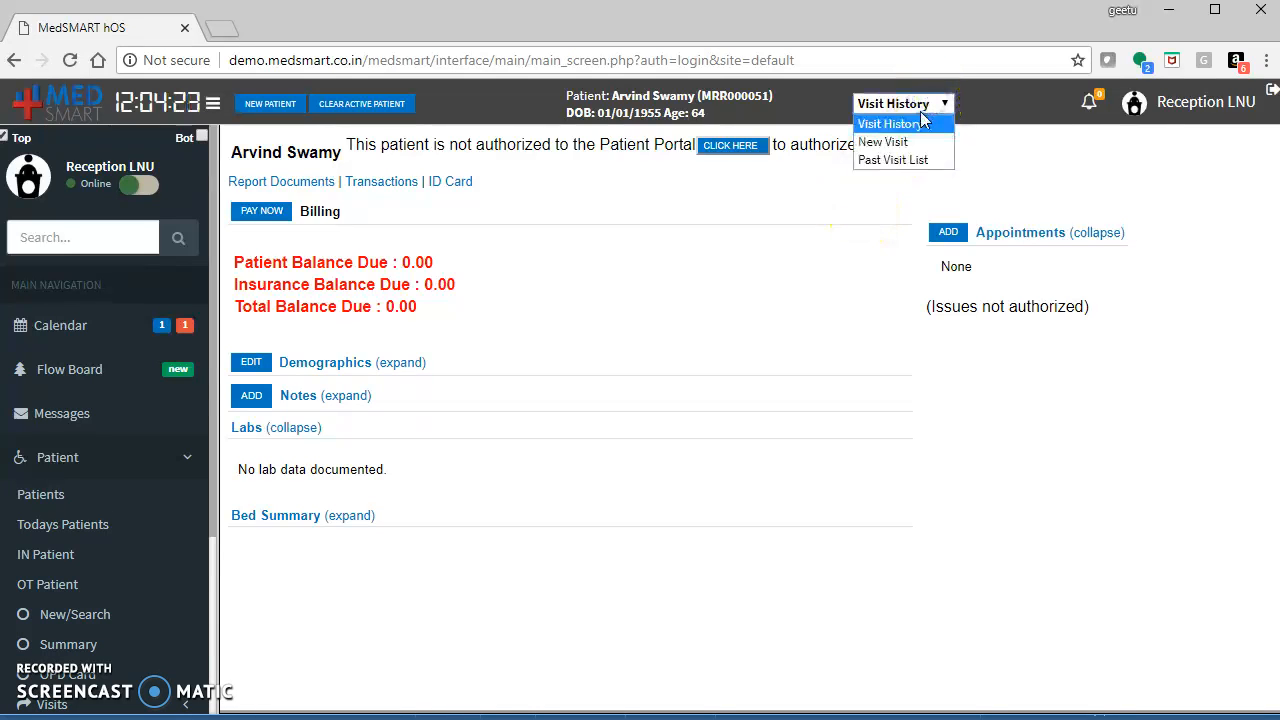
pyautogui.click(905, 141)
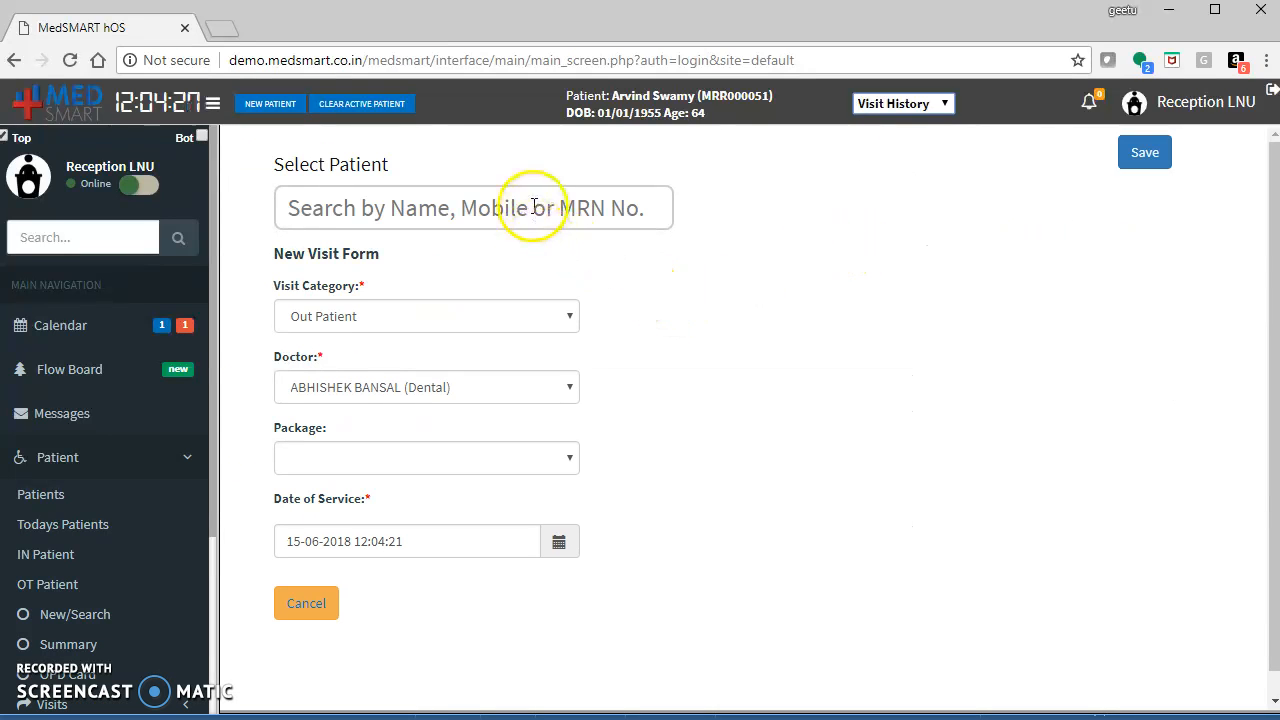
pyautogui.click(534, 207)
pyautogui.write('Ar')
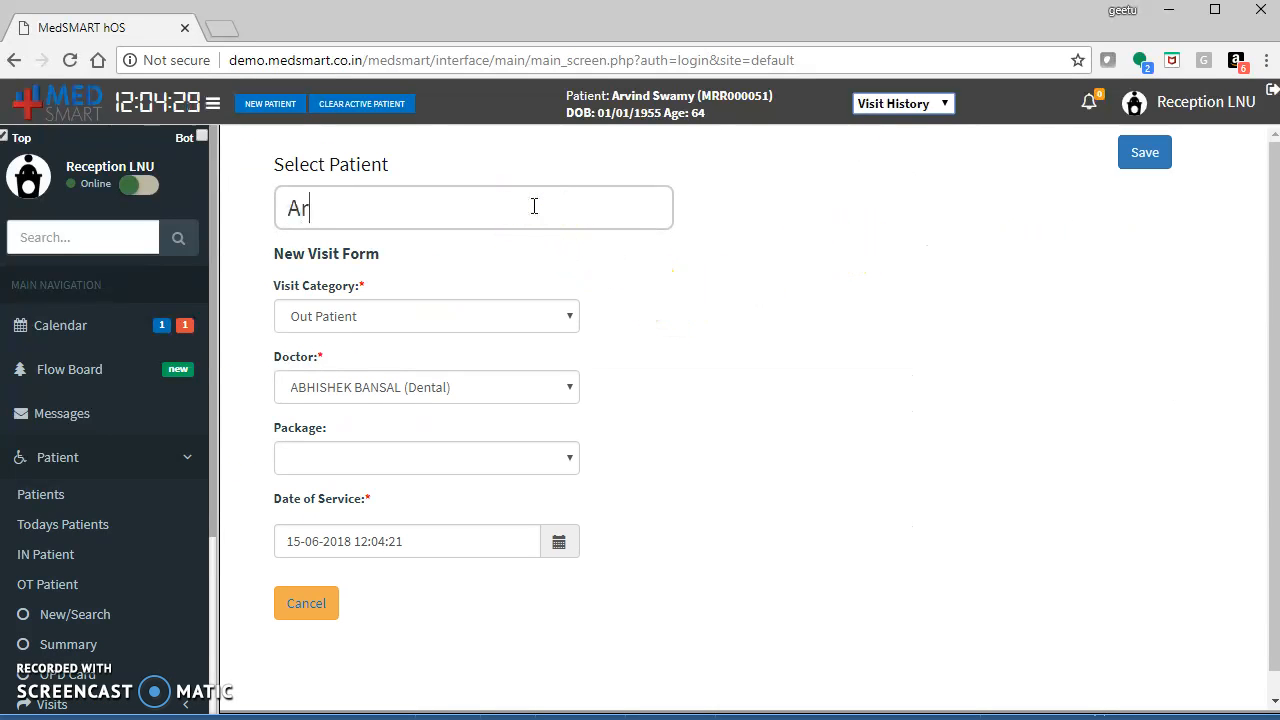
pyautogui.write('vind')
pyautogui.click(434, 263)
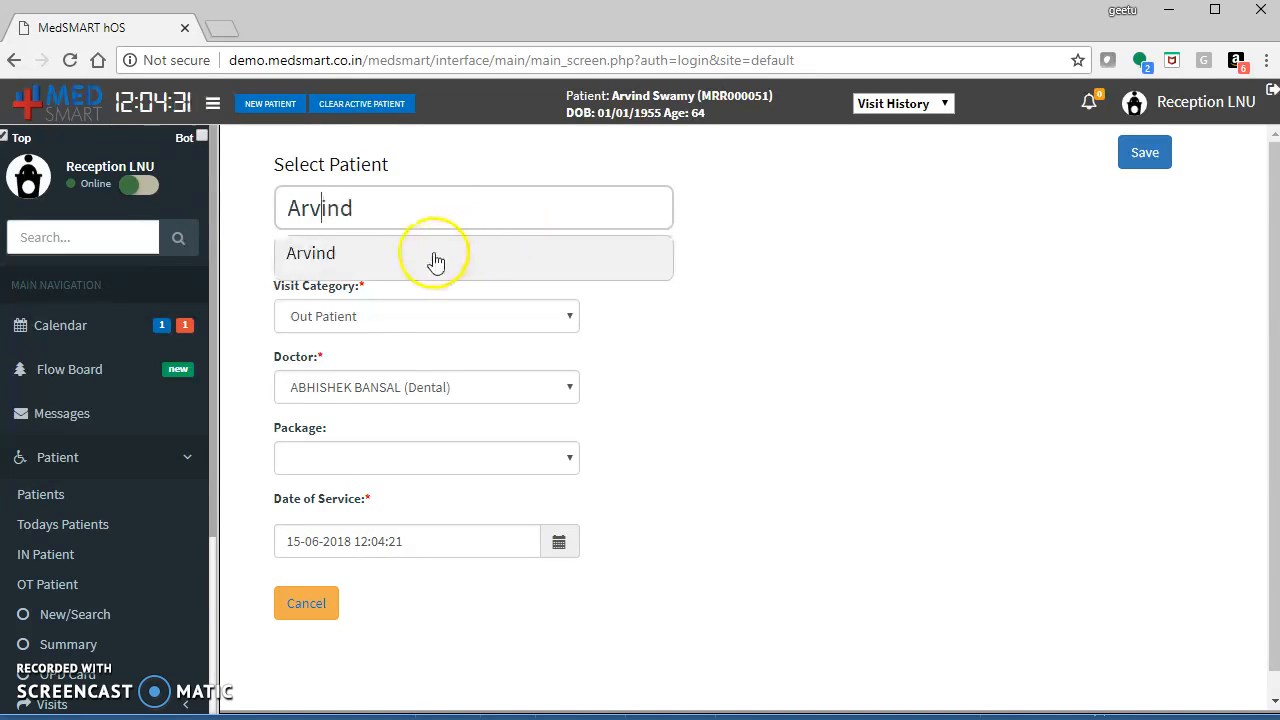
# Keep the Out Patient category, set the doctor to the Cardiology doctor and the package to Medical Profile.
pyautogui.click(363, 318)
pyautogui.click(363, 318)
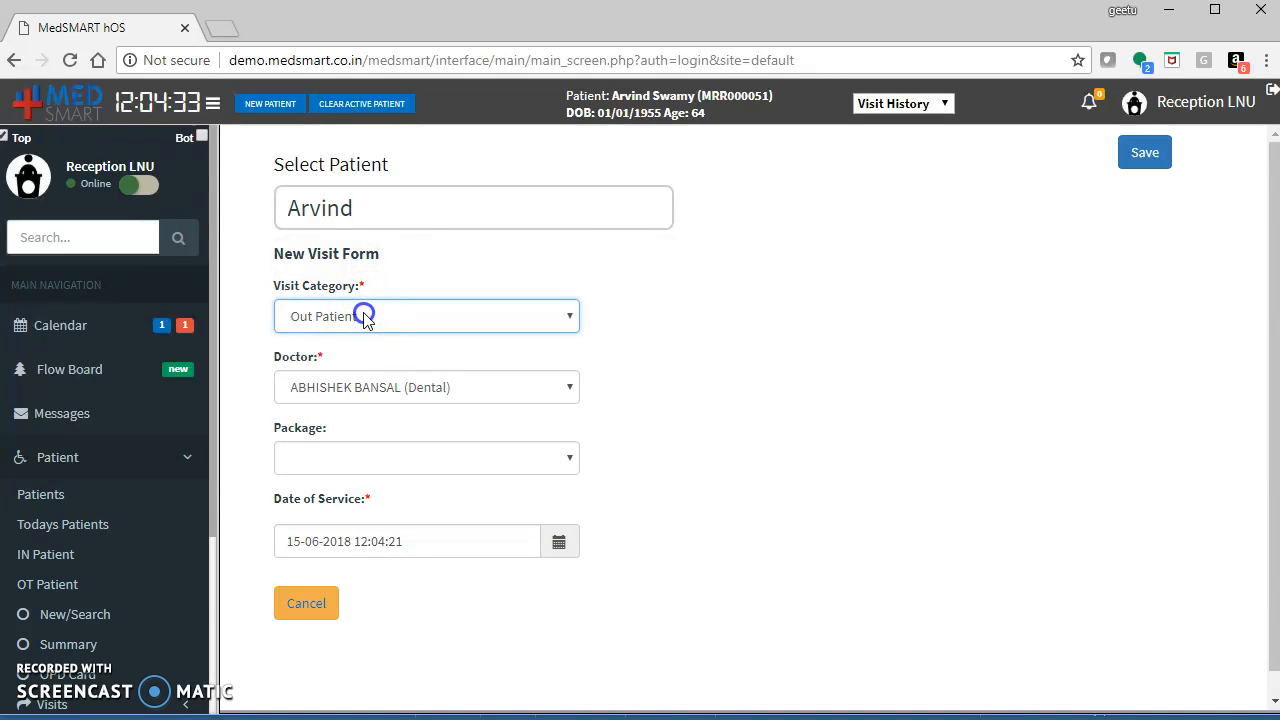
pyautogui.click(371, 390)
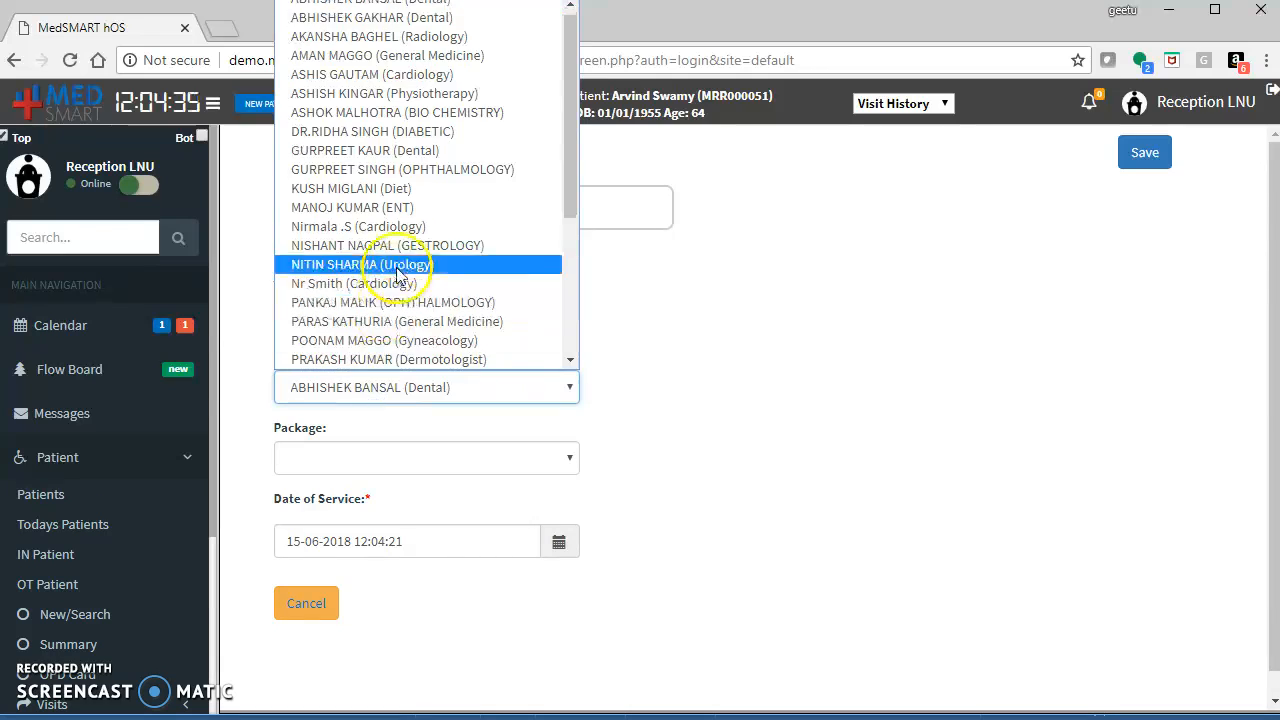
pyautogui.click(394, 223)
pyautogui.click(380, 457)
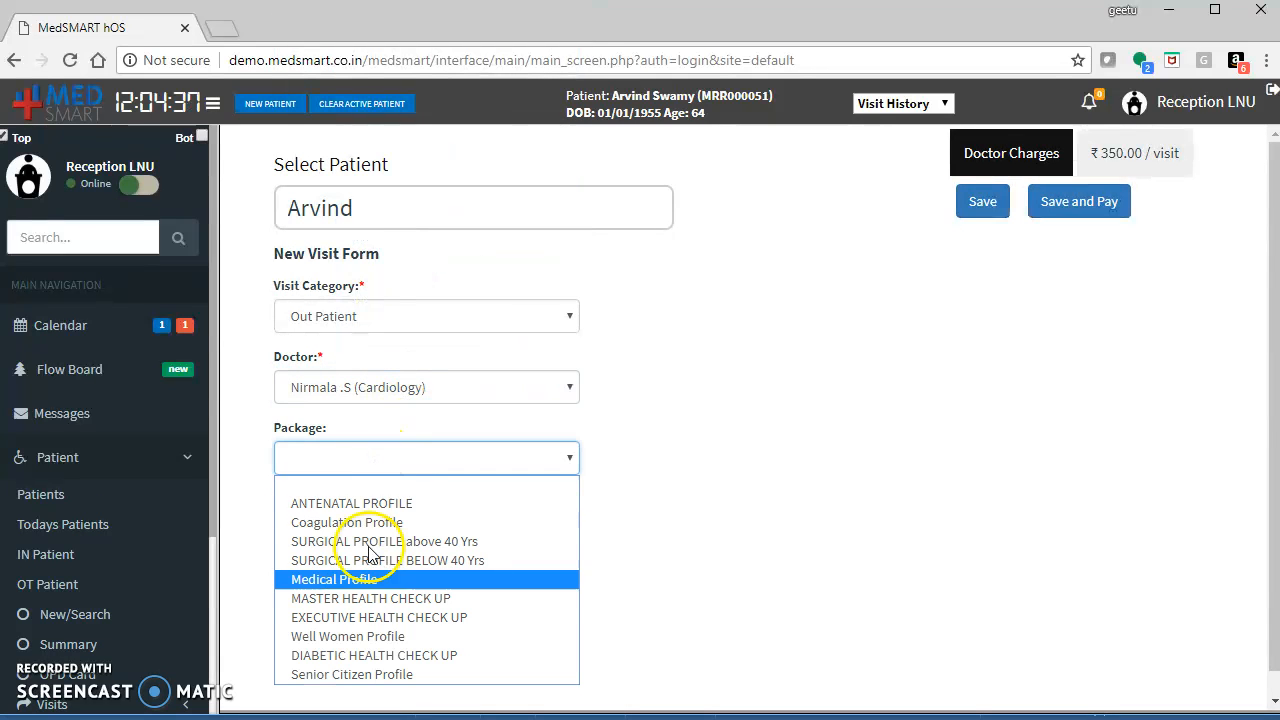
pyautogui.click(374, 577)
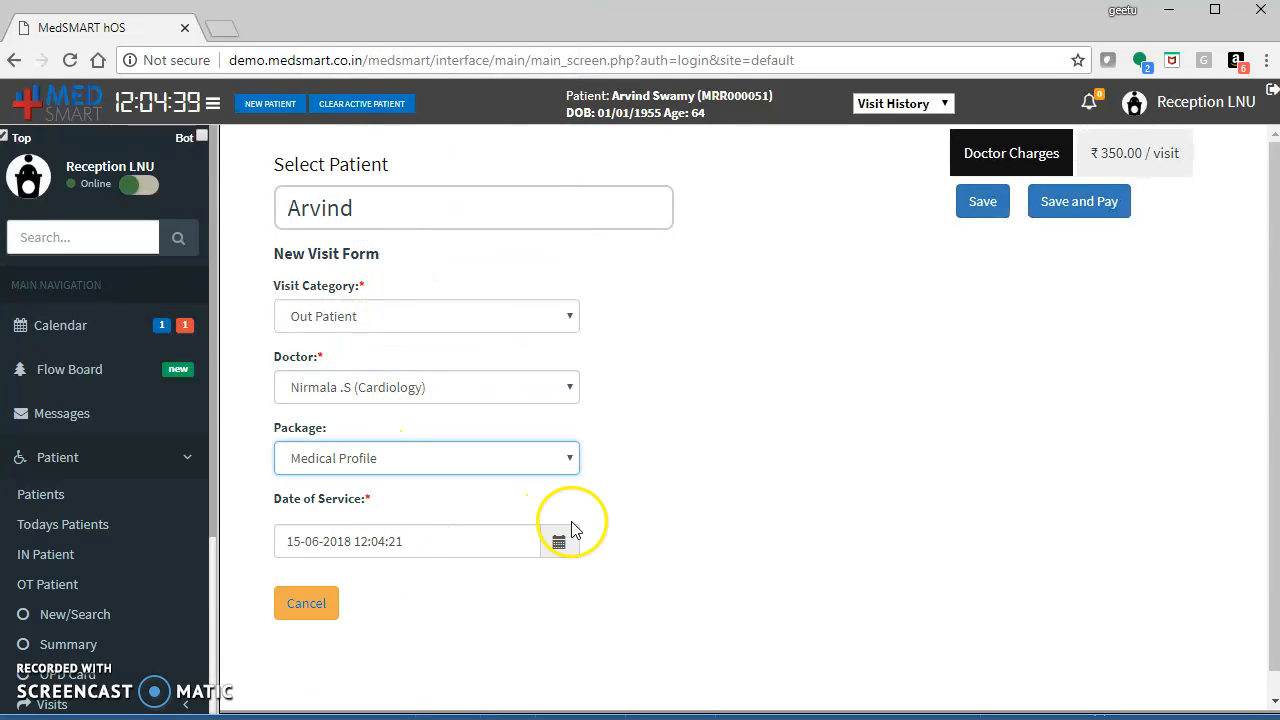
# Save and pay for the visit, then close the payment receipt tab.
pyautogui.click(1088, 222)
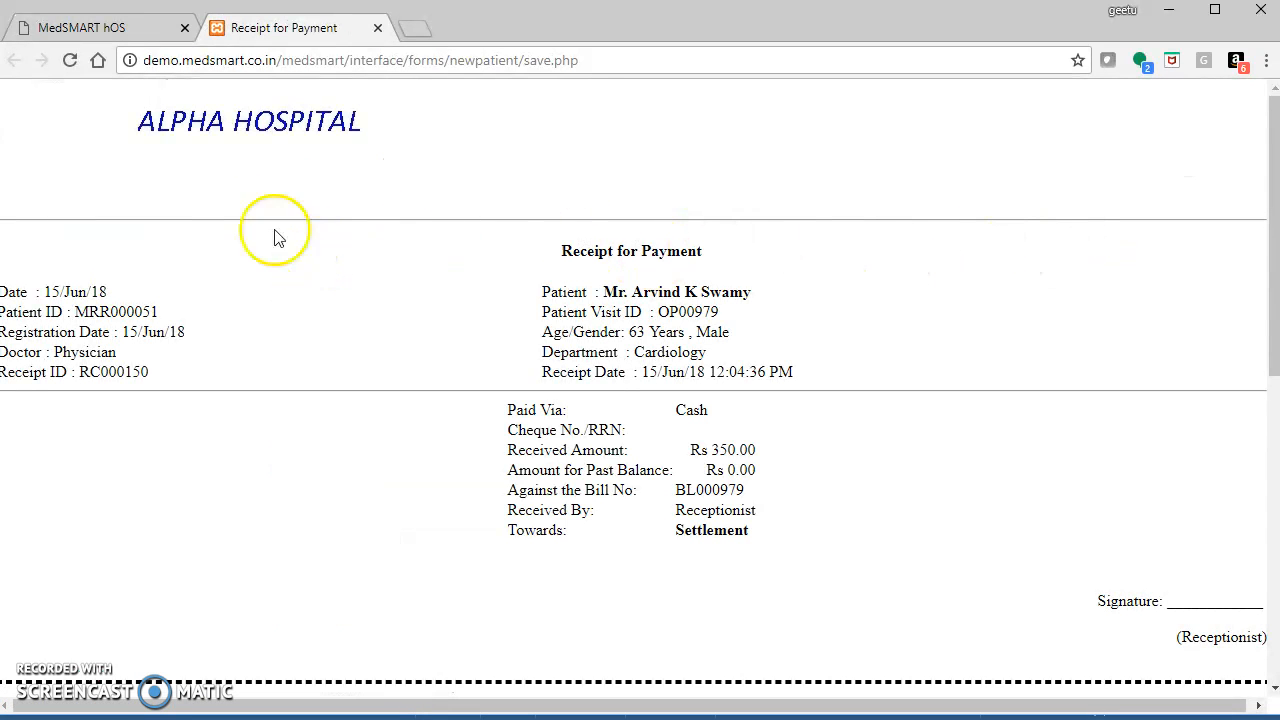
pyautogui.click(377, 29)
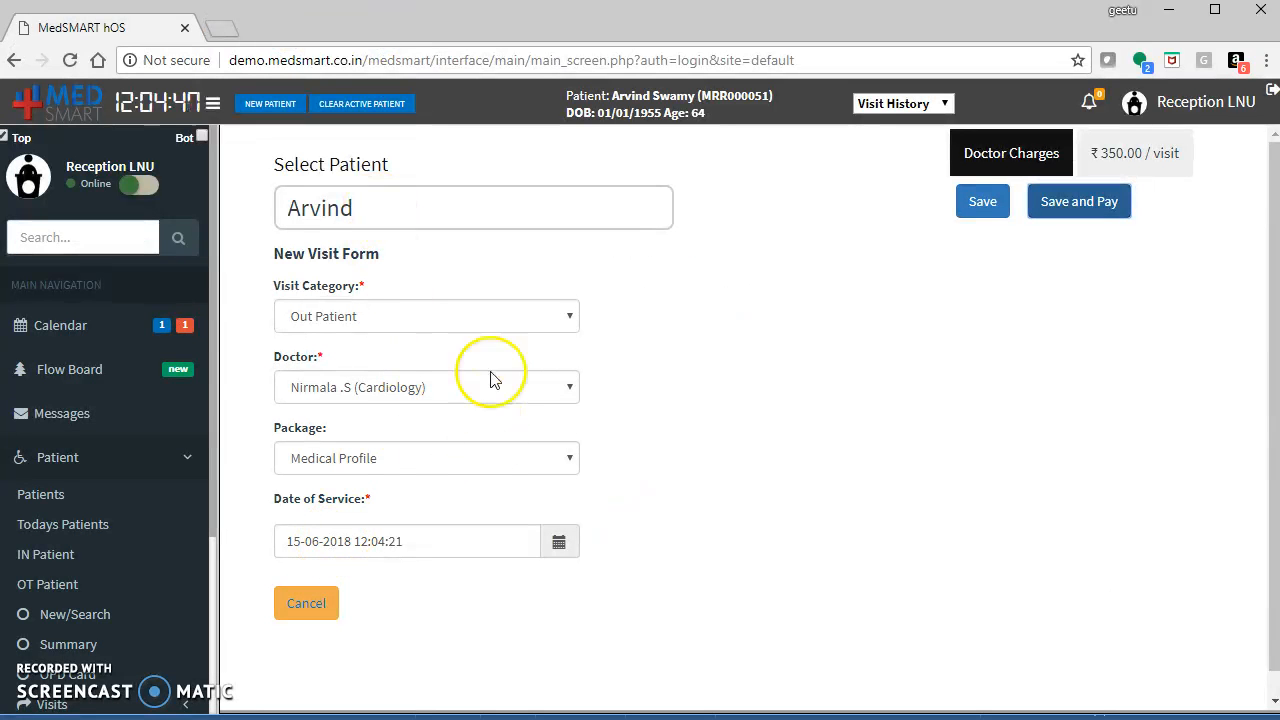
# Open today's patients list and select the newly registered patient's record.
pyautogui.click(40, 525)
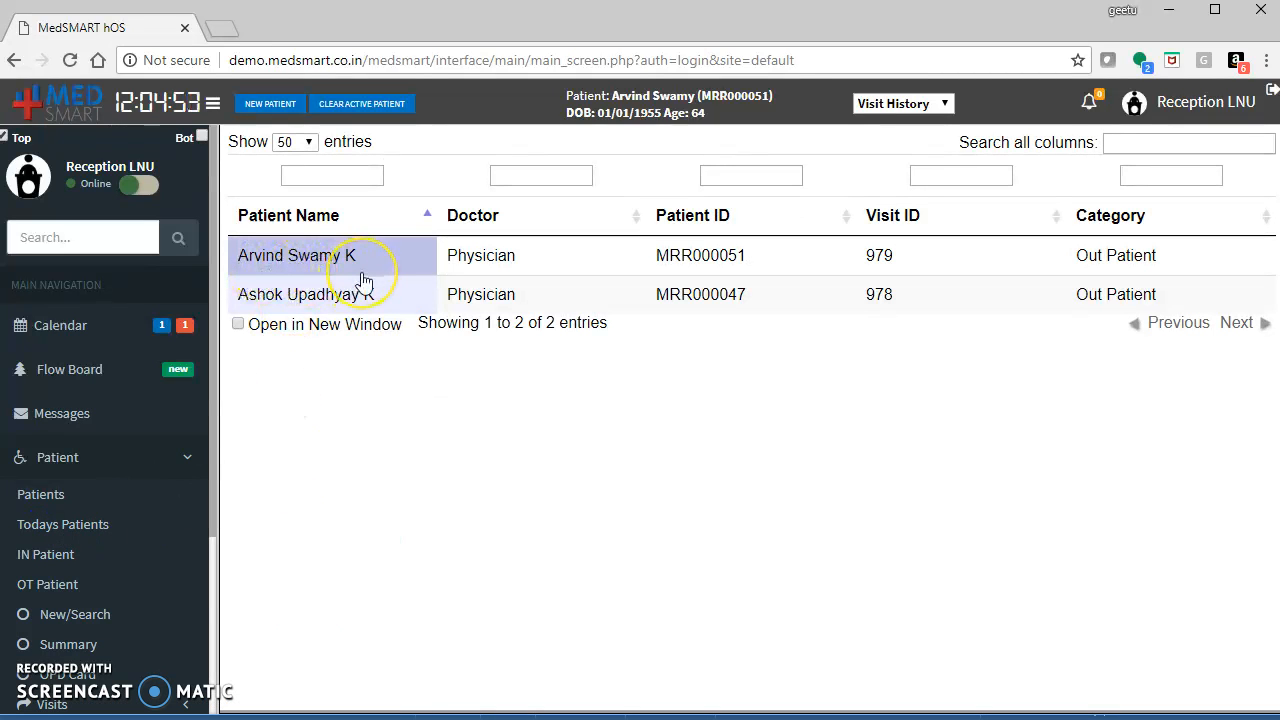
pyautogui.click(320, 264)
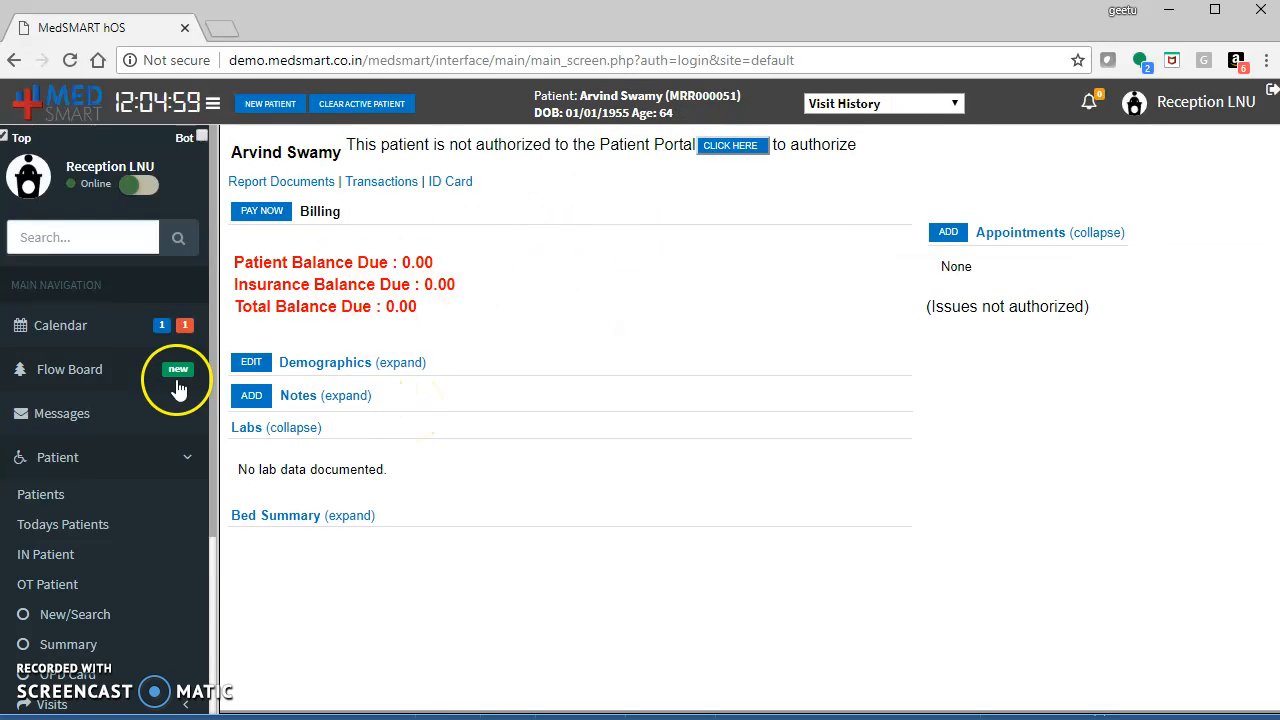
# Open the calendar and start a new appointment in an afternoon slot for the patient.
pyautogui.click(82, 337)
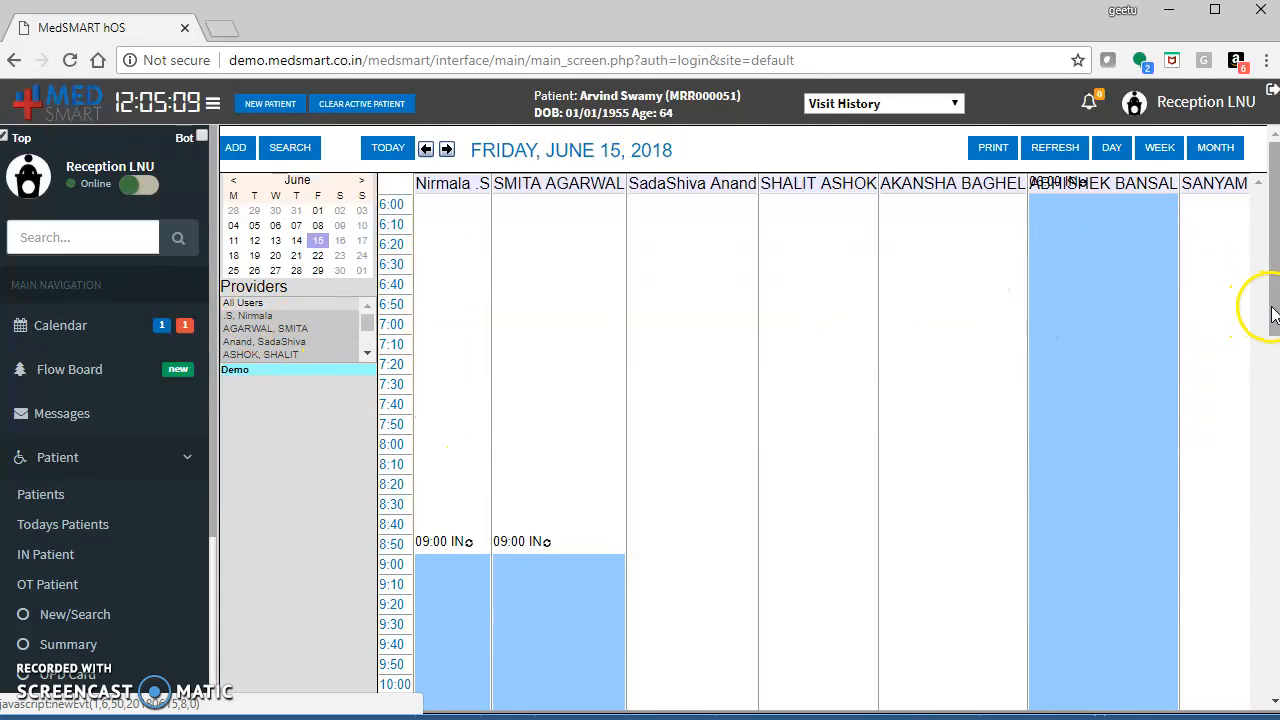
pyautogui.moveTo(1269, 326); pyautogui.dragTo(1268, 420)
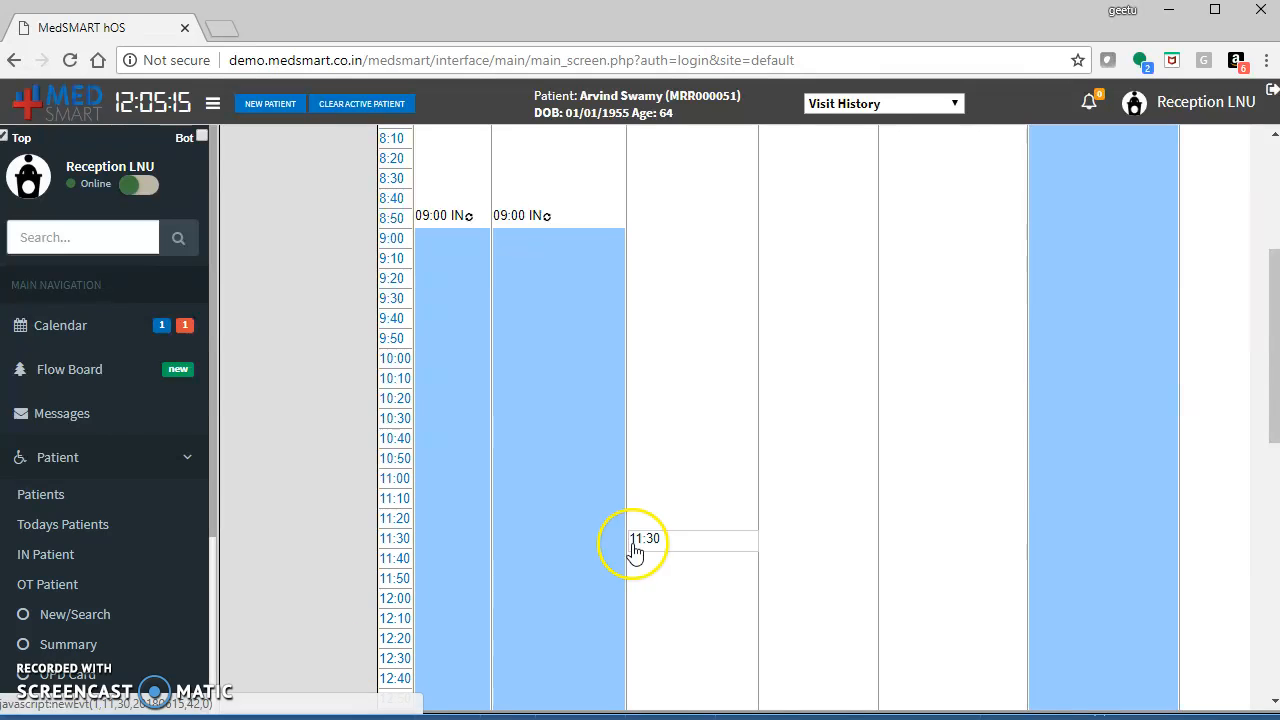
pyautogui.moveTo(1271, 386); pyautogui.dragTo(1272, 638)
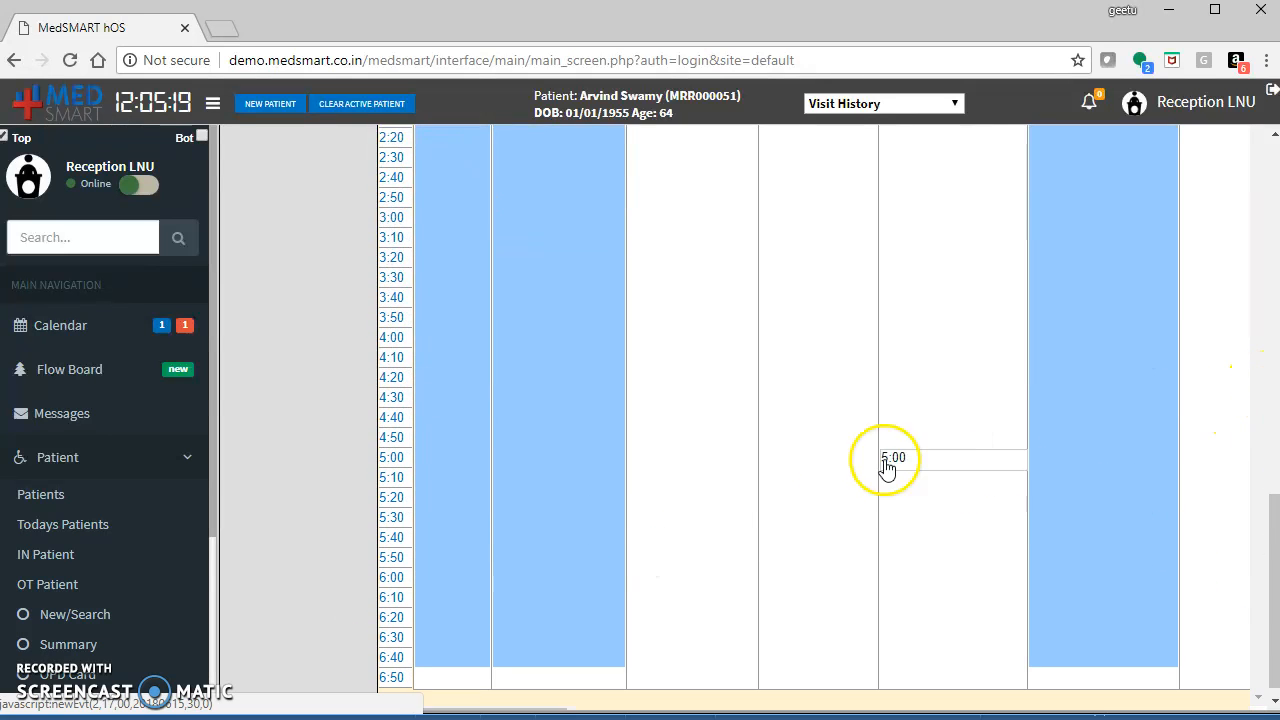
pyautogui.click(404, 499)
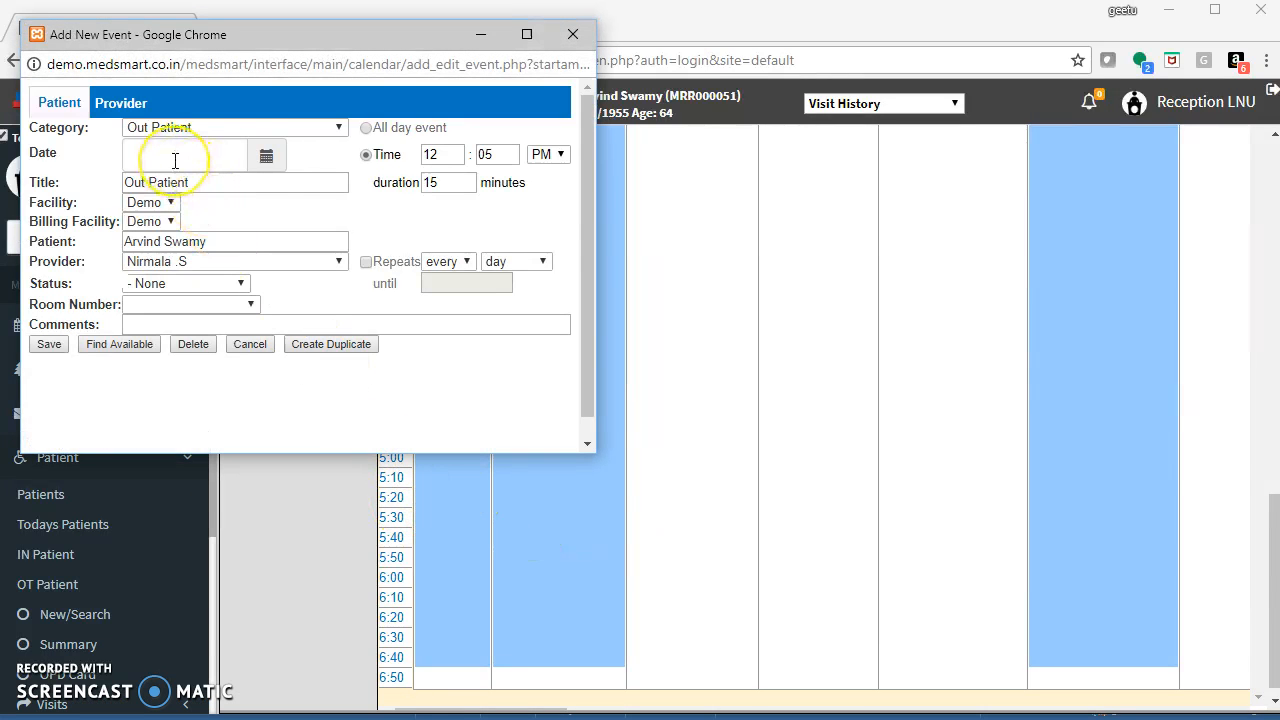
# Set the appointment status to @ Arrived and save the appointment.
pyautogui.click(161, 285)
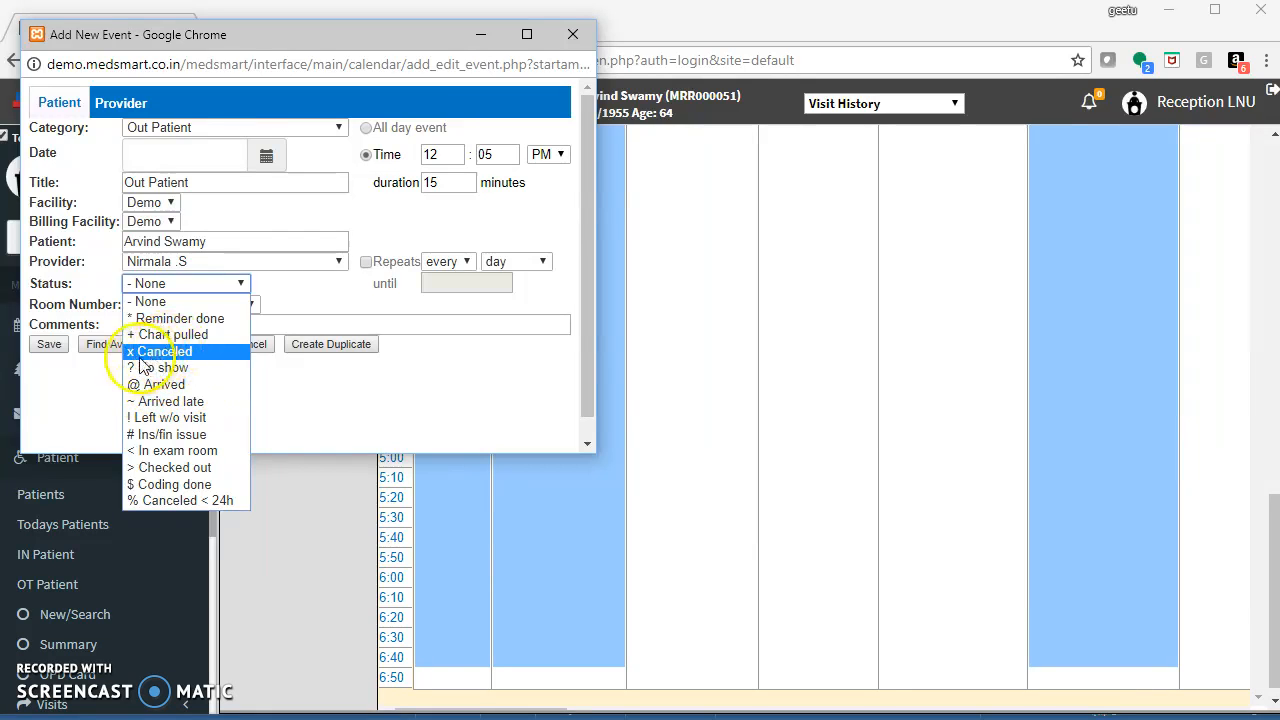
pyautogui.click(215, 386)
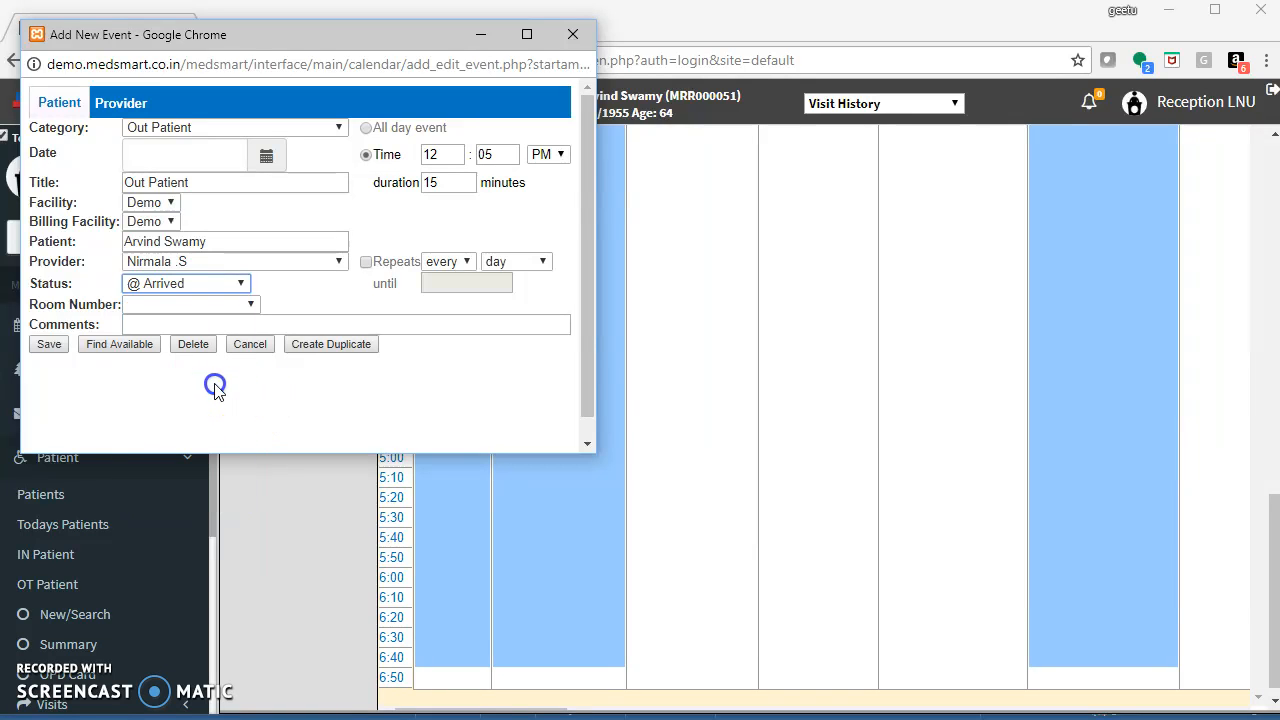
pyautogui.click(49, 346)
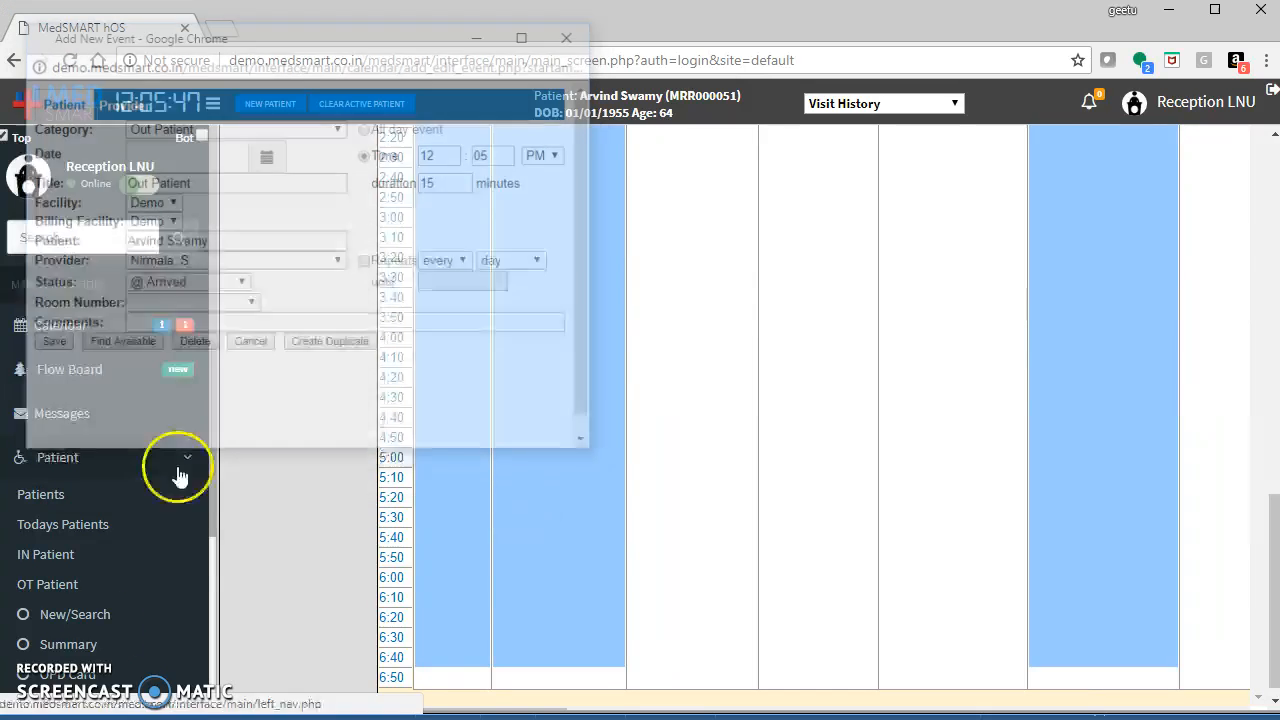
# Log in with the Nurse account.
pyautogui.moveTo(1275, 310); pyautogui.dragTo(1275, 590)
pyautogui.moveTo(1275, 660); pyautogui.dragTo(1268, 352)
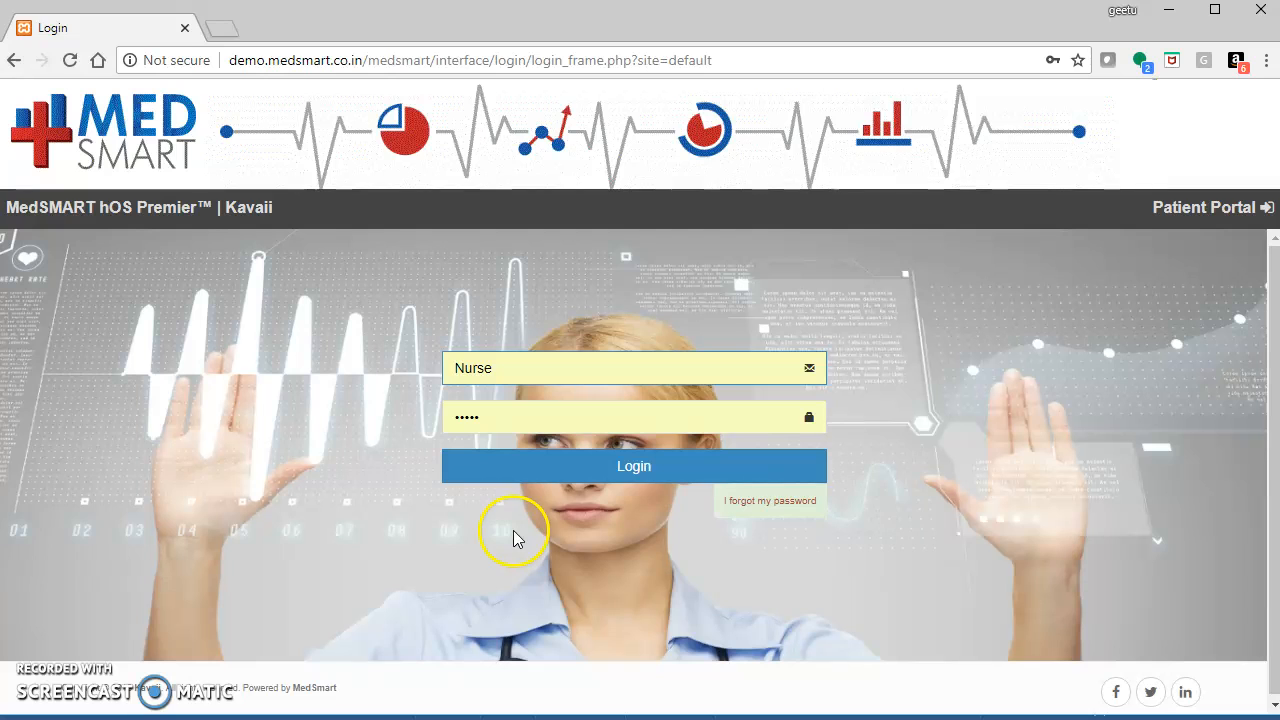
pyautogui.click(572, 471)
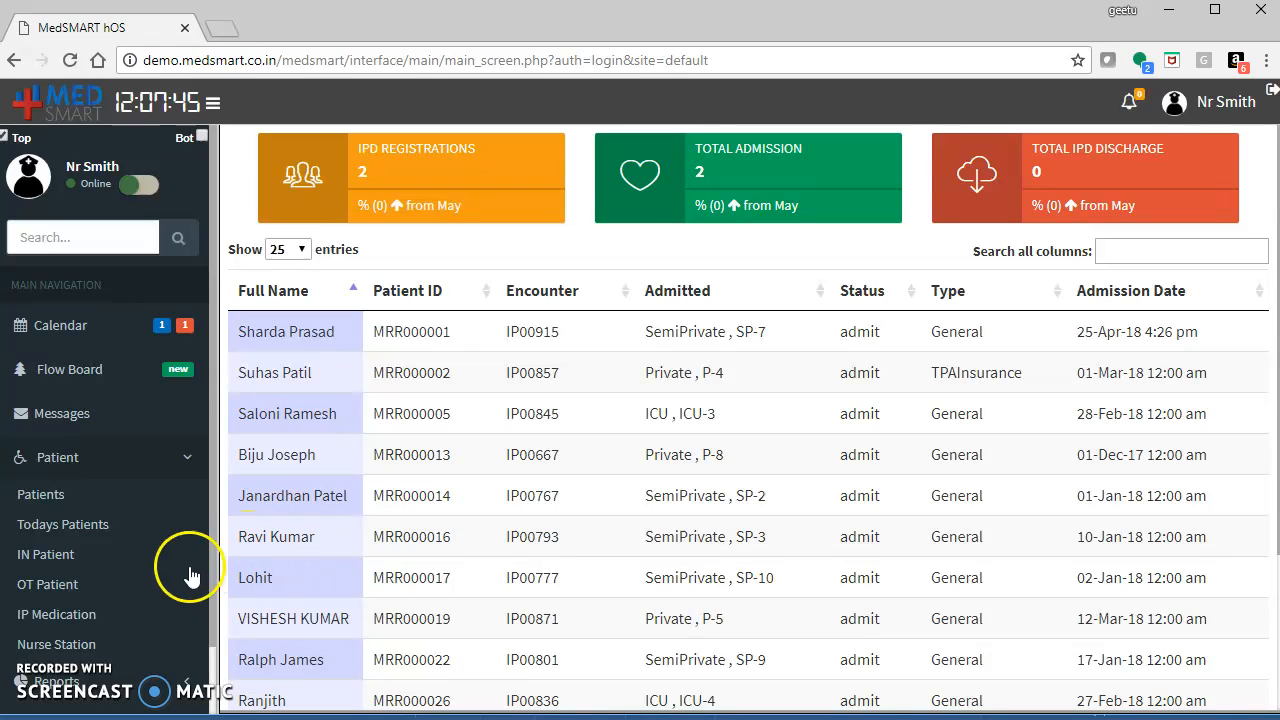
# Select the second in-patient from the admitted list and open their IP Medication page.
pyautogui.click(57, 614)
pyautogui.click(810, 176)
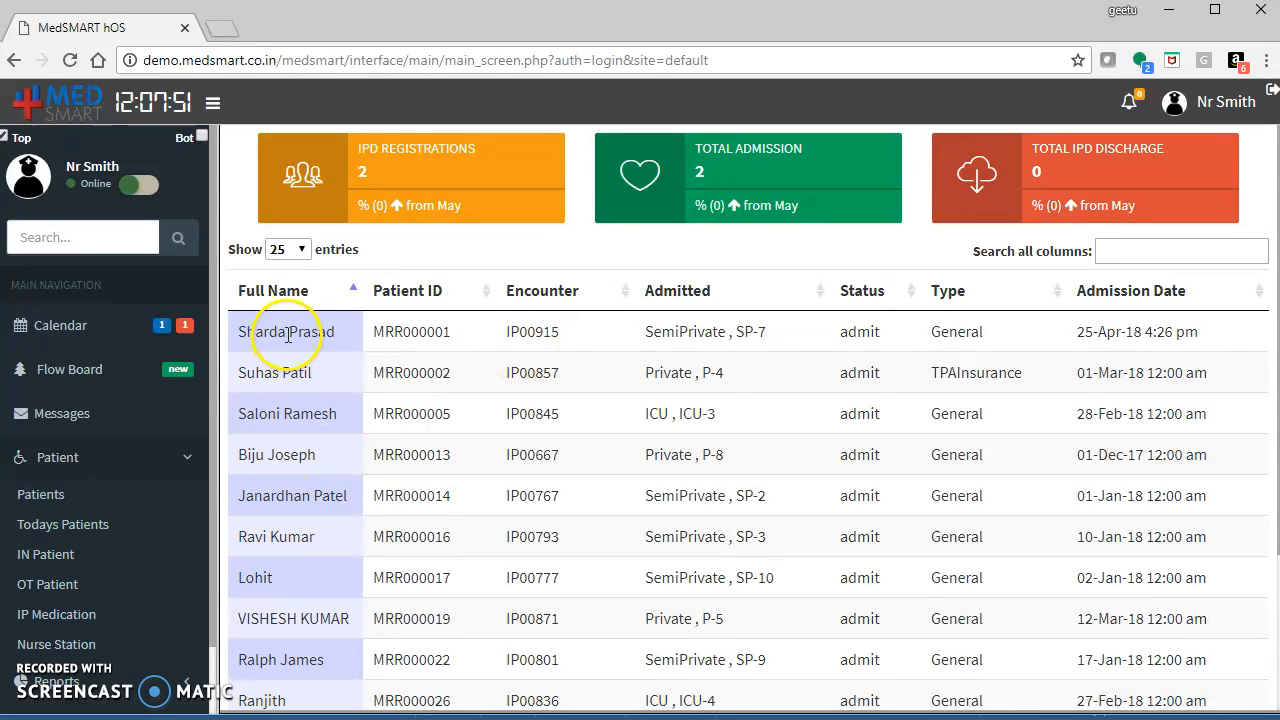
pyautogui.click(270, 383)
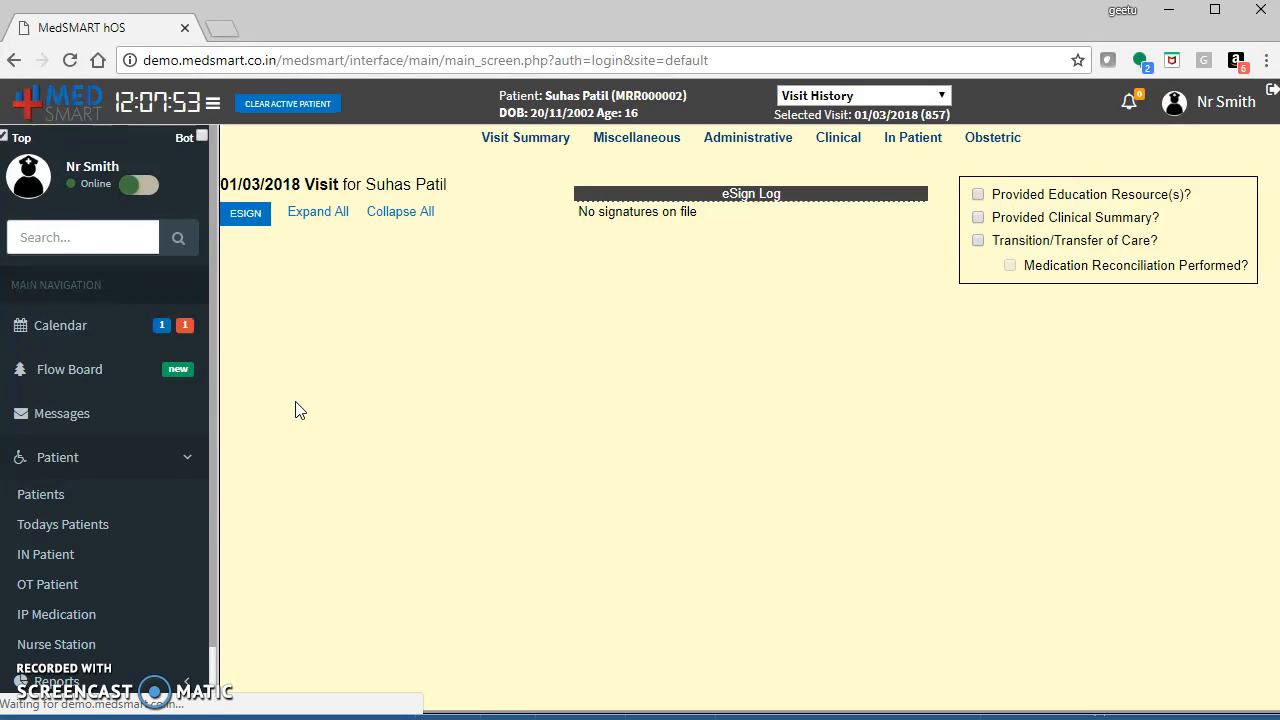
pyautogui.click(55, 614)
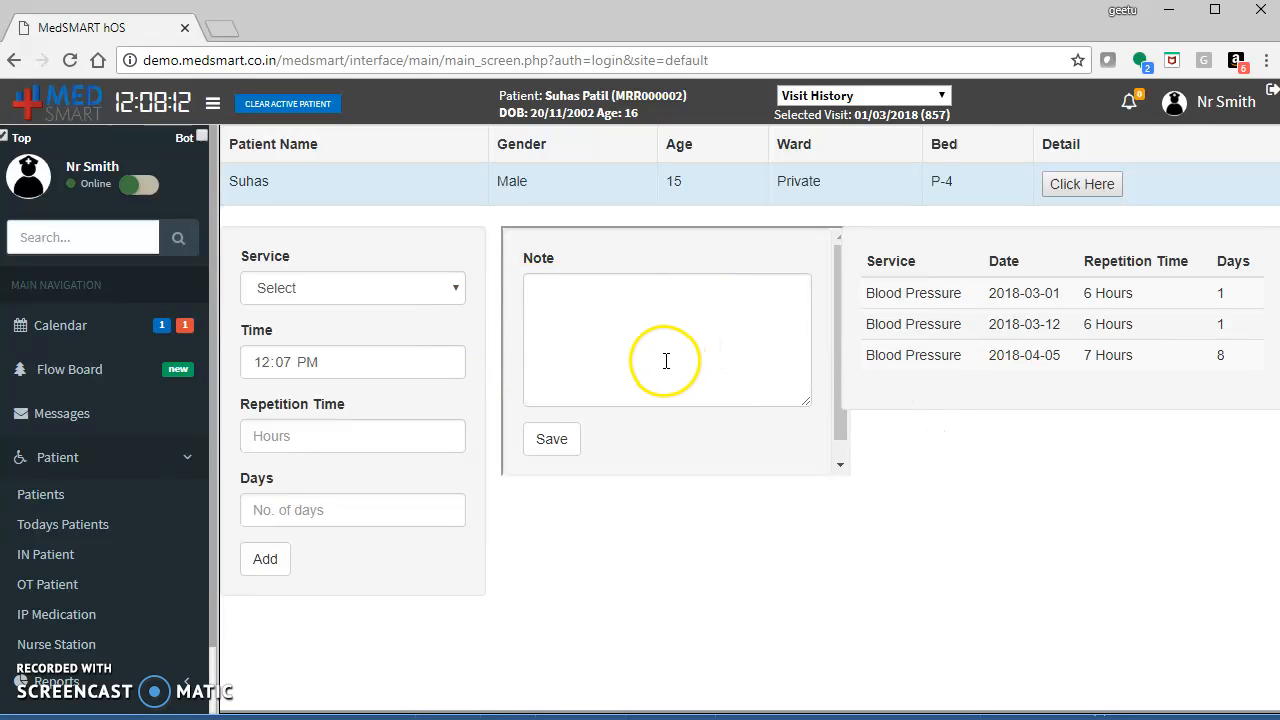
# View the patient's medication summary details and close the summary.
pyautogui.click(1077, 190)
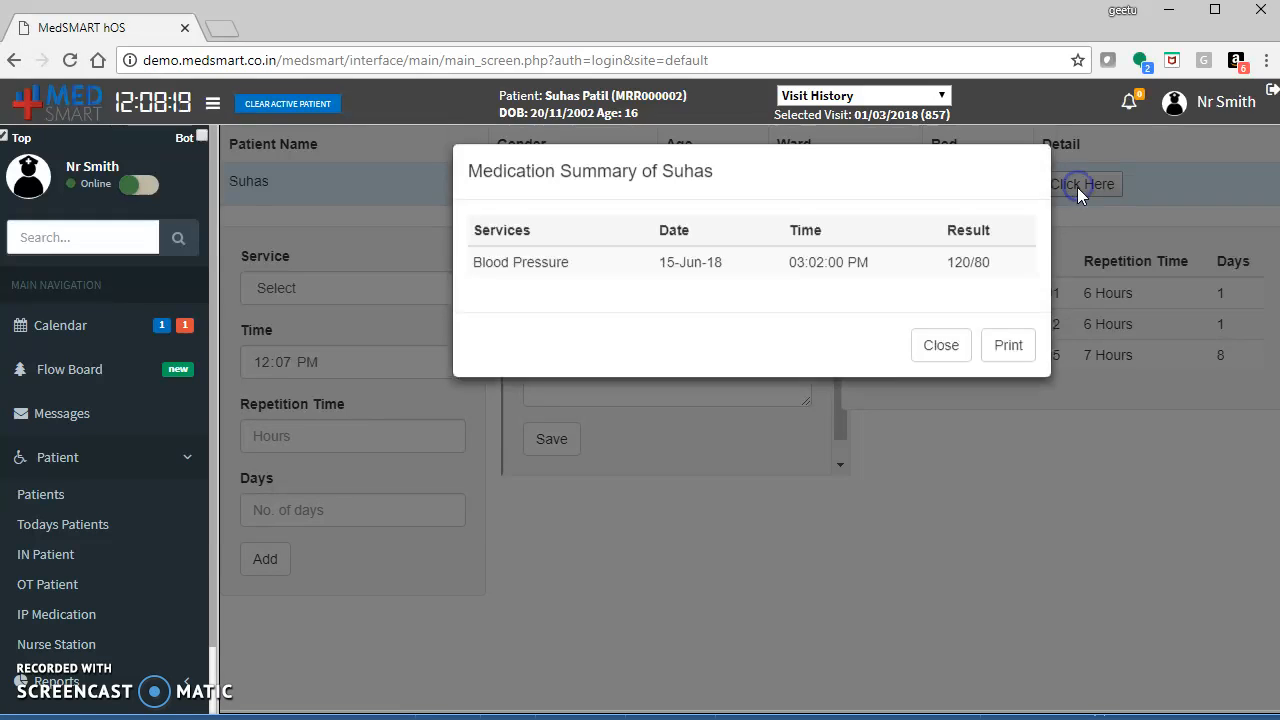
pyautogui.click(937, 368)
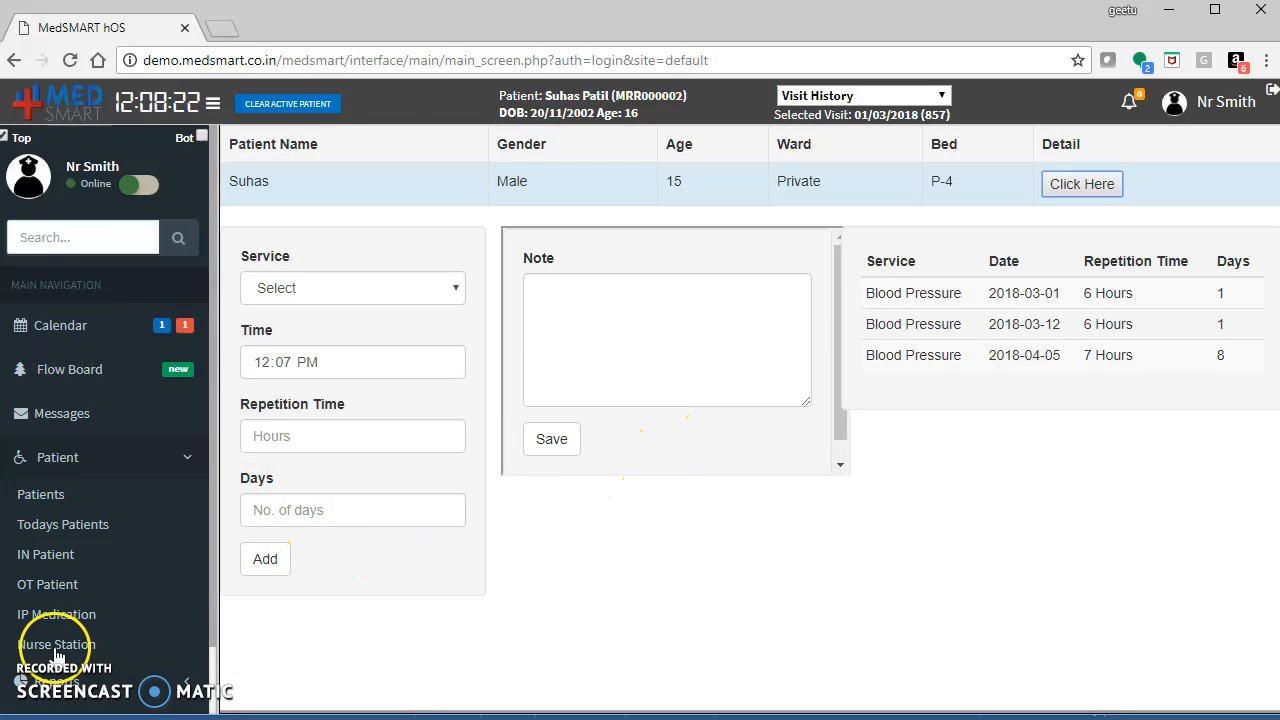
# Browse the Nurse Station, Today's Patients, In Patient and OT Patient lists.
pyautogui.click(75, 644)
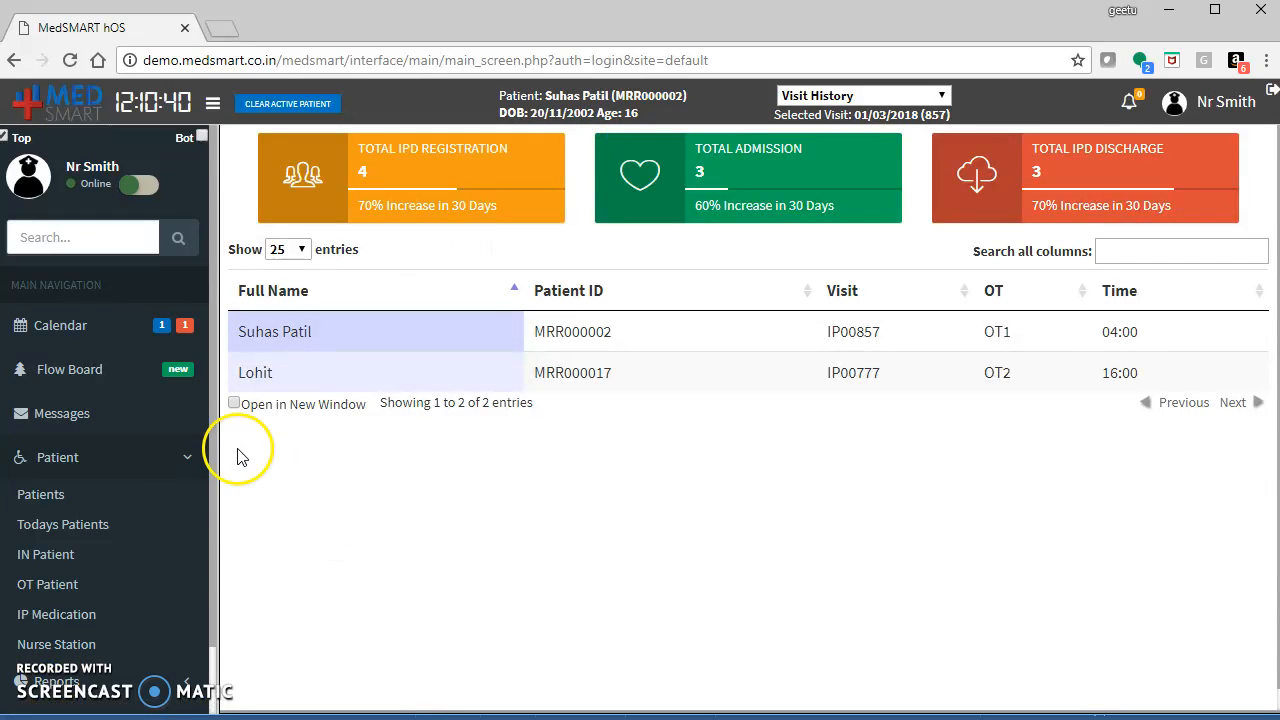
pyautogui.click(104, 530)
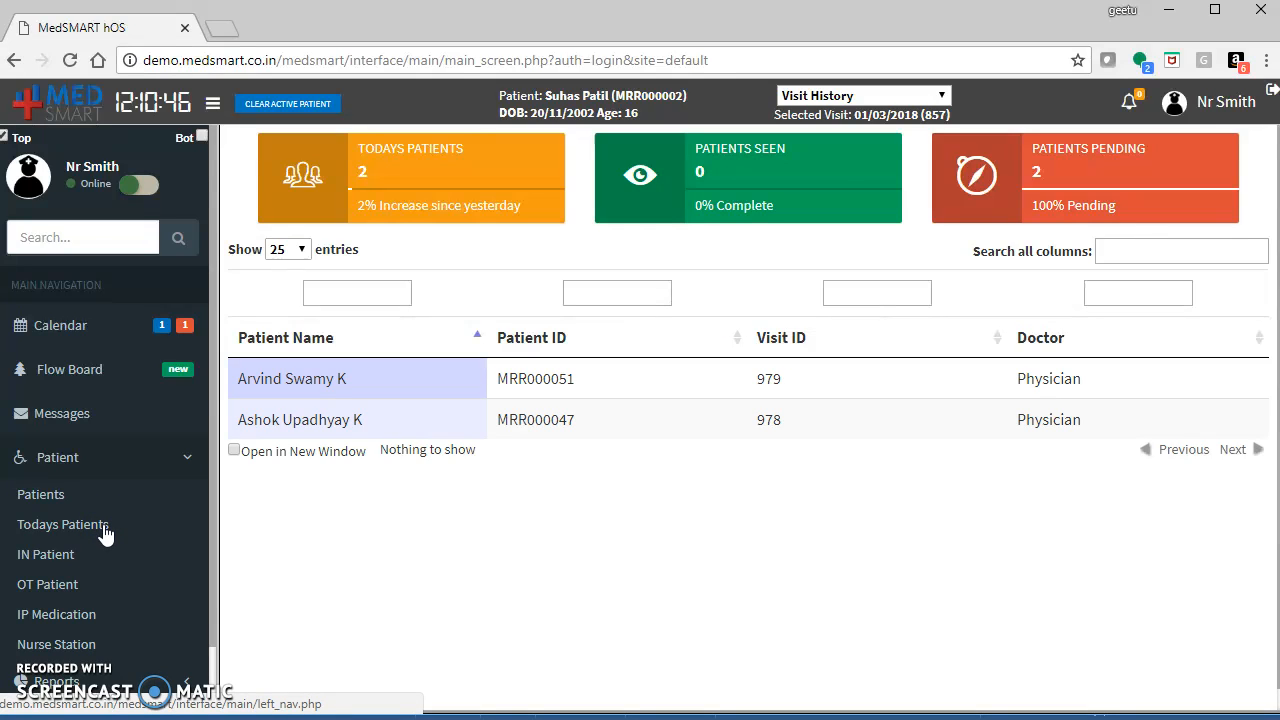
pyautogui.click(54, 560)
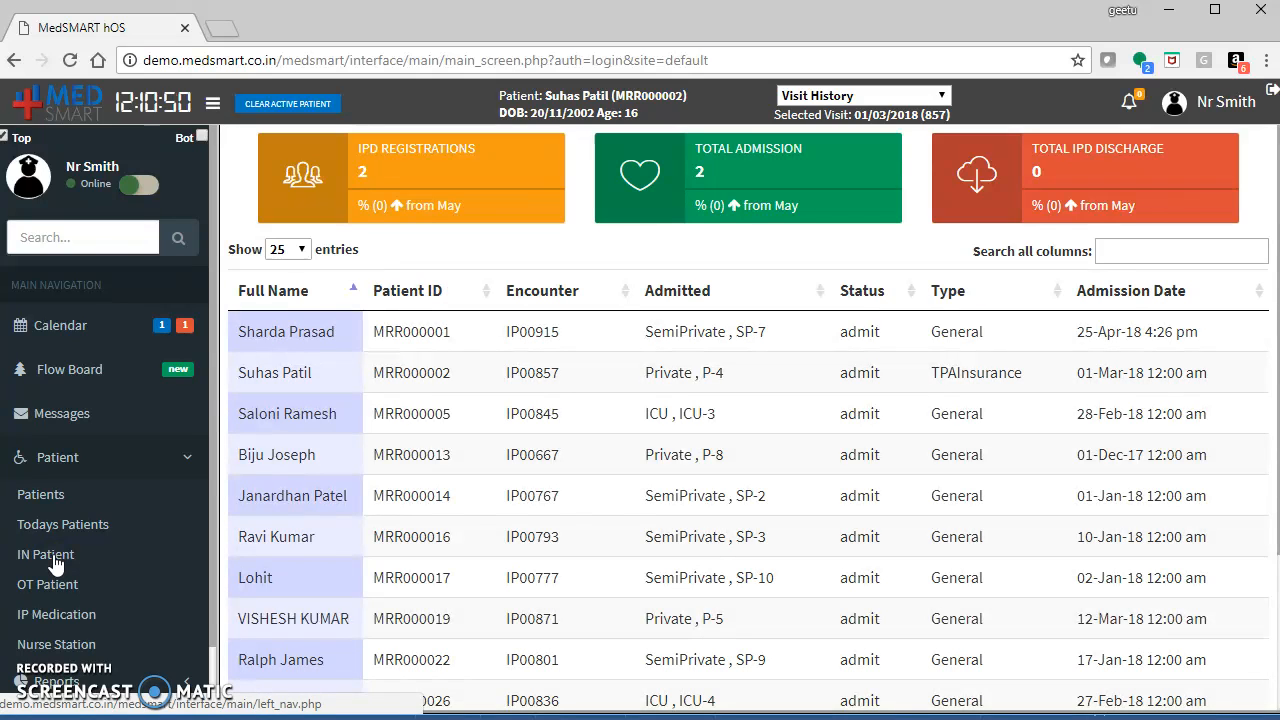
pyautogui.click(48, 590)
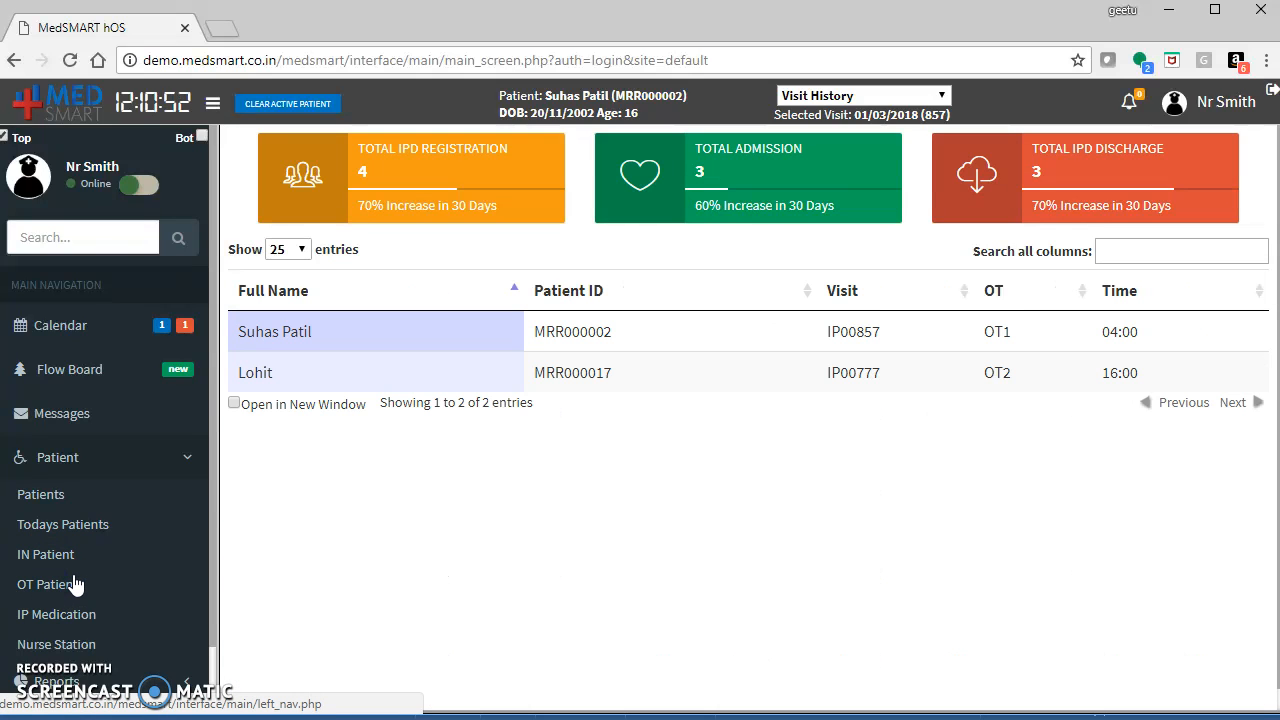
# View the IP Medication page and the Nurse Station, dismissing the temperature alert that pops up.
pyautogui.click(60, 618)
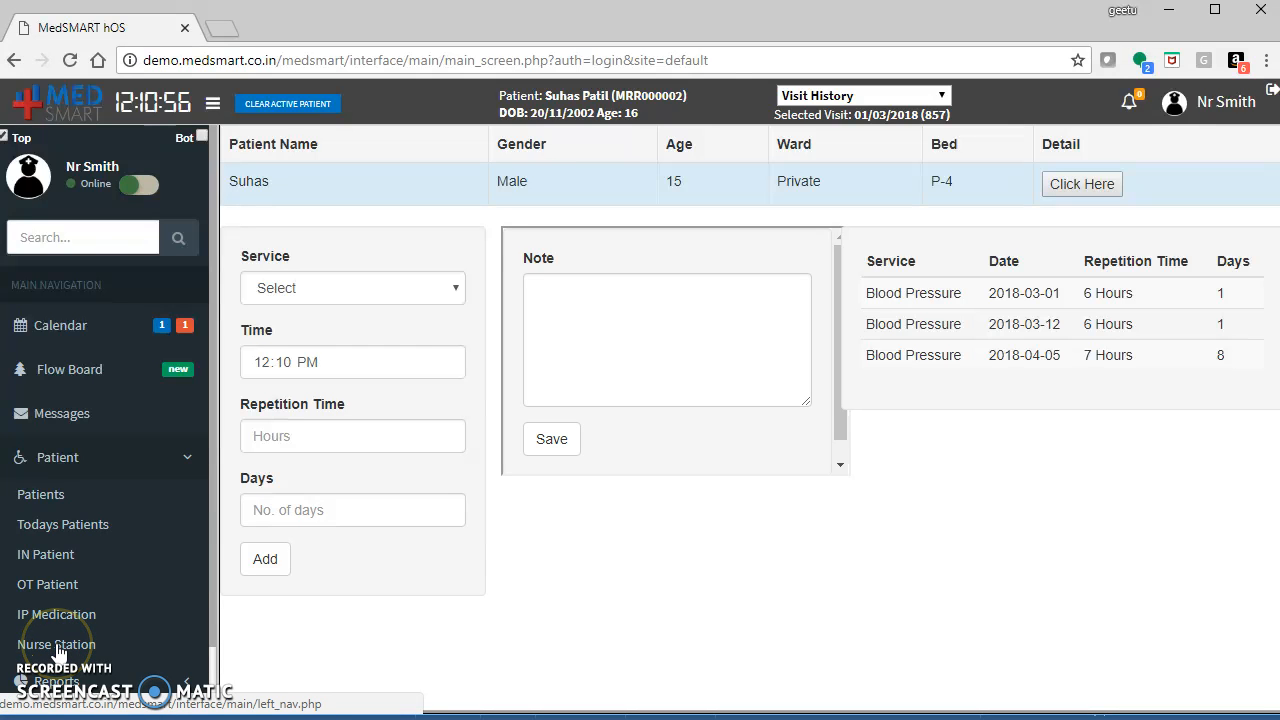
pyautogui.click(57, 648)
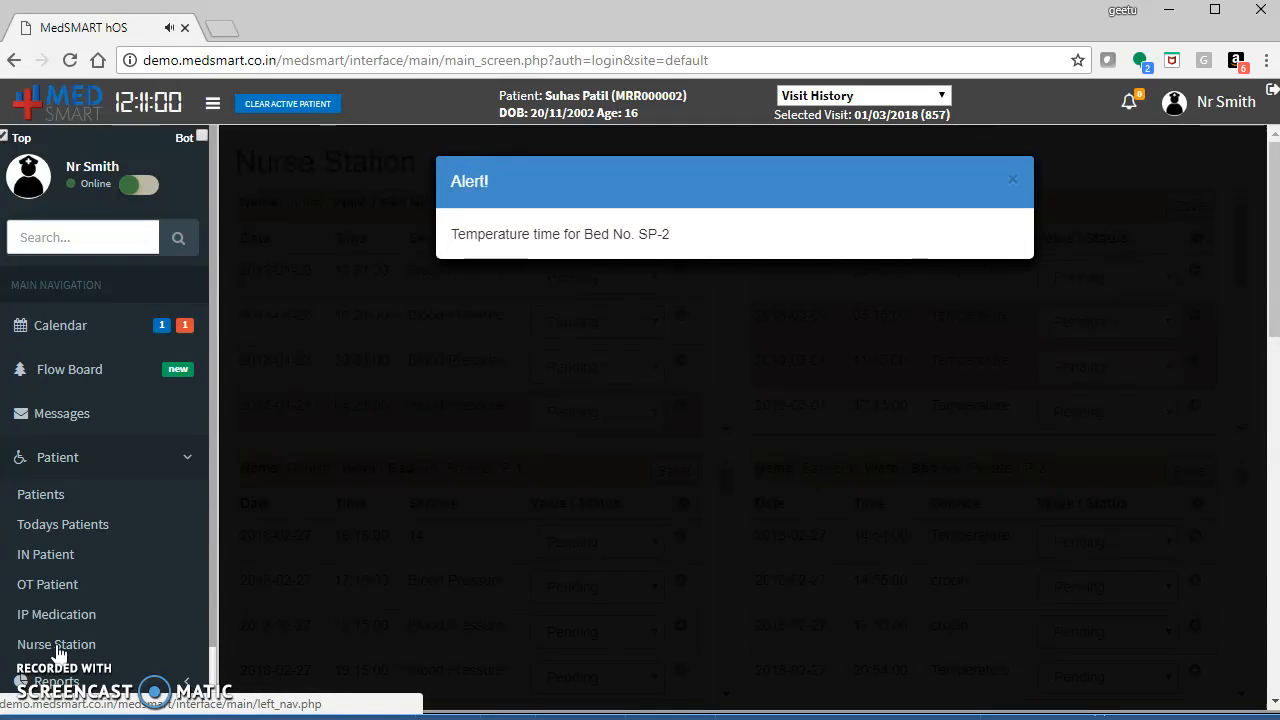
pyautogui.click(1014, 185)
pyautogui.click(1014, 185)
pyautogui.click(1014, 185)
pyautogui.click(1014, 185)
pyautogui.click(1014, 185)
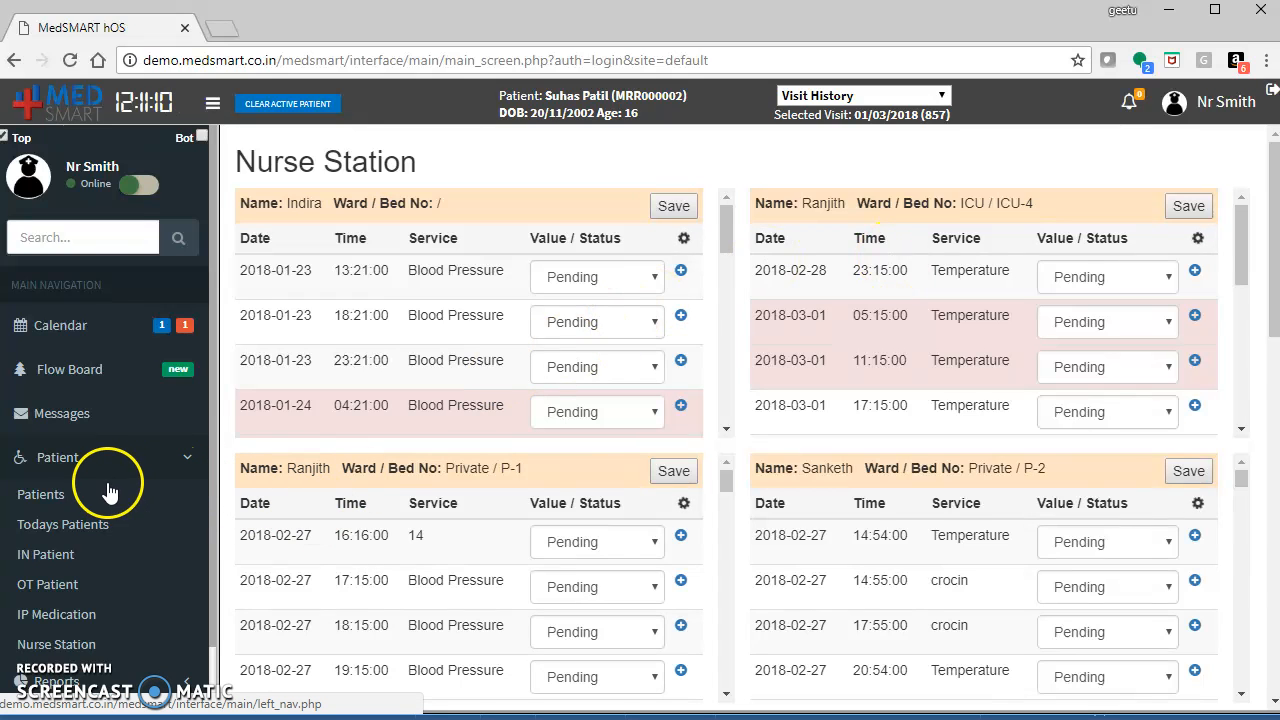
# Open the first of today's patients and save vitals with temperature 103 °F, weight 45 kg, height 64 in, BP 120/80.
pyautogui.click(85, 524)
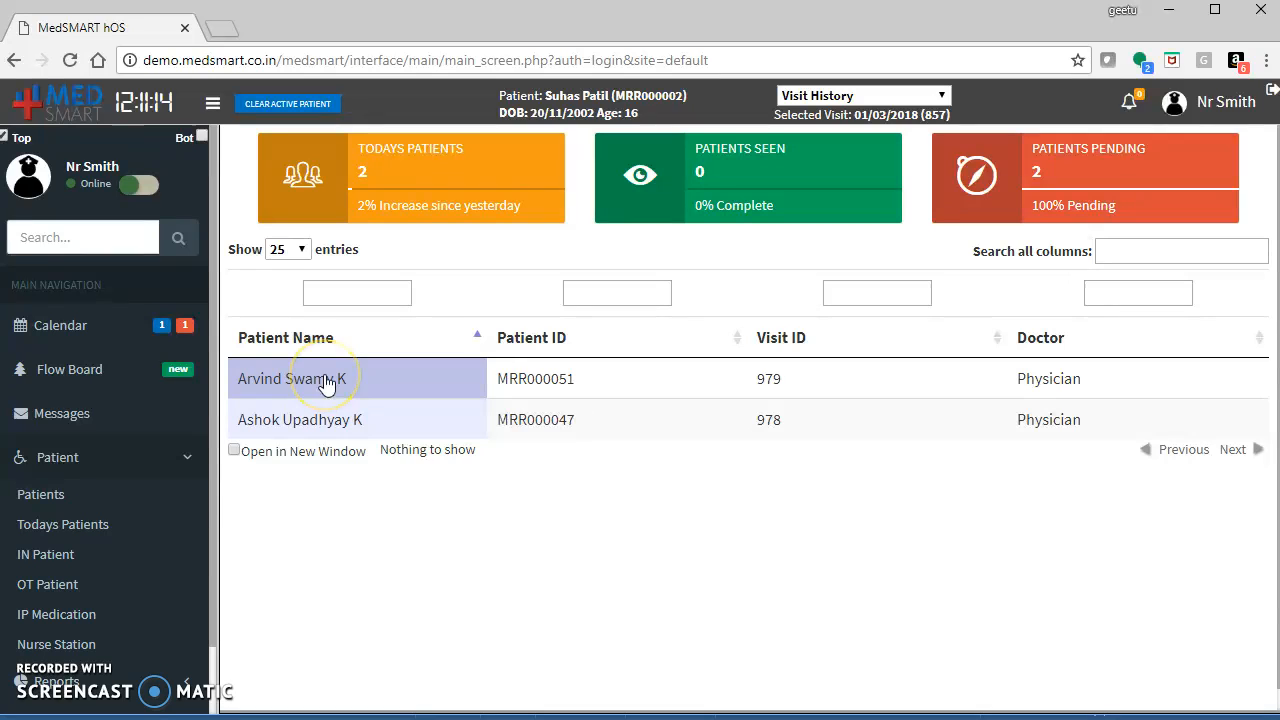
pyautogui.click(277, 391)
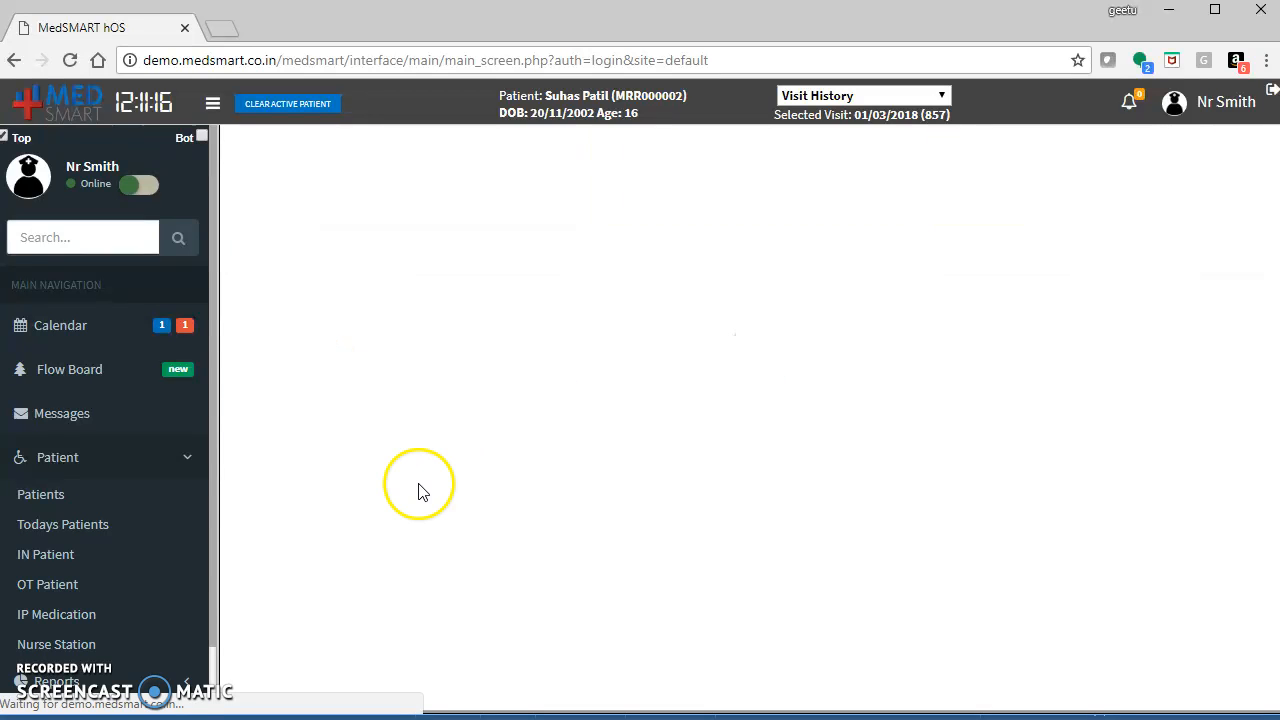
pyautogui.click(495, 311)
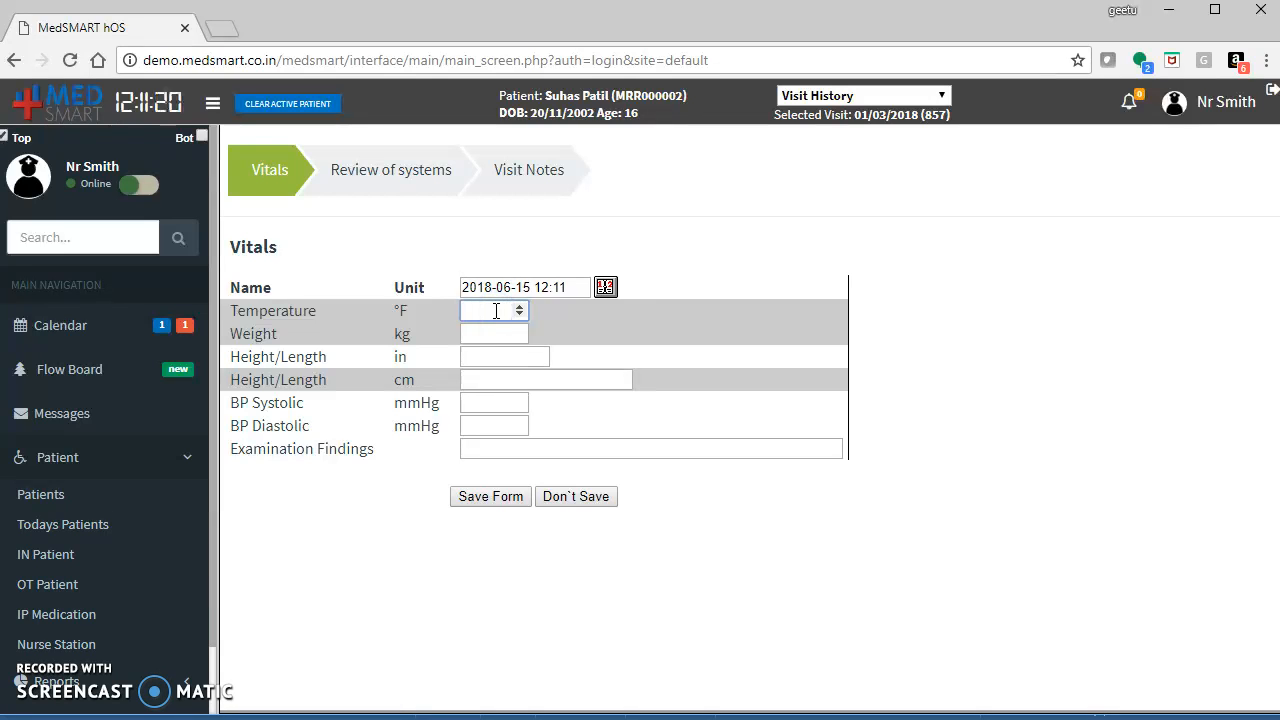
pyautogui.write('103')
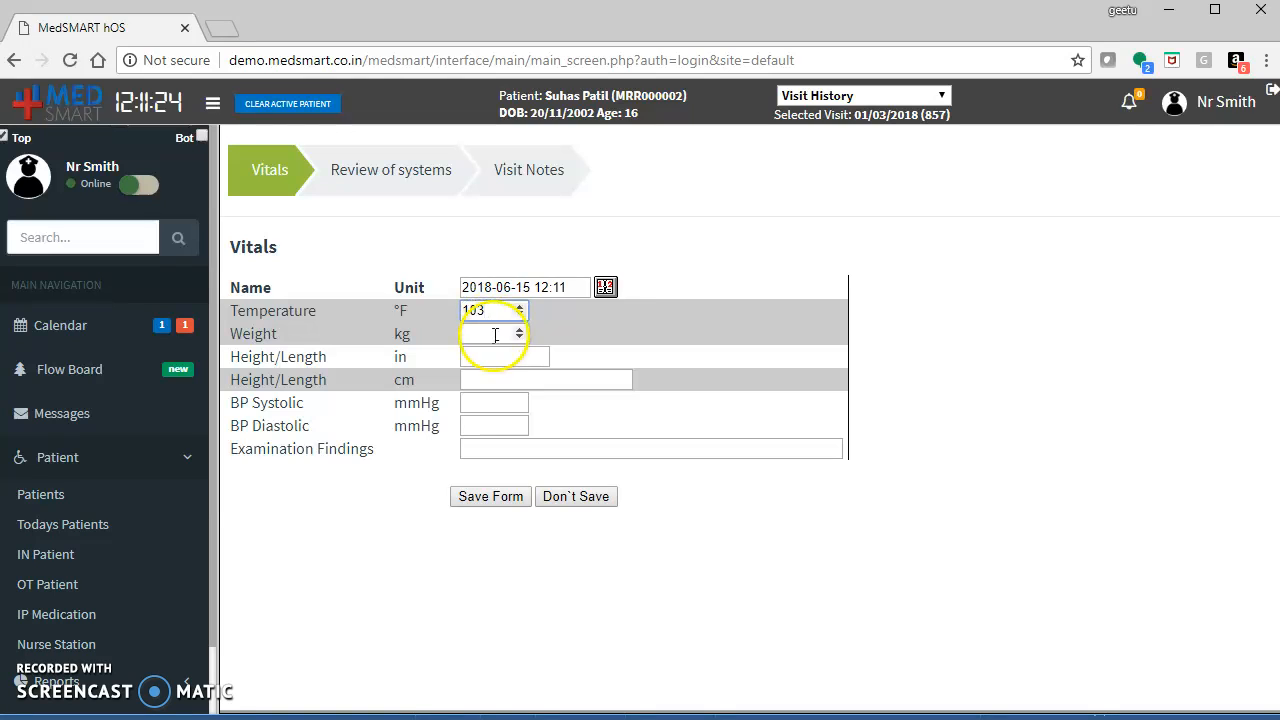
pyautogui.click(492, 333)
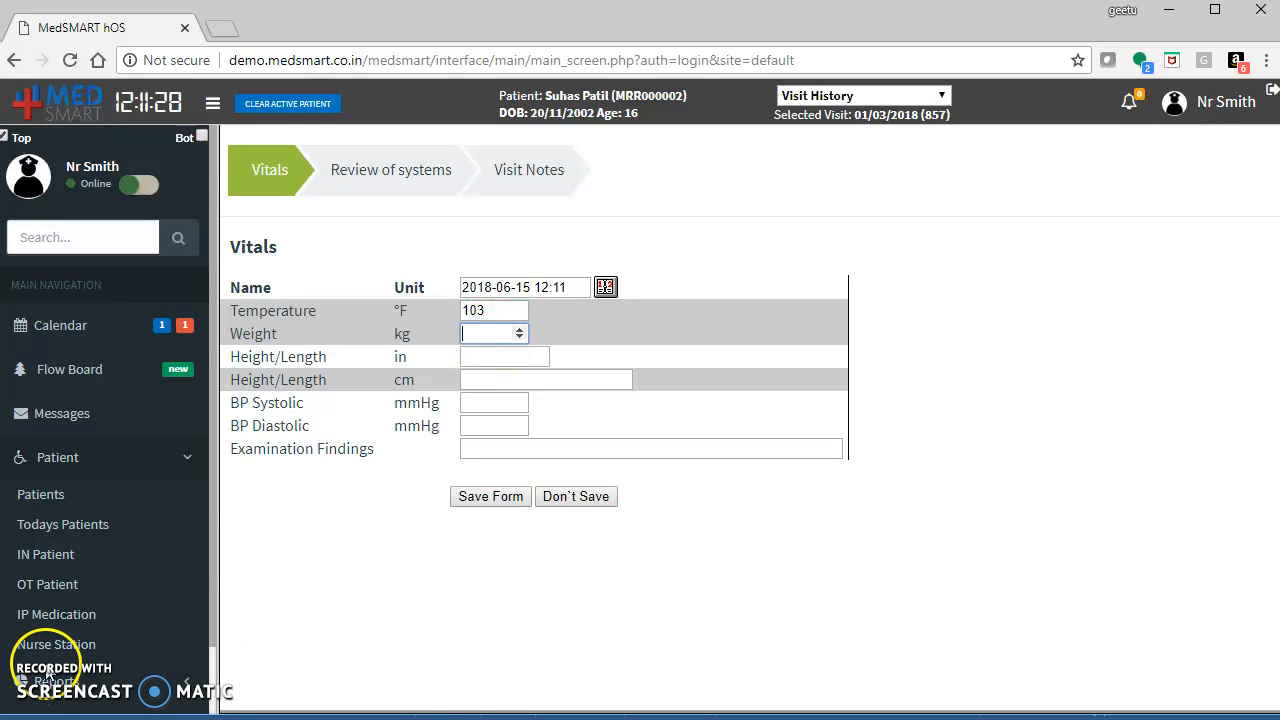
pyautogui.click(491, 498)
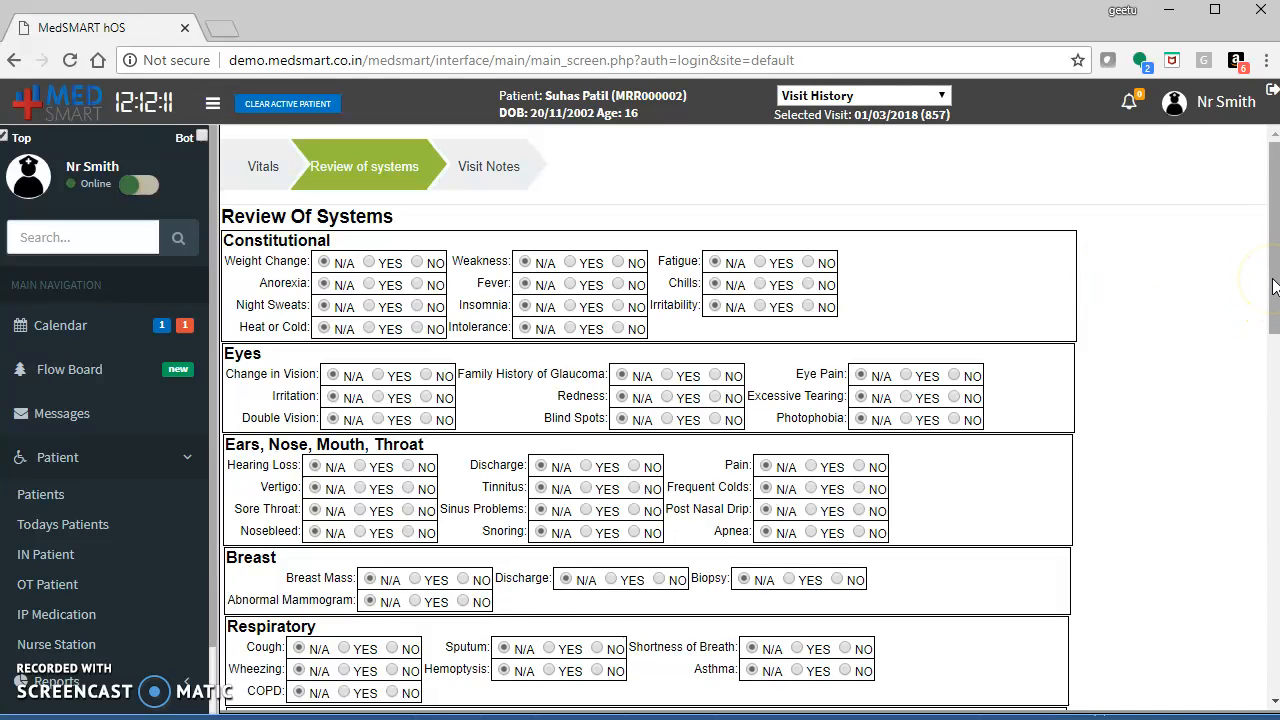
# Mark cough and wheezing as YES in the review of systems and save the form.
pyautogui.moveTo(1273, 287); pyautogui.dragTo(1273, 660)
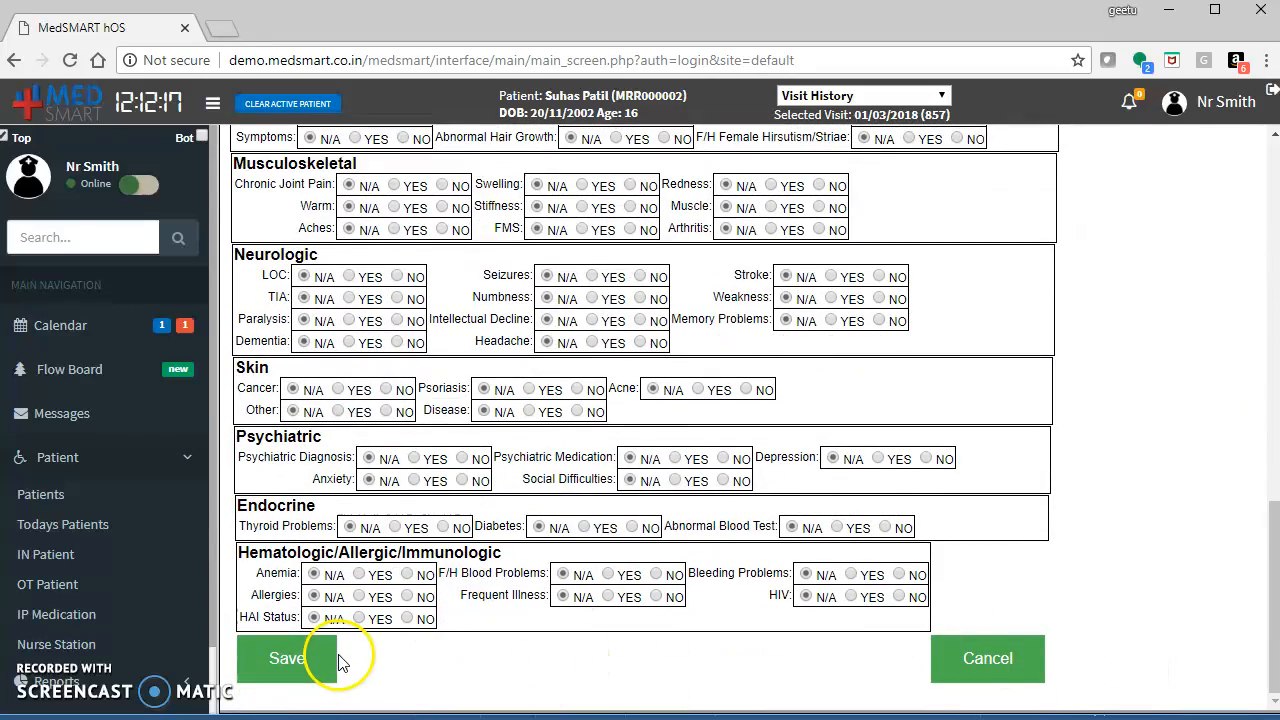
pyautogui.click(298, 660)
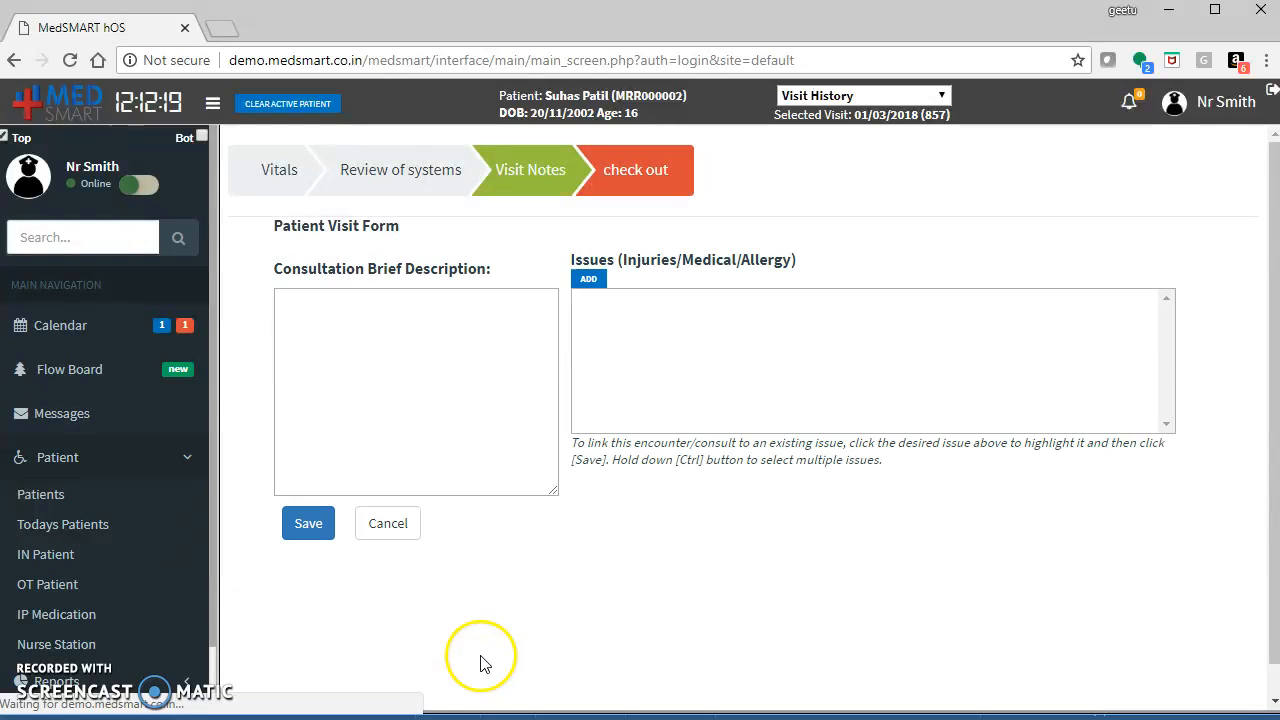
# Enter the consultation brief description 'Severe headache, cough, high fever' and save the visit notes.
pyautogui.click(479, 381)
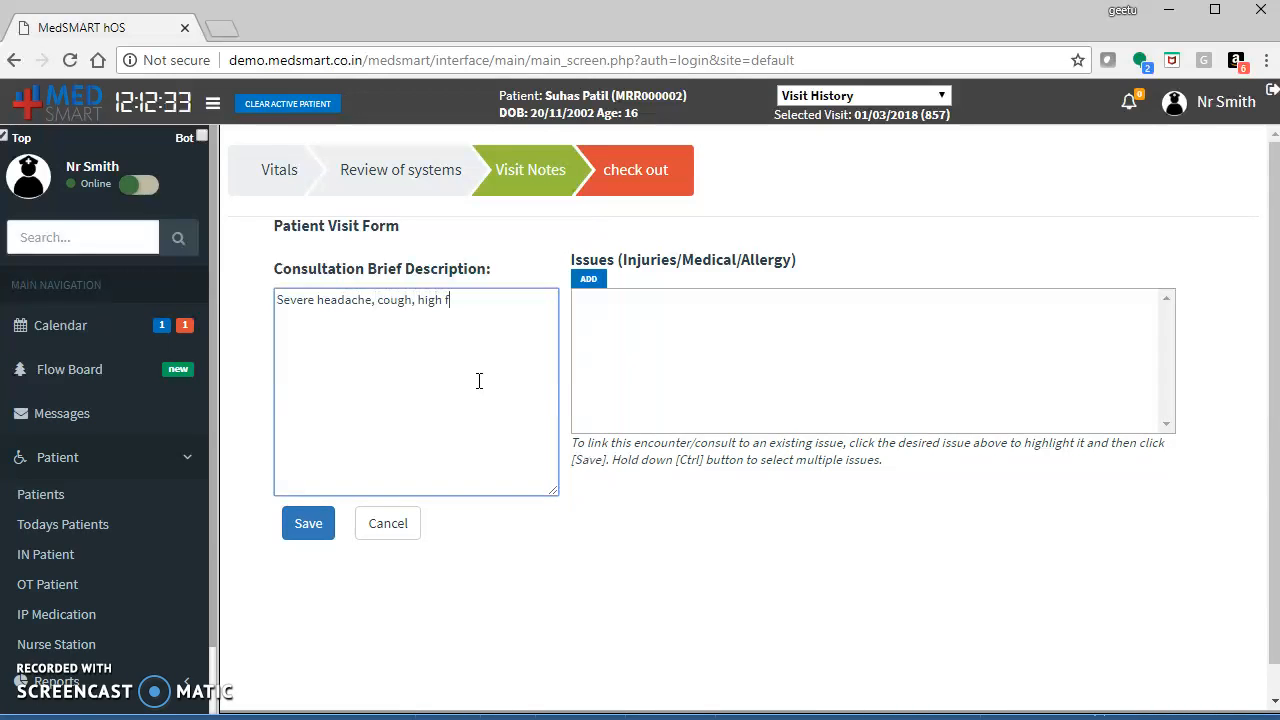
pyautogui.click(313, 512)
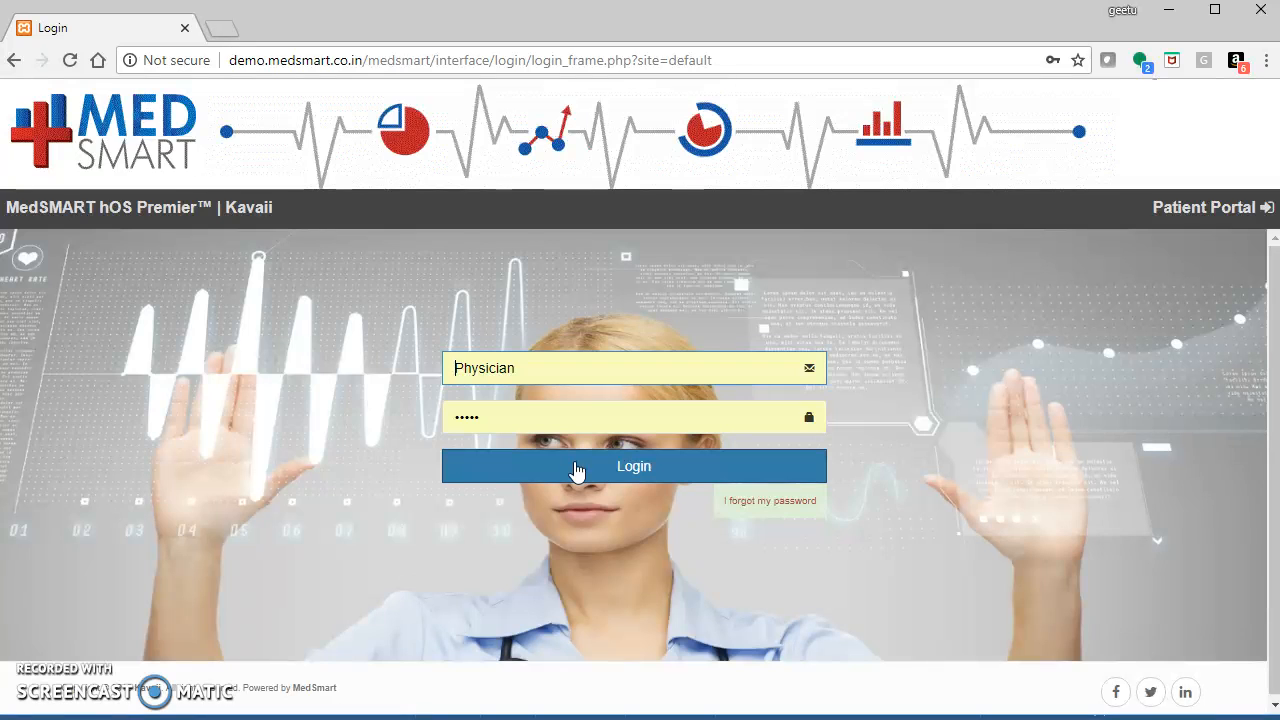
# Log in with the Physician account and browse the Today's Patients, In Patient, OT Patient and IP Medication lists.
pyautogui.click(577, 467)
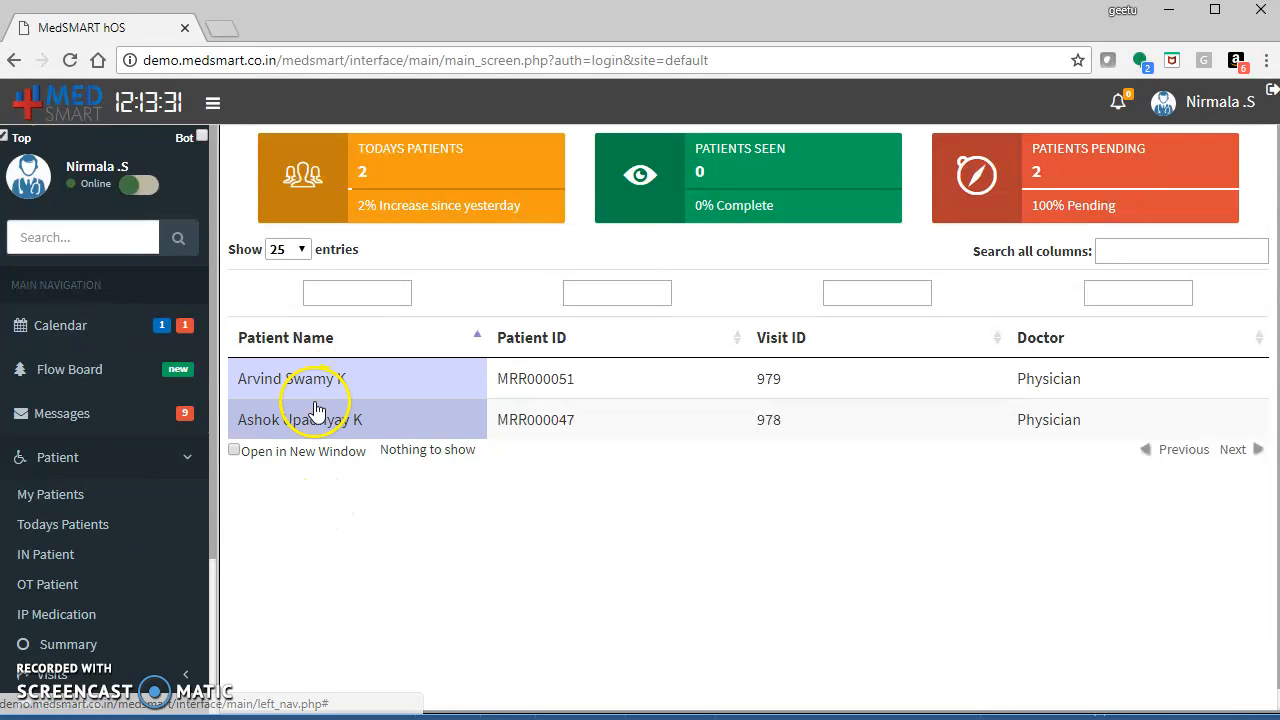
pyautogui.click(105, 527)
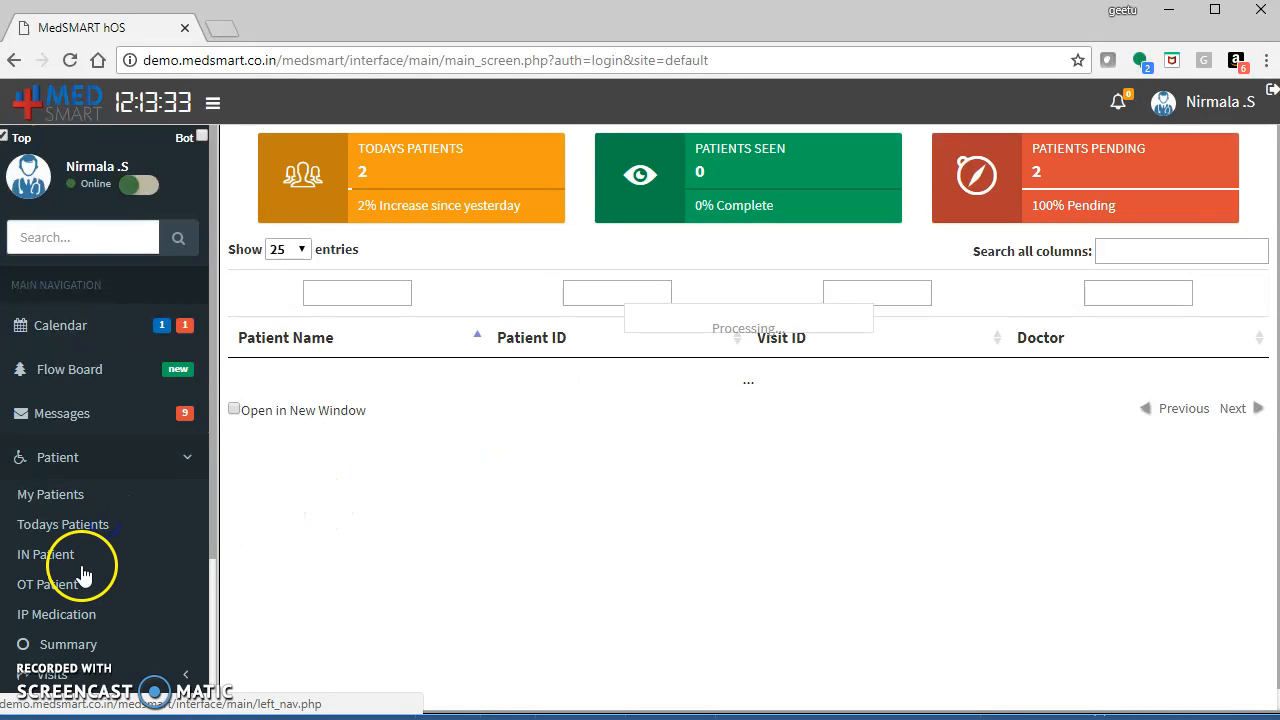
pyautogui.click(46, 556)
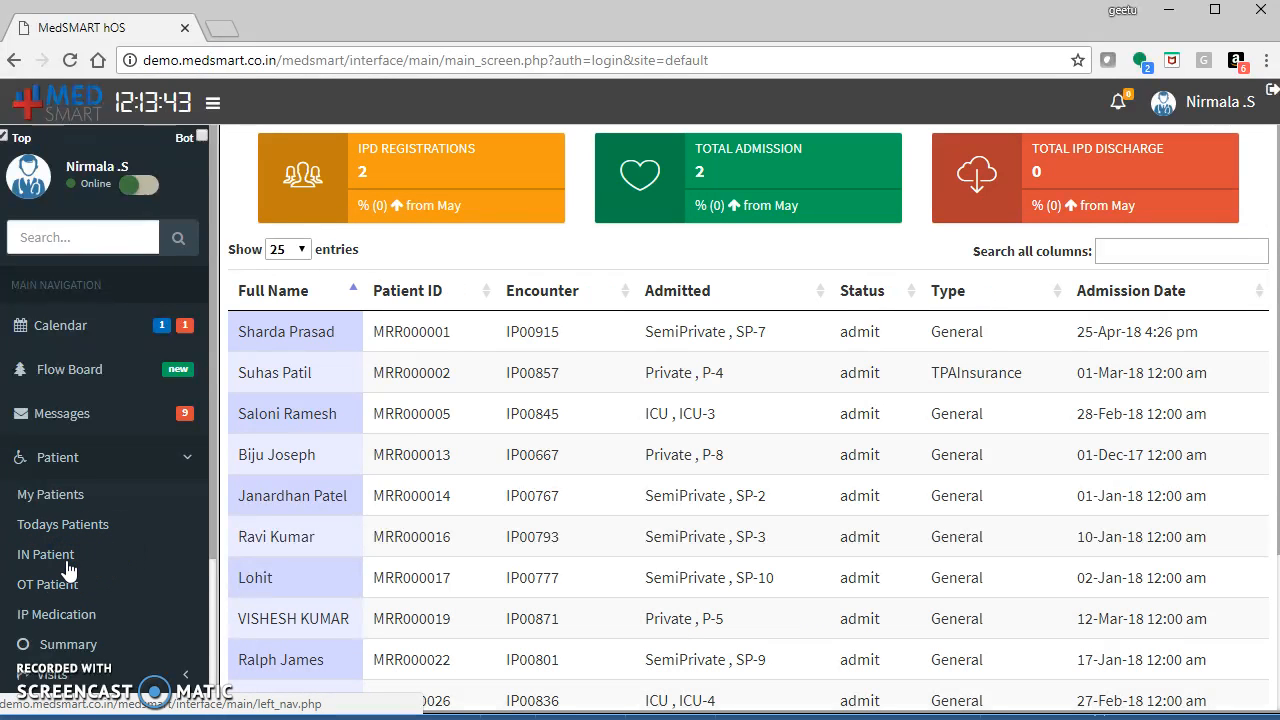
pyautogui.click(110, 589)
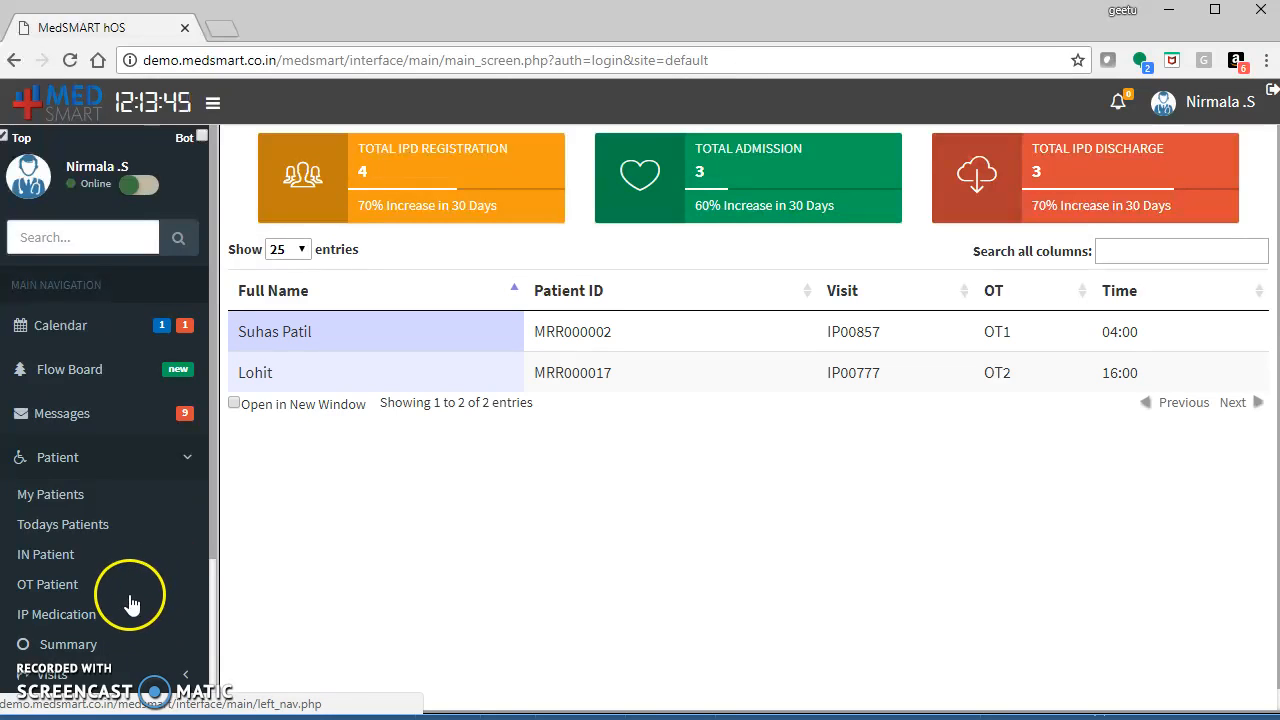
pyautogui.moveTo(212, 516); pyautogui.dragTo(212, 553)
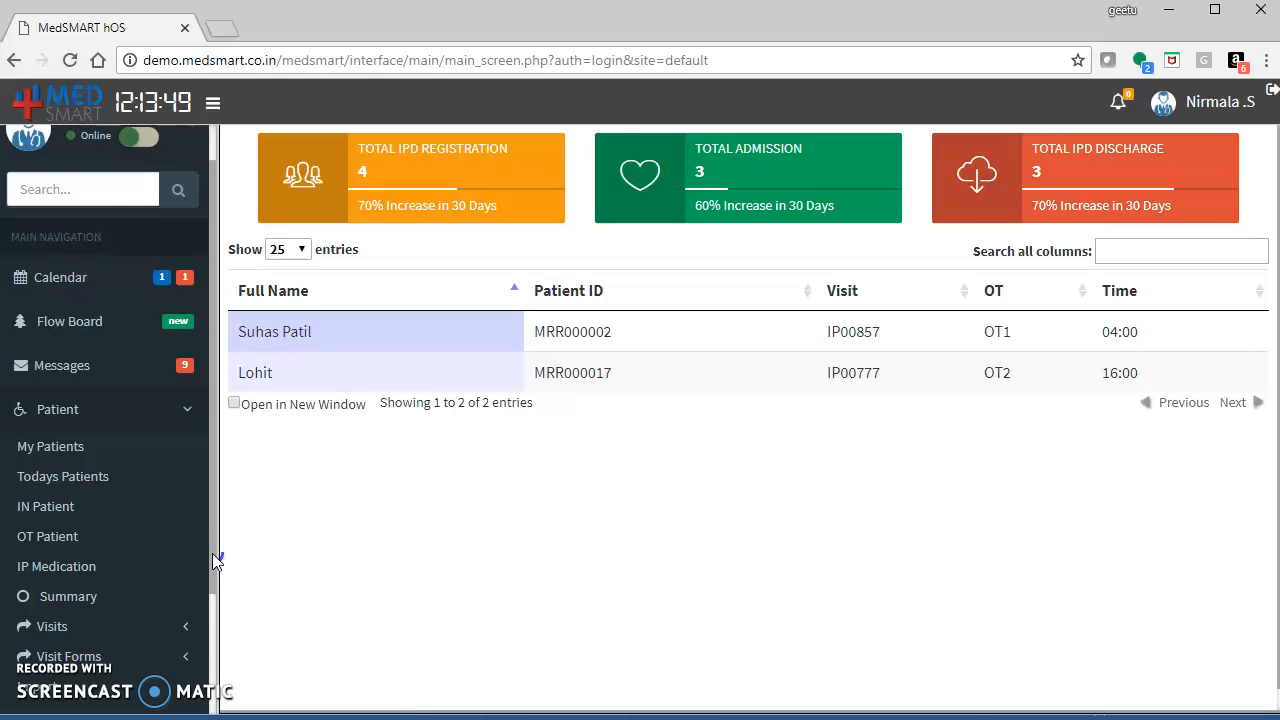
pyautogui.moveTo(212, 553); pyautogui.dragTo(171, 563)
pyautogui.click(91, 557)
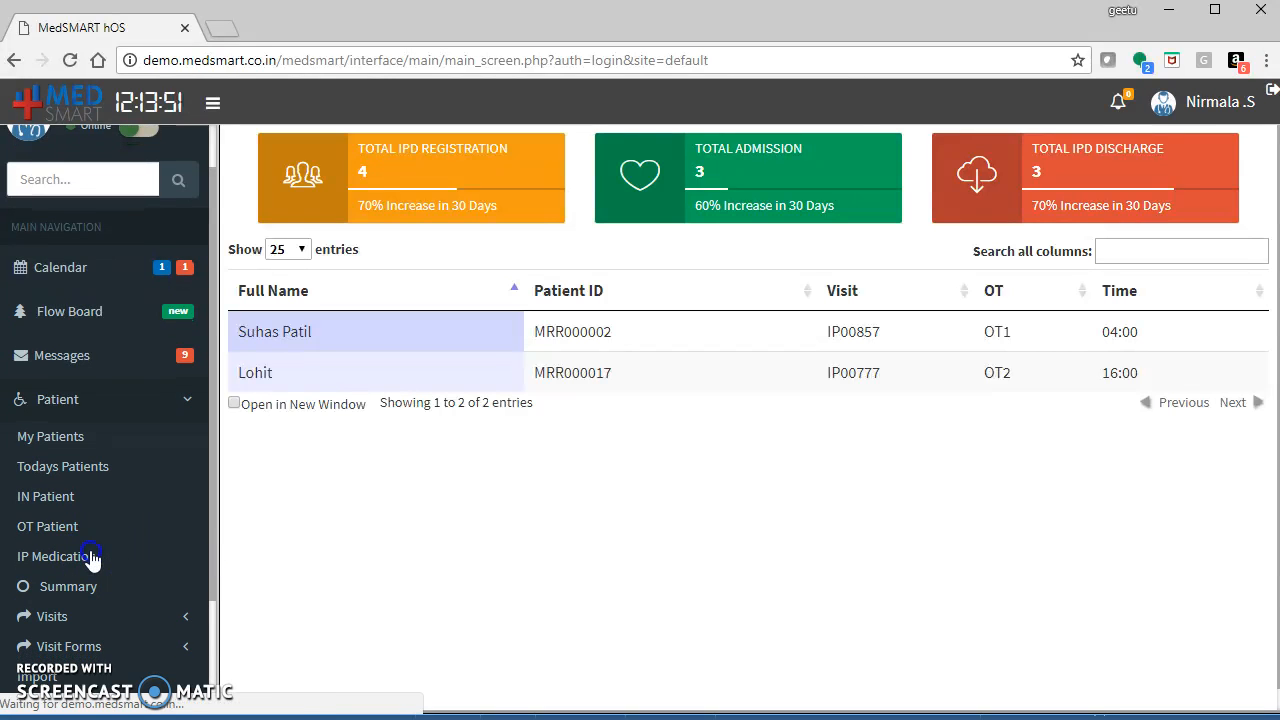
pyautogui.click(808, 168)
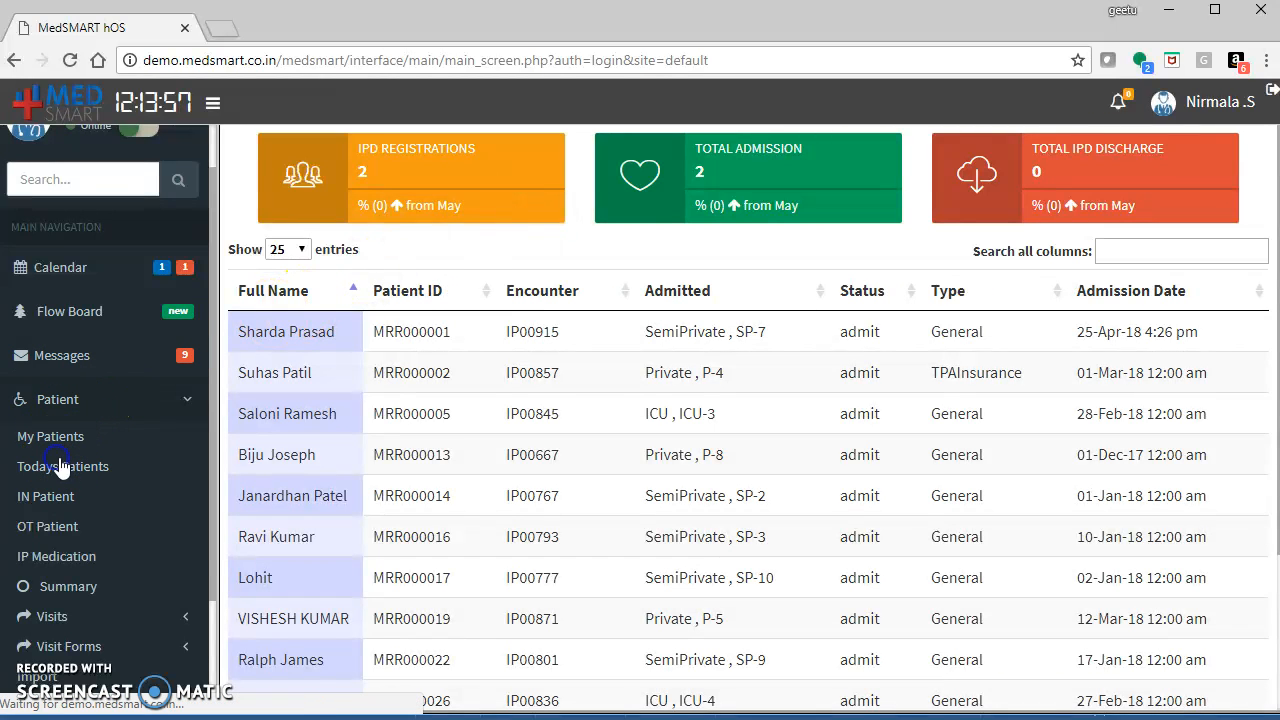
pyautogui.click(63, 463)
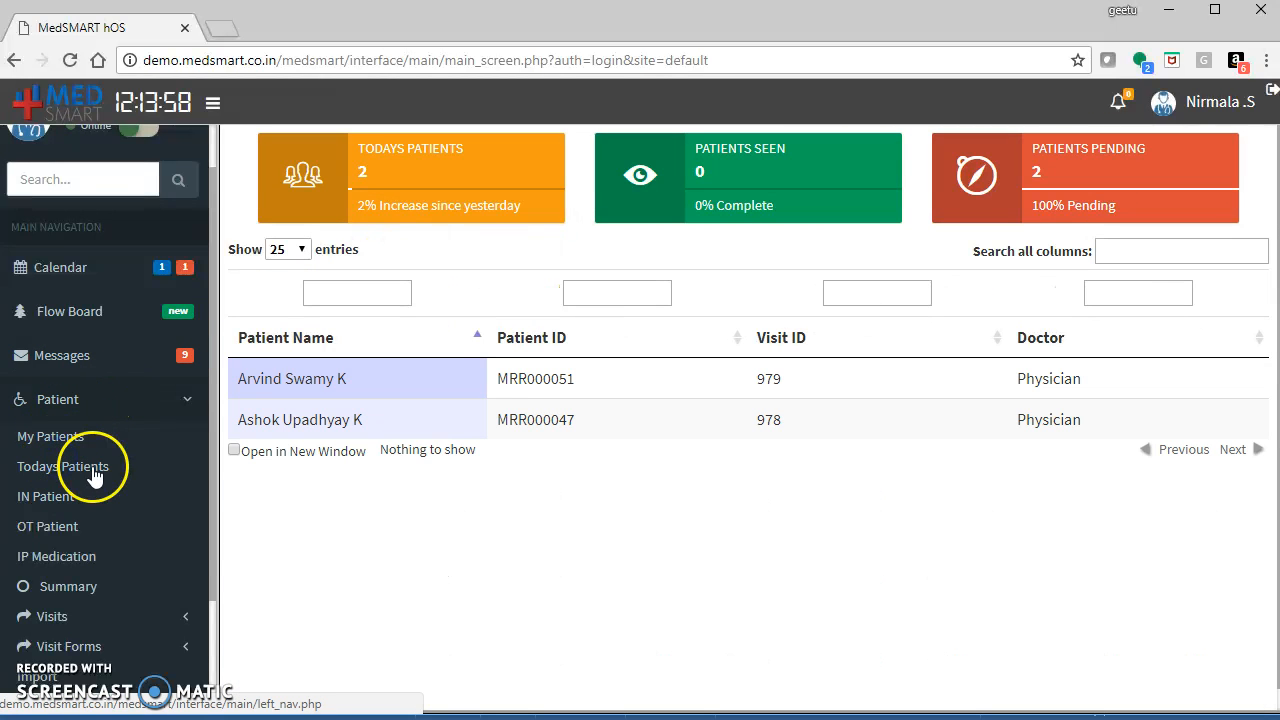
# Open the first of today's patients and view their recorded vitals.
pyautogui.click(272, 383)
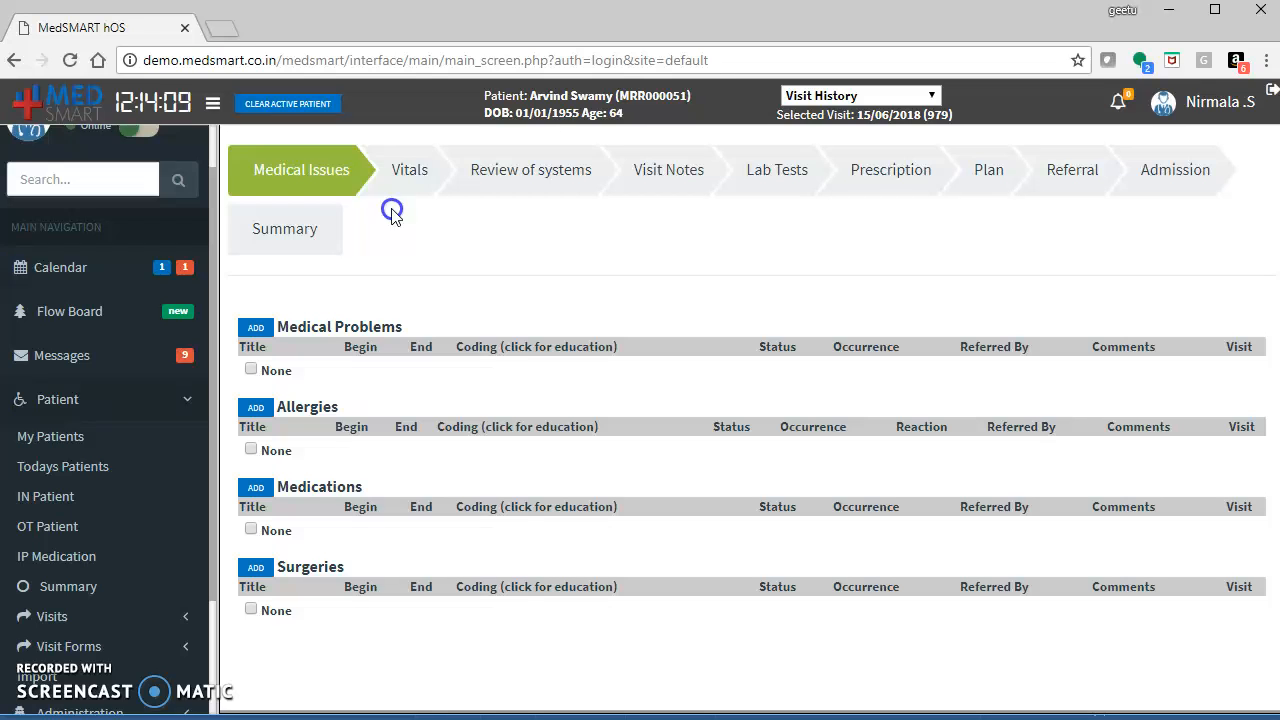
pyautogui.click(409, 168)
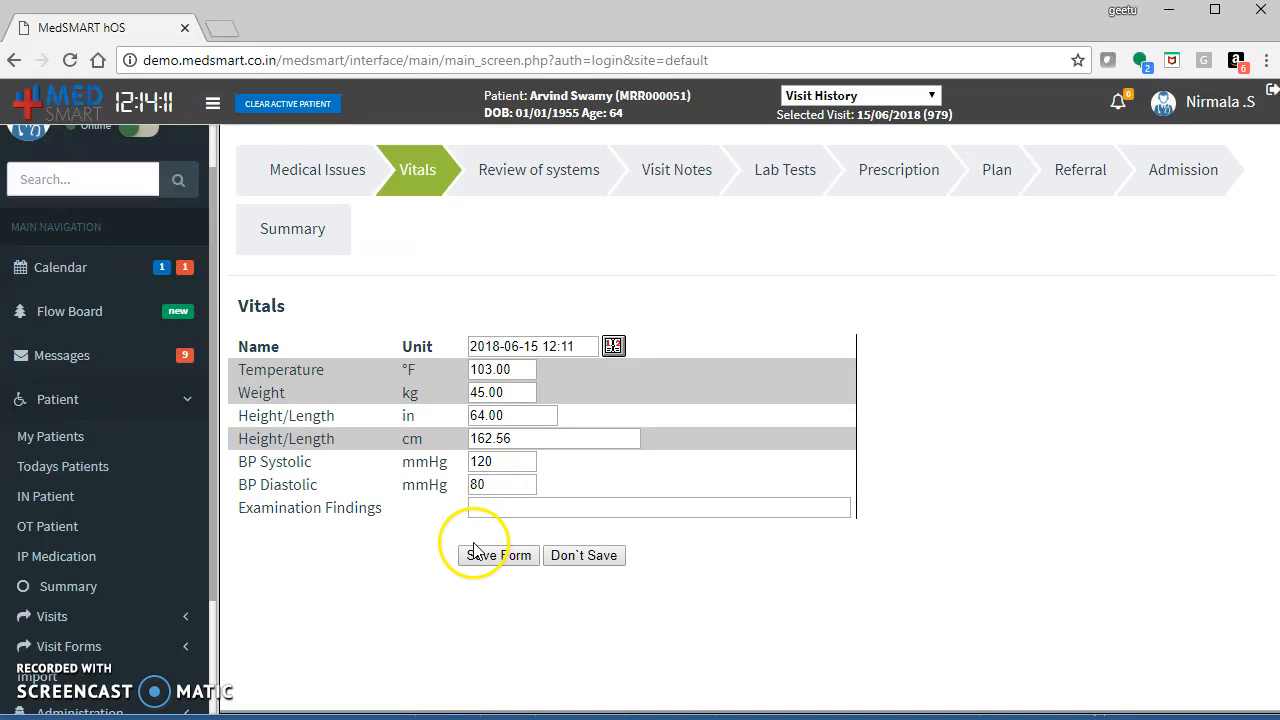
# Review the patient's review of systems entries and save the form.
pyautogui.click(522, 178)
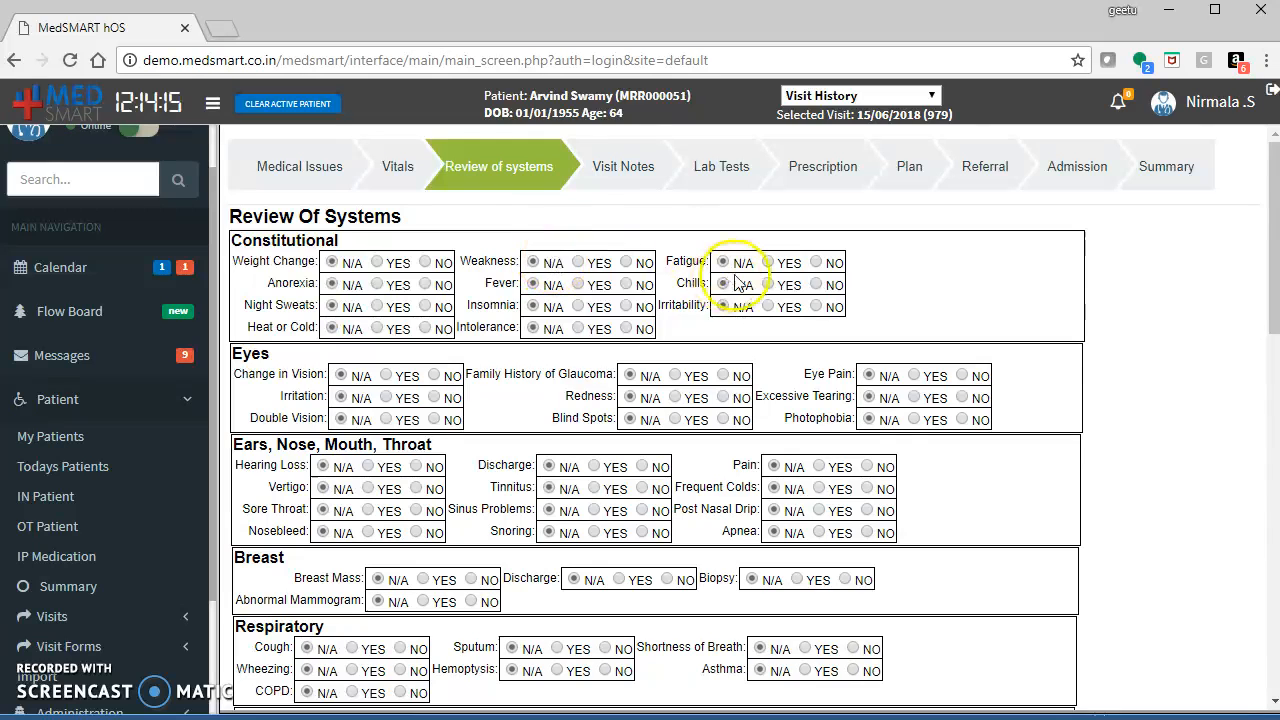
pyautogui.moveTo(1274, 243); pyautogui.dragTo(1274, 301)
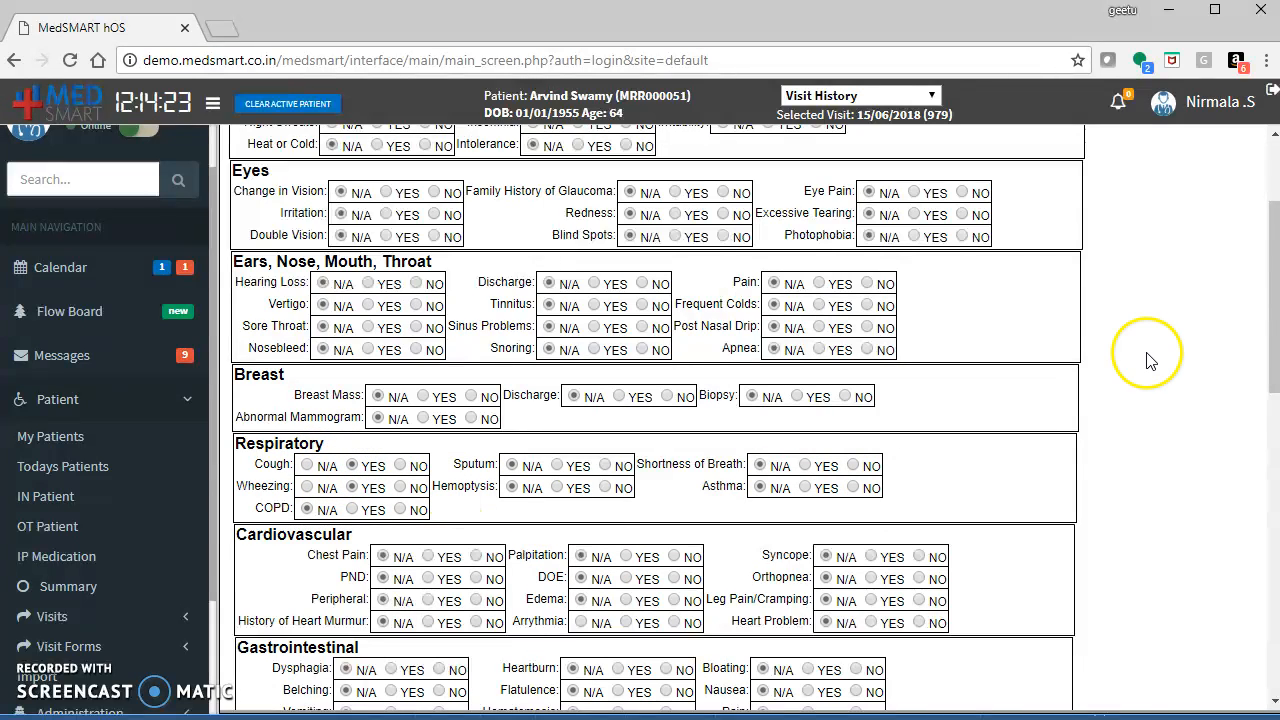
pyautogui.moveTo(1276, 322); pyautogui.dragTo(1275, 624)
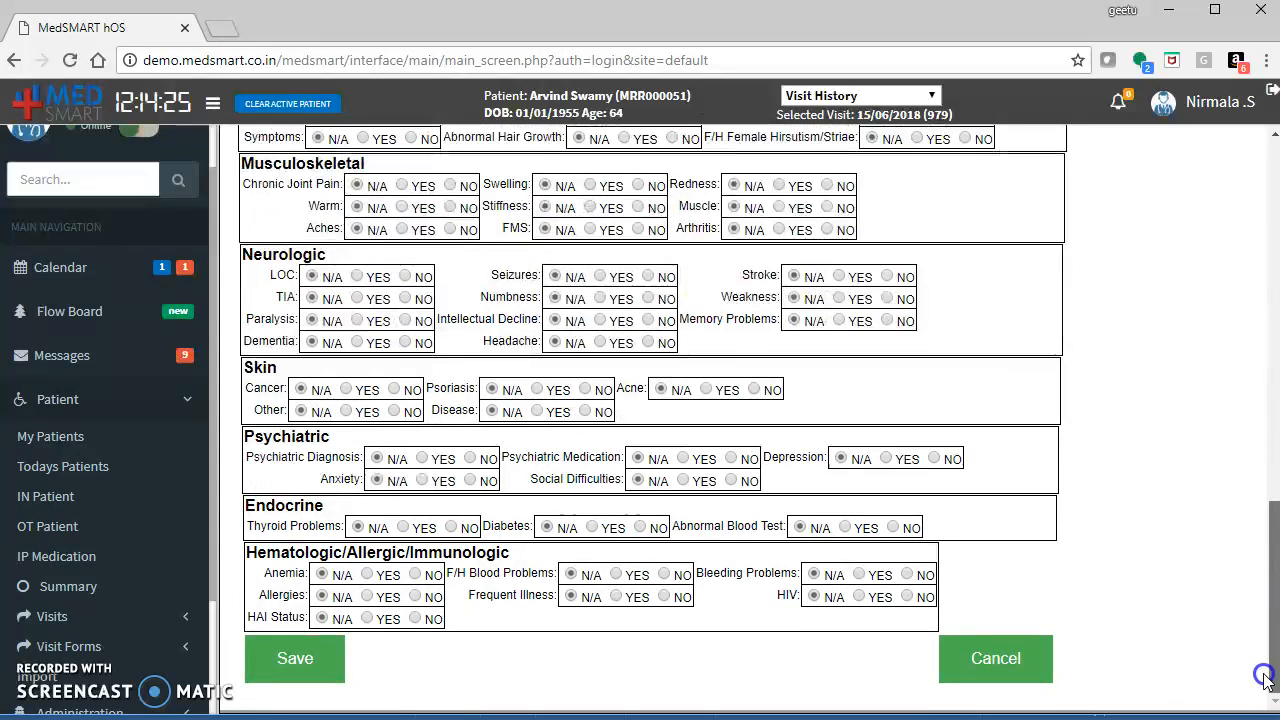
pyautogui.click(282, 665)
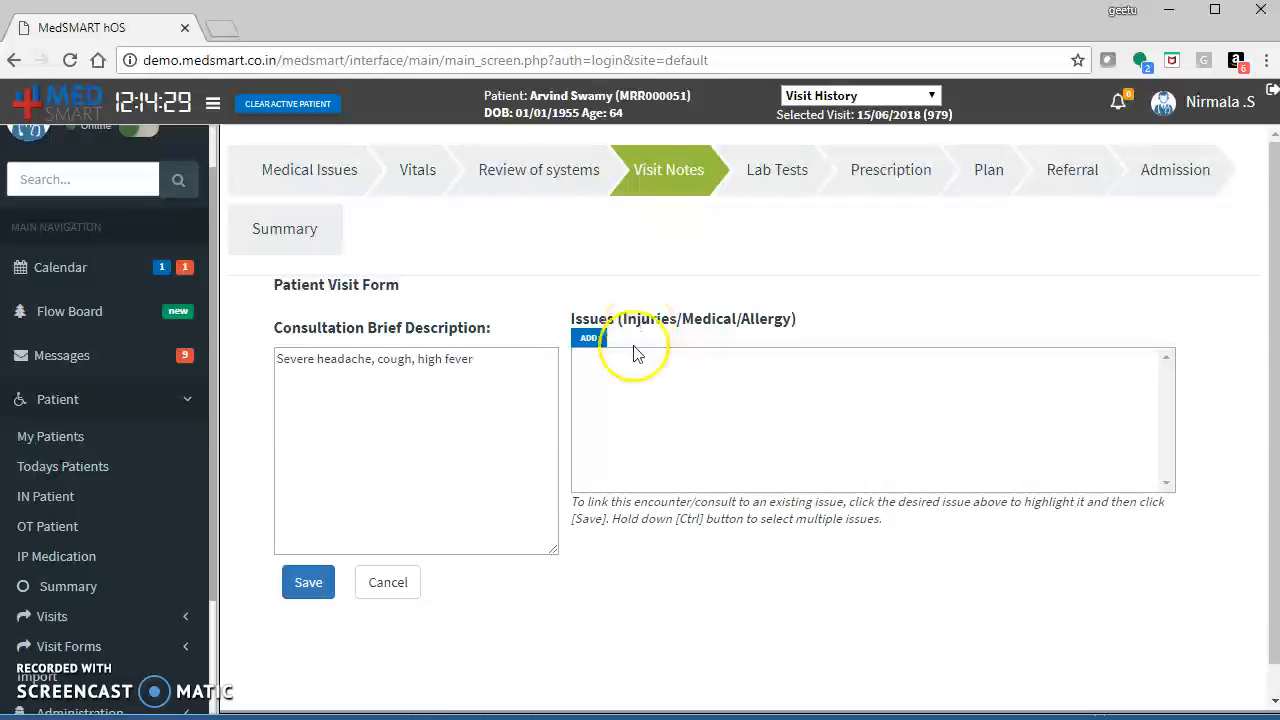
# Add asthma as a problem issue in the visit notes and save the patient visit form.
pyautogui.click(634, 406)
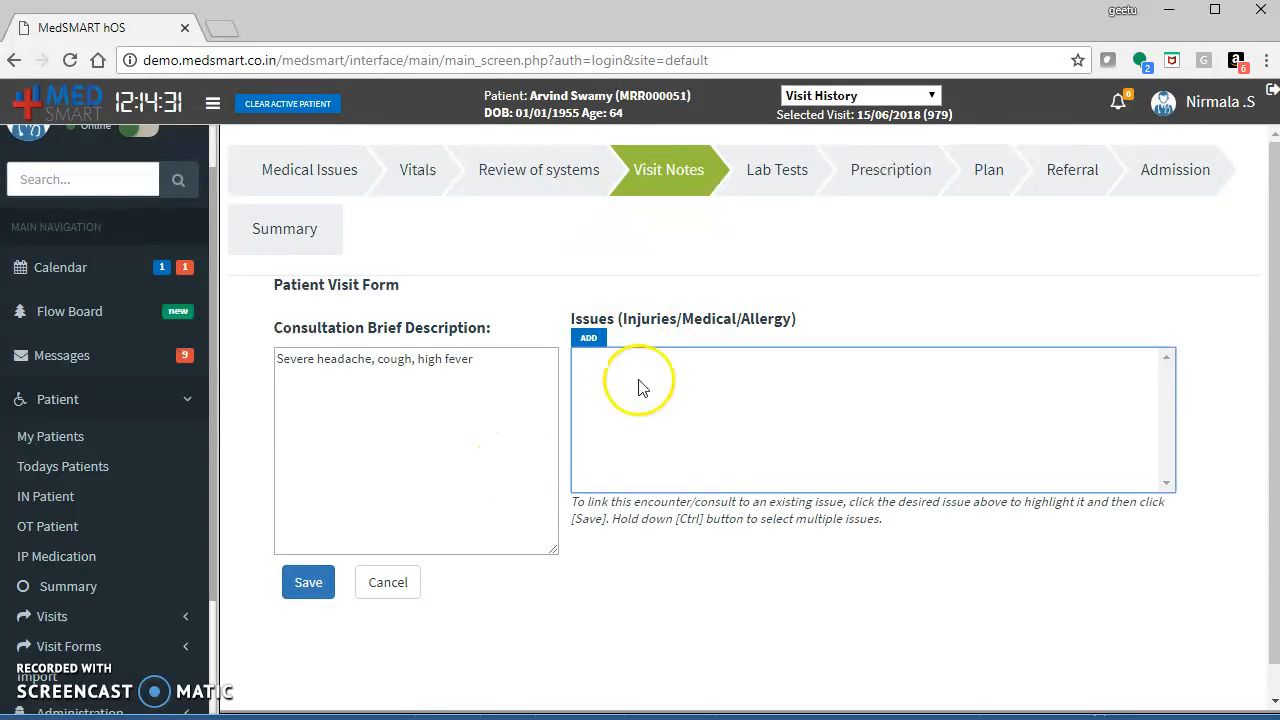
pyautogui.click(590, 343)
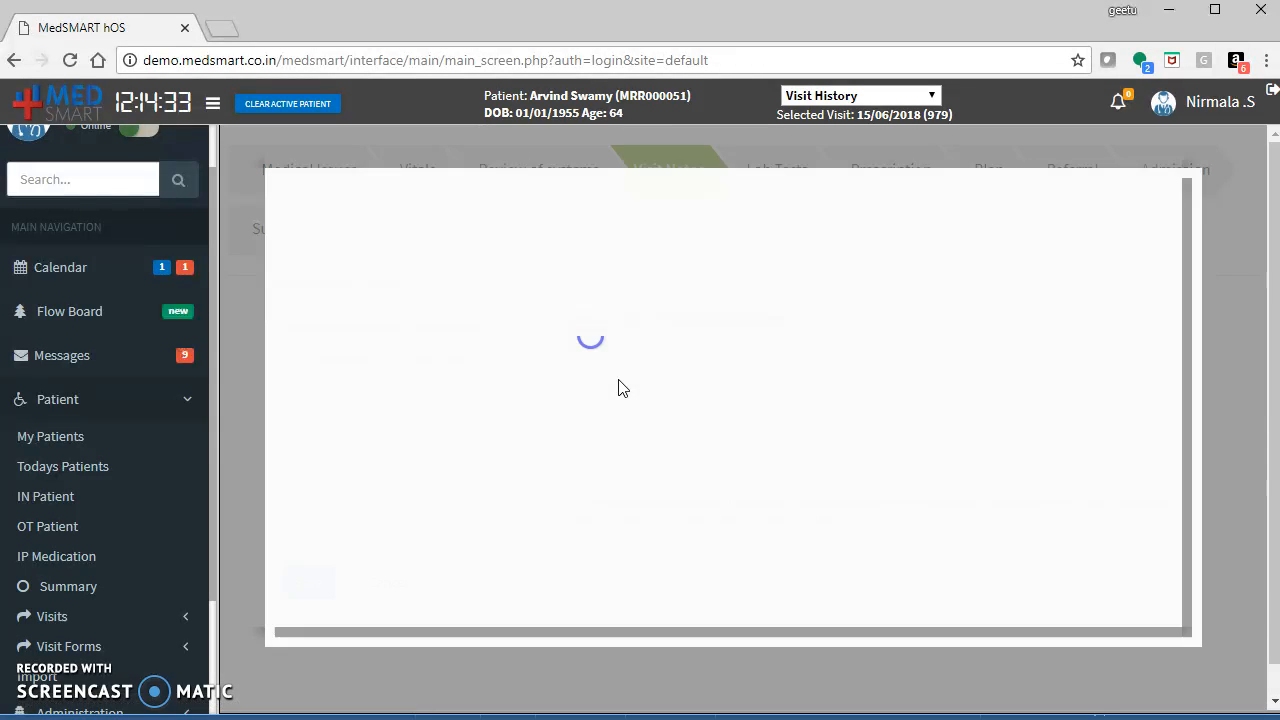
pyautogui.click(541, 303)
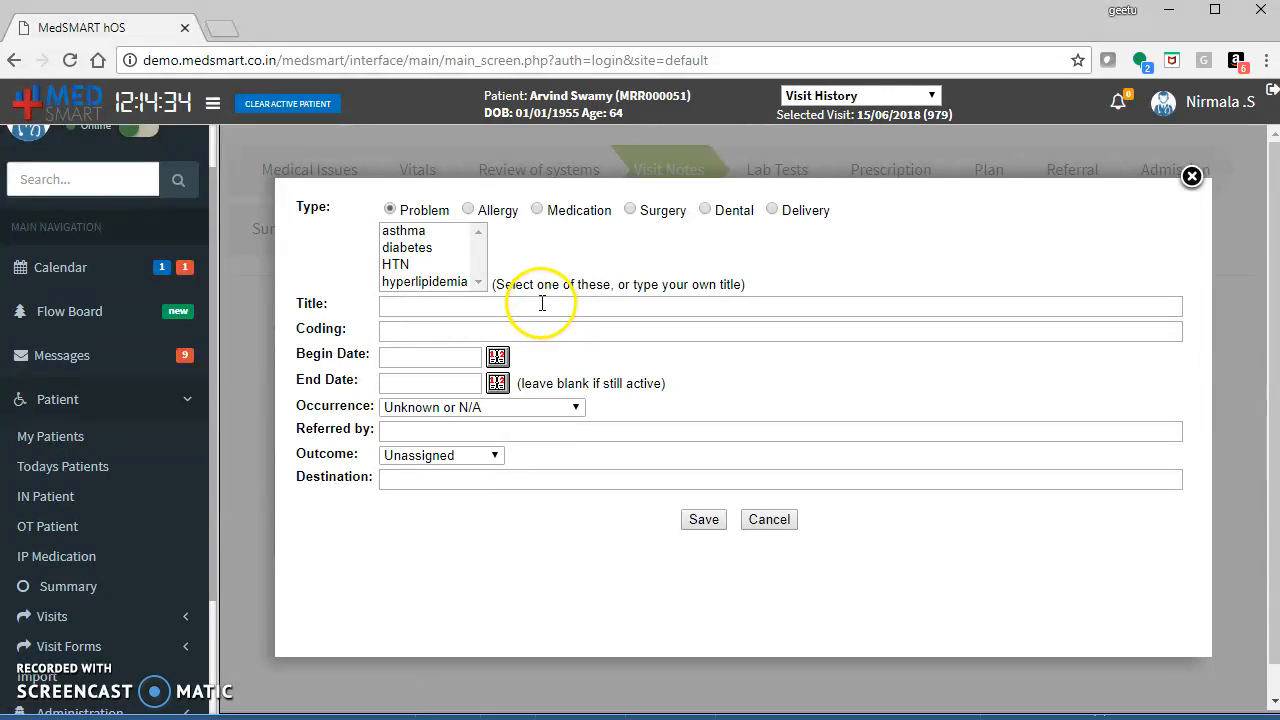
pyautogui.click(421, 236)
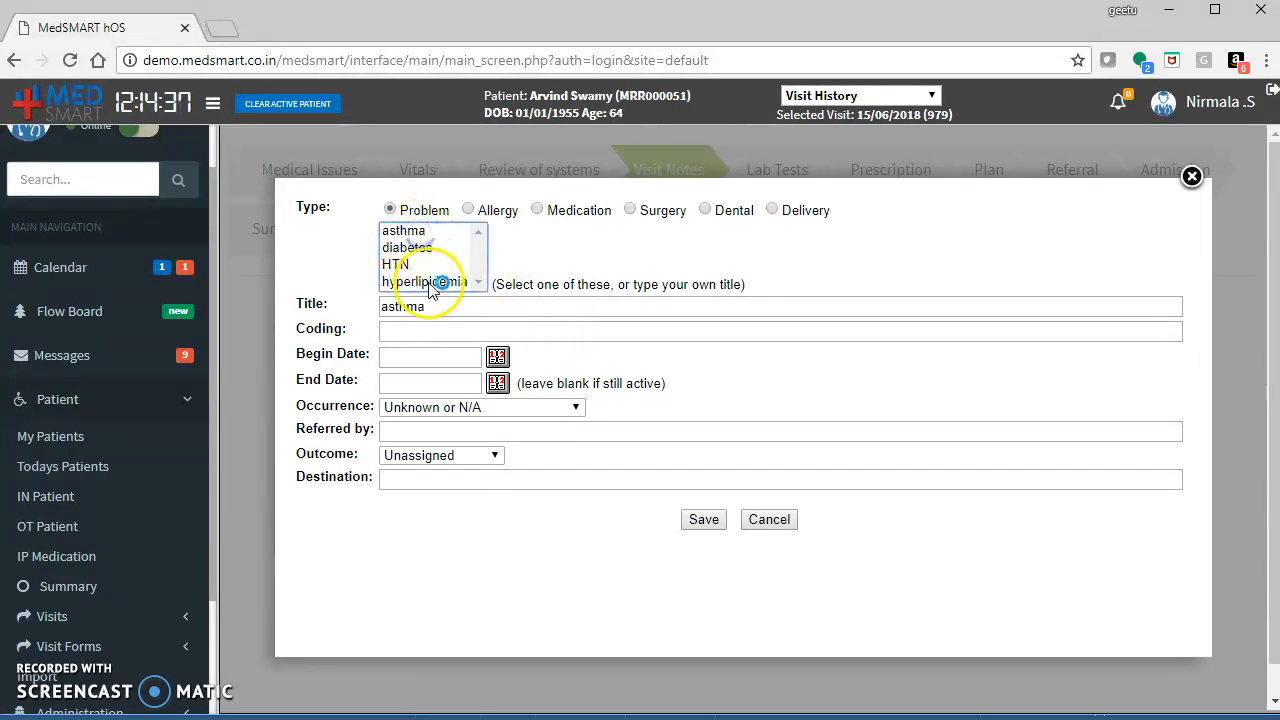
pyautogui.click(704, 520)
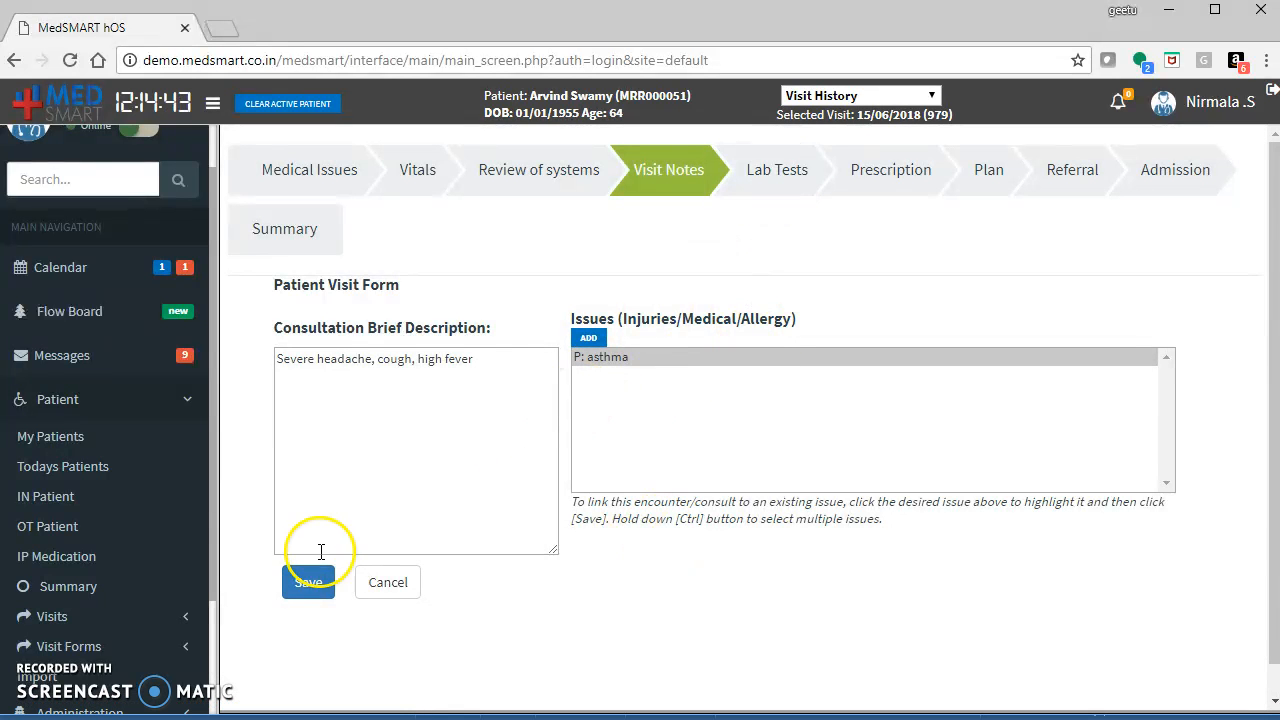
pyautogui.click(381, 573)
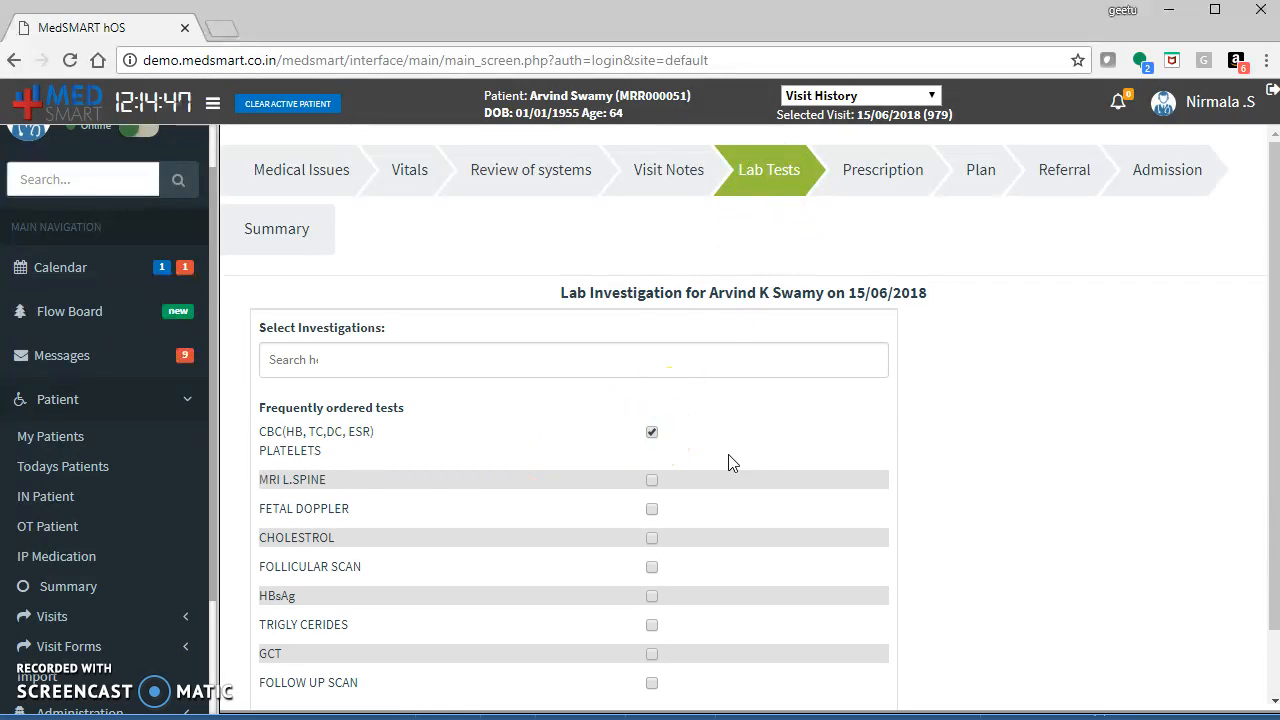
# Save the lab investigation order for CBC(HB, TC,DC, ESR) PLATELETS.
pyautogui.scroll(-2, 1276, 458)
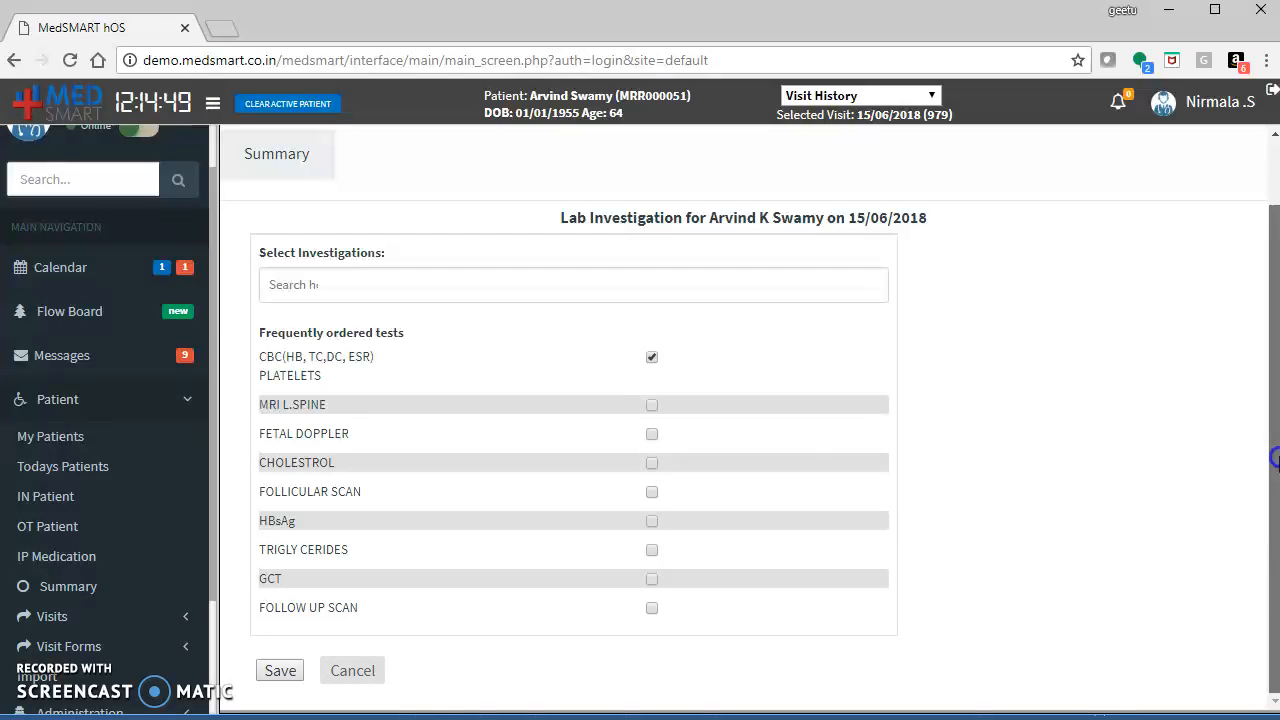
pyautogui.click(278, 672)
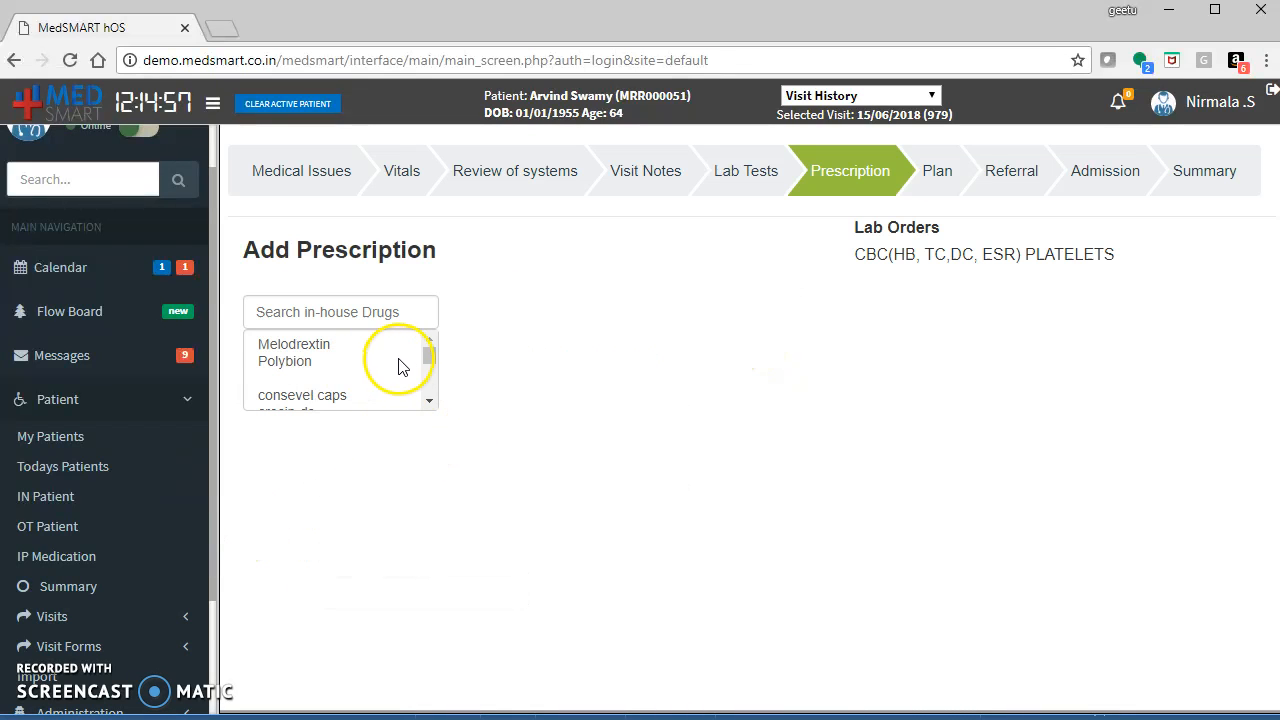
# Choose Melodrextin from in-house drugs as a tablet, 10 mg, advised 1-1-1 After Food.
pyautogui.click(352, 312)
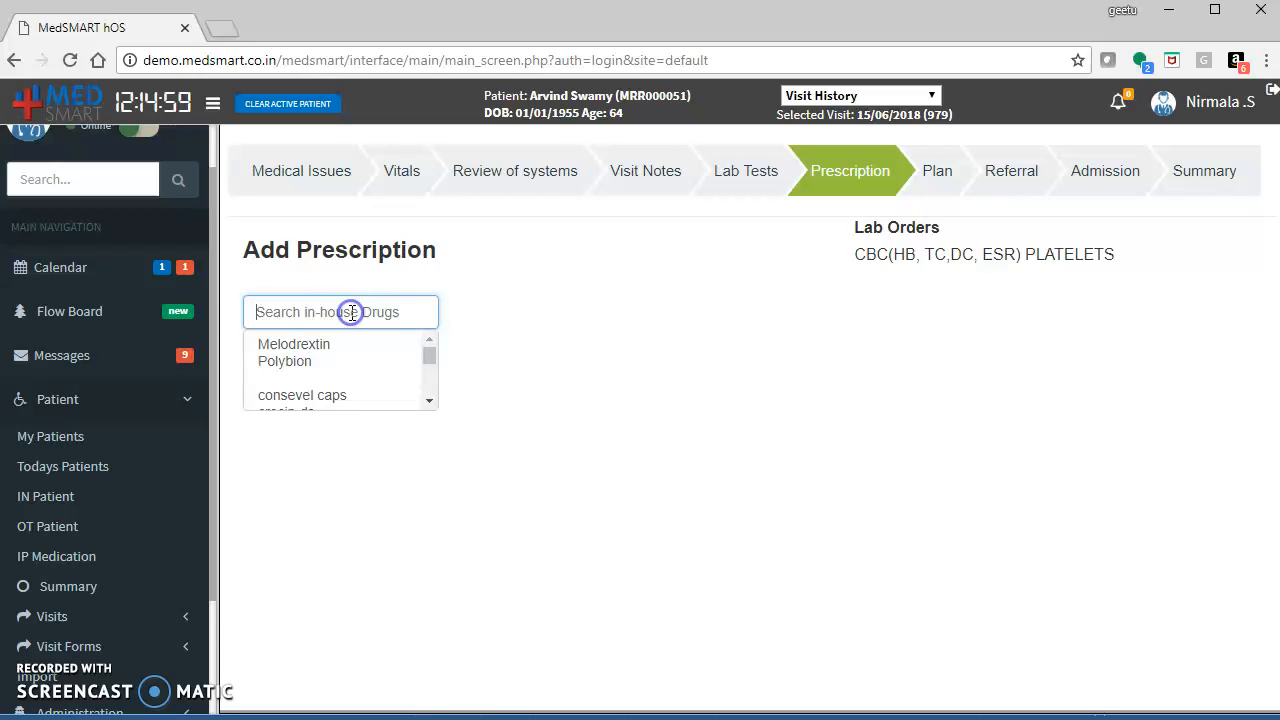
pyautogui.click(303, 348)
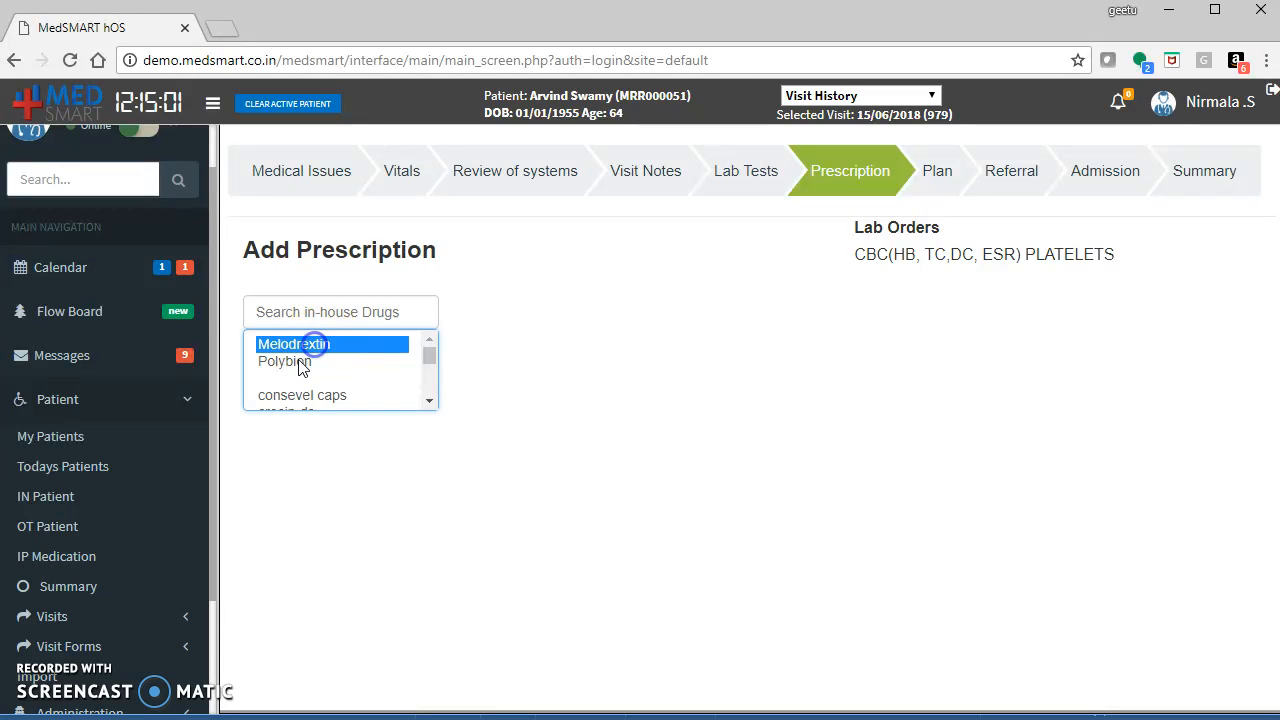
pyautogui.click(481, 319)
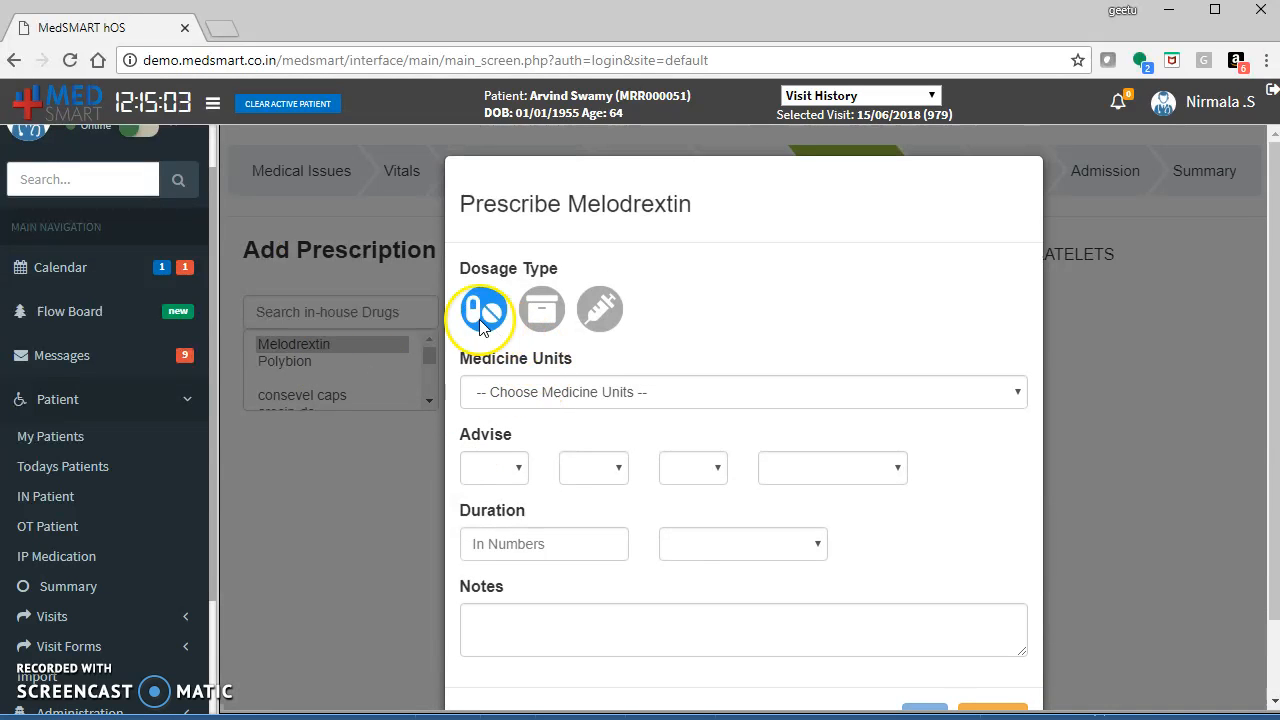
pyautogui.click(566, 391)
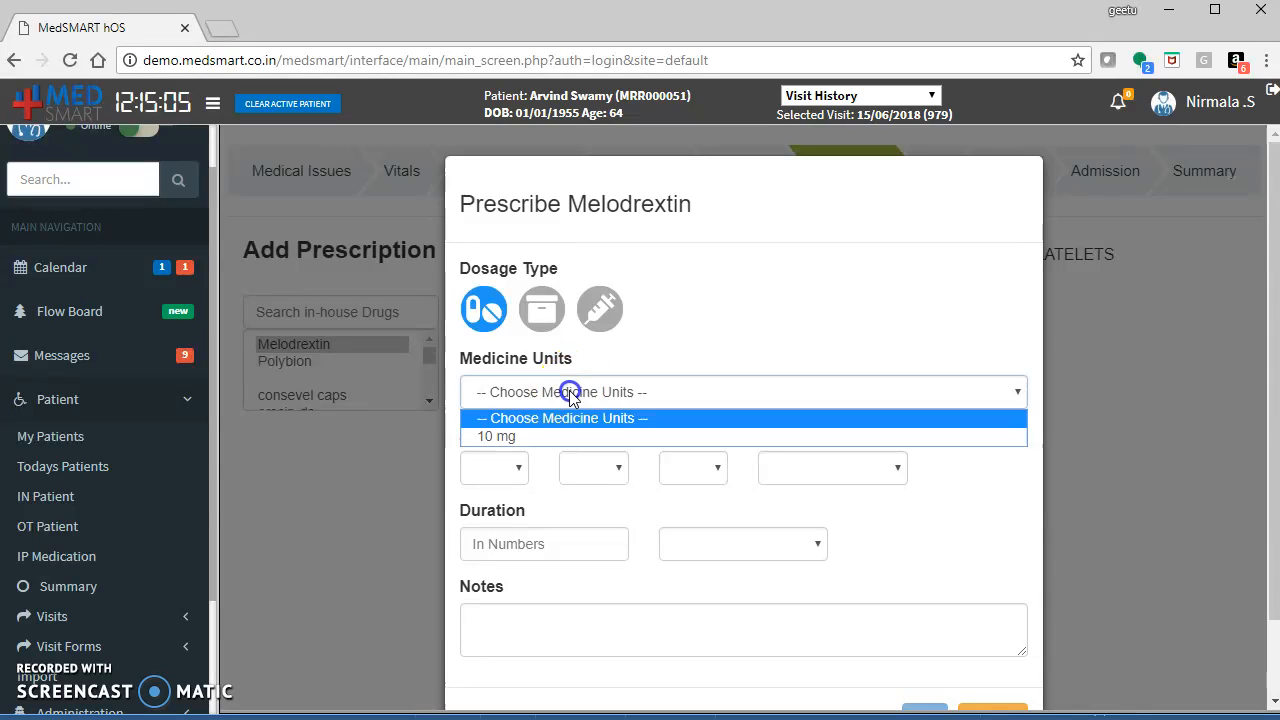
pyautogui.click(543, 436)
pyautogui.click(510, 466)
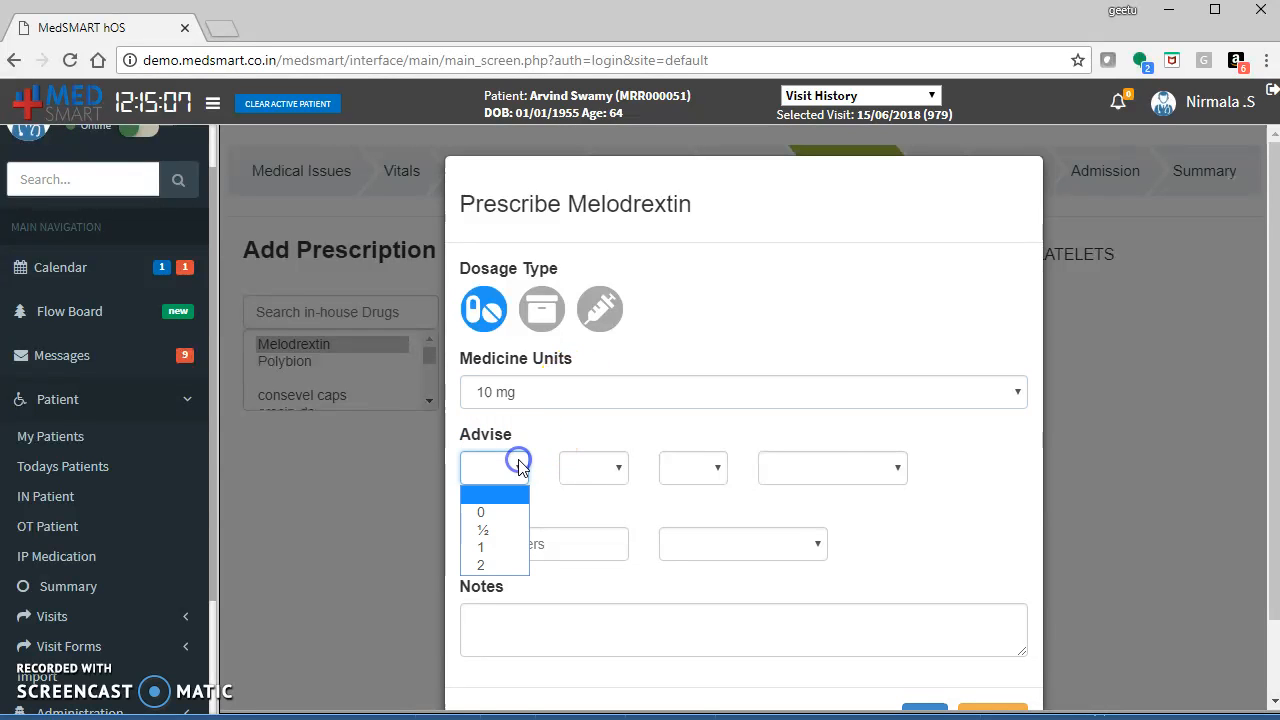
pyautogui.click(487, 549)
pyautogui.click(586, 467)
pyautogui.click(580, 546)
pyautogui.click(679, 468)
pyautogui.click(680, 546)
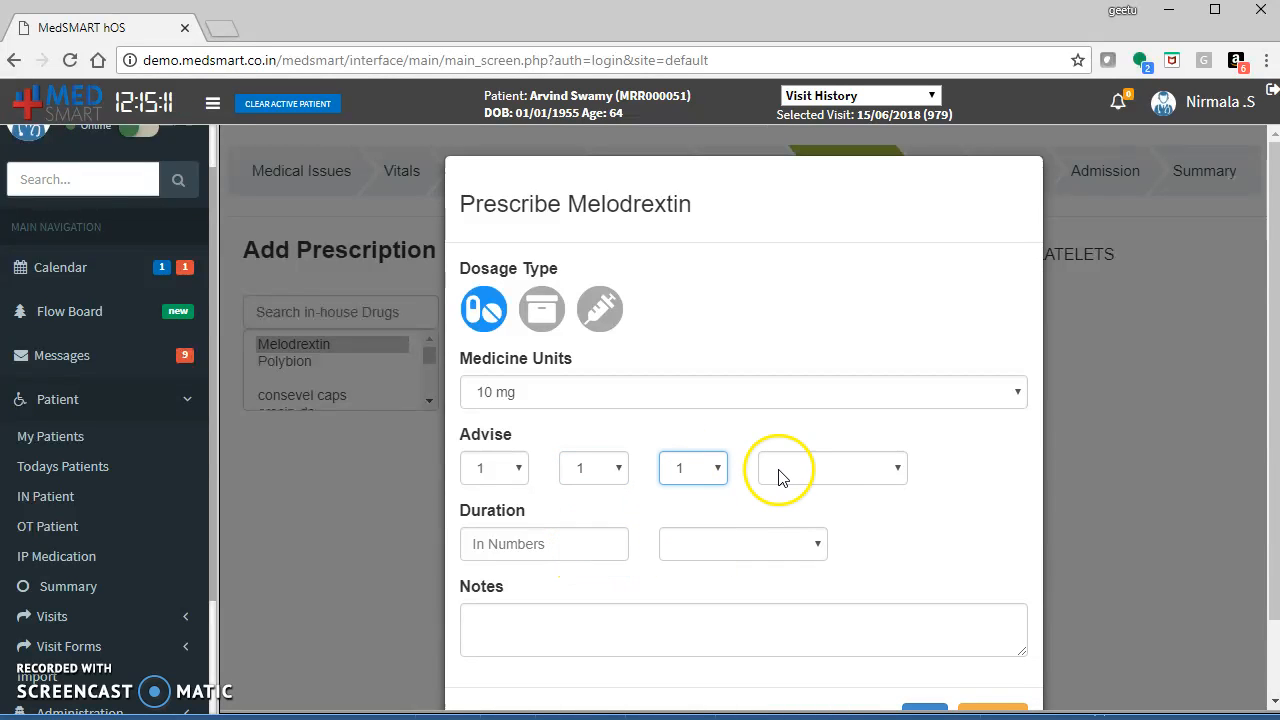
pyautogui.click(781, 468)
pyautogui.click(780, 529)
# Set the duration to 3 Days, add the note "Until the symptoms subsides", and confirm the prescription.
pyautogui.click(561, 540)
pyautogui.write('3')
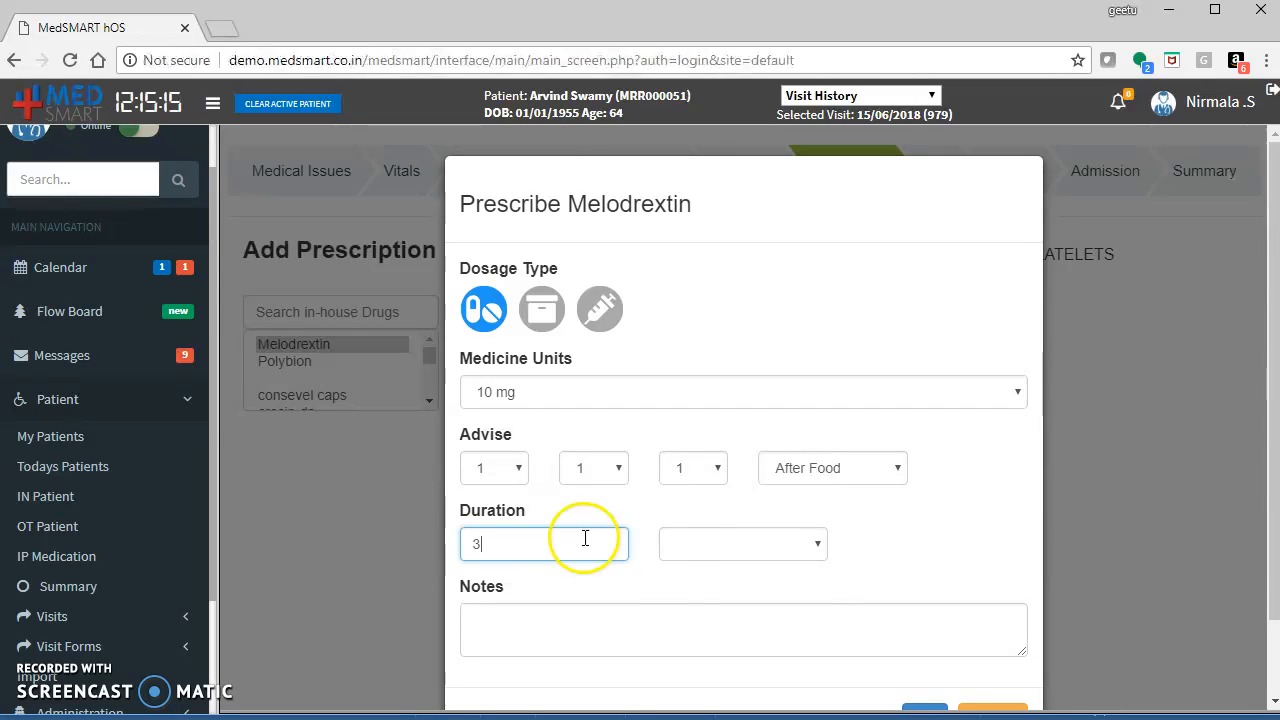
pyautogui.click(678, 545)
pyautogui.click(679, 590)
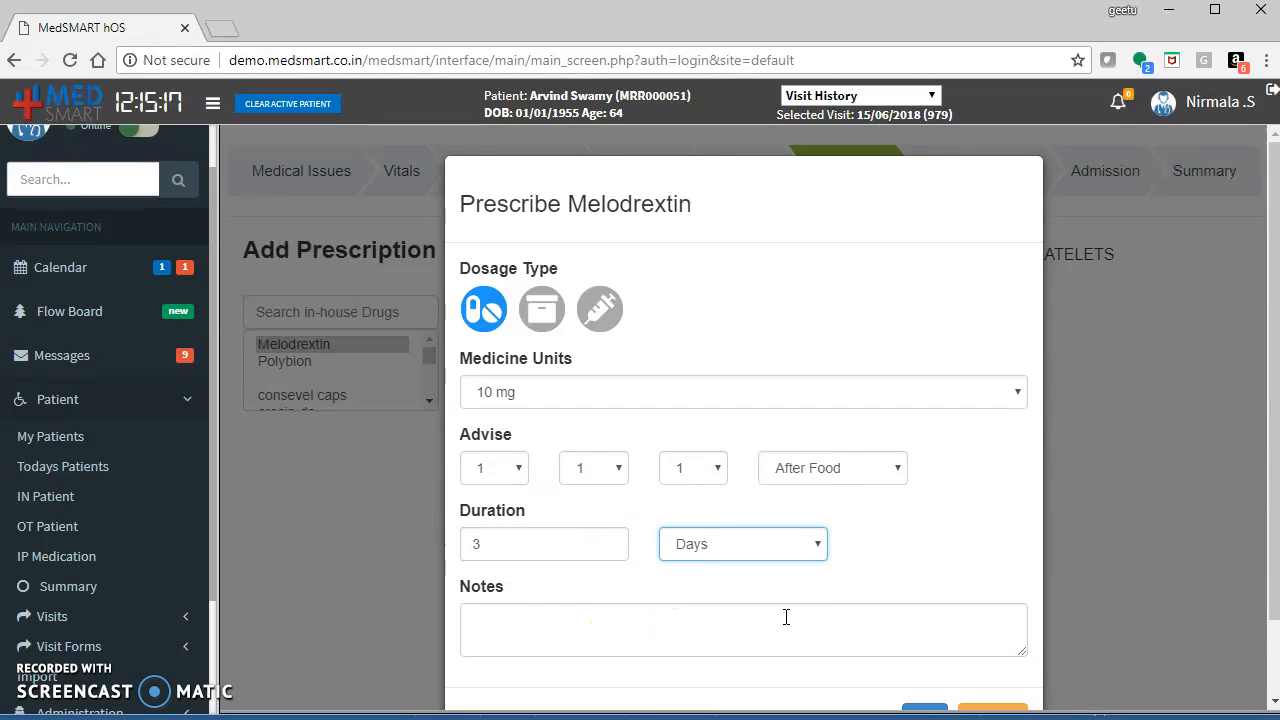
pyautogui.scroll(-2, 1259, 461)
pyautogui.click(975, 529)
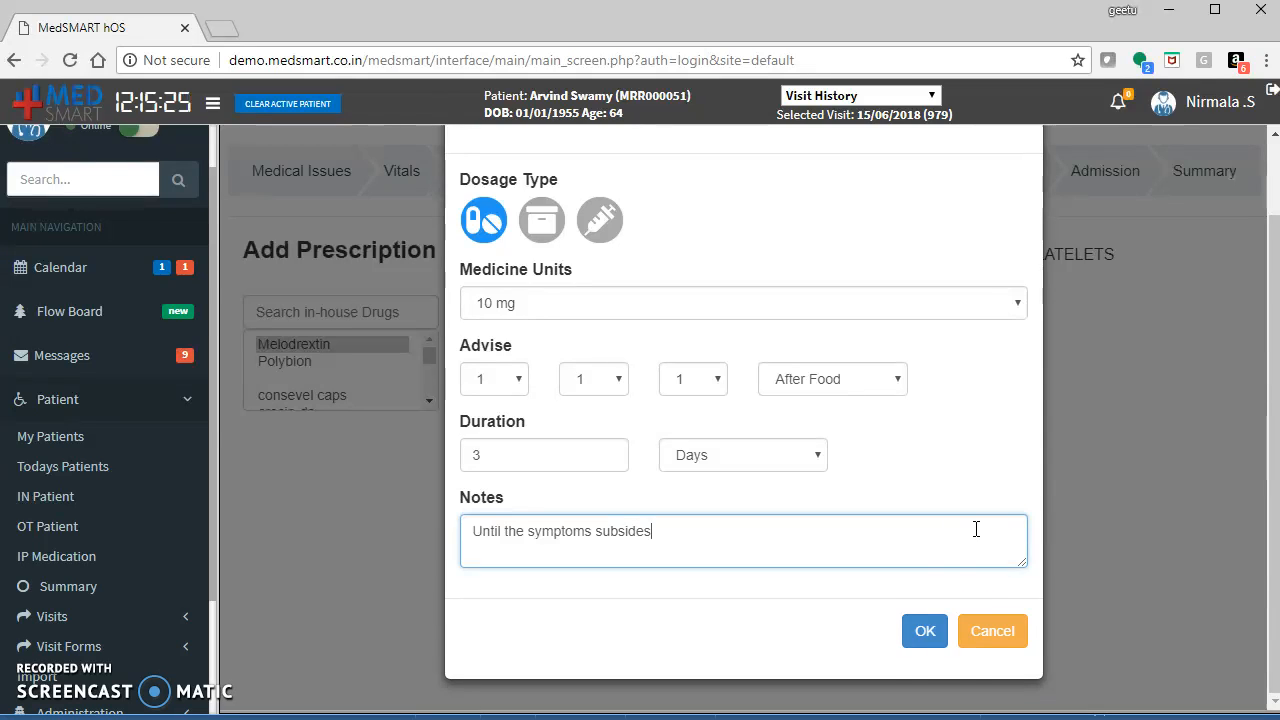
pyautogui.click(922, 631)
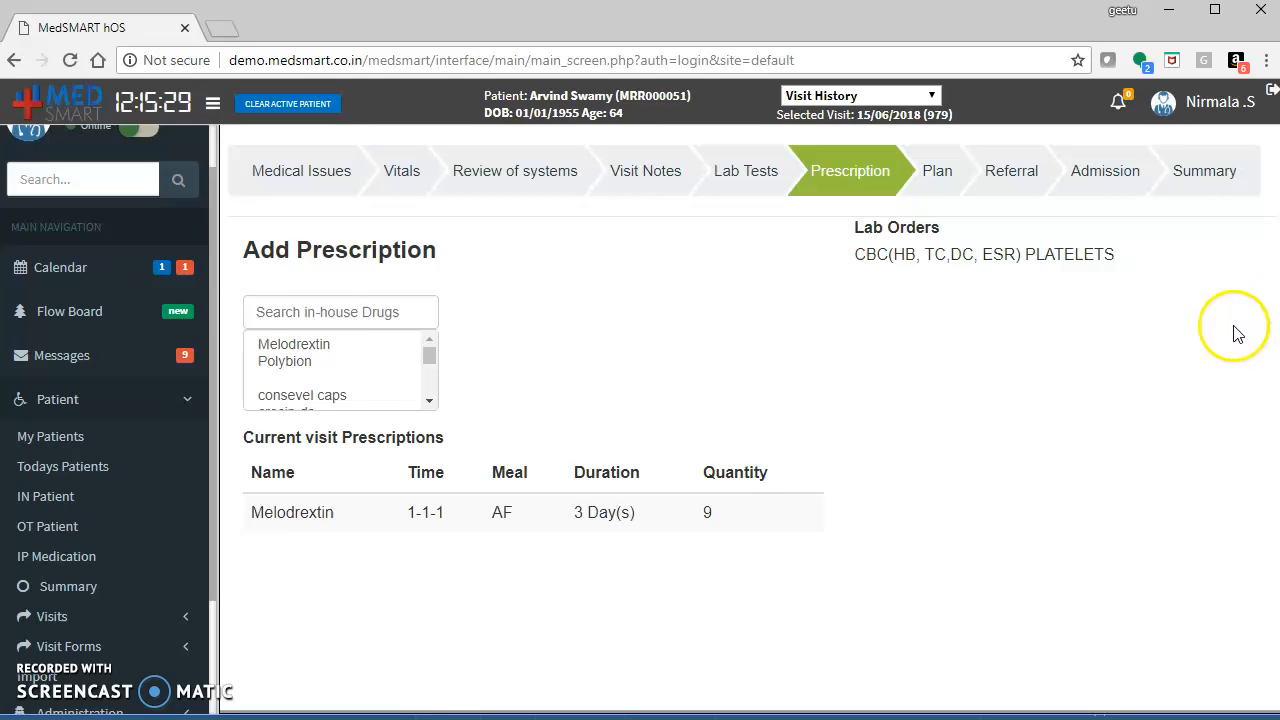
# Enter the plan "Diet control" in the plan details and save it.
pyautogui.click(936, 171)
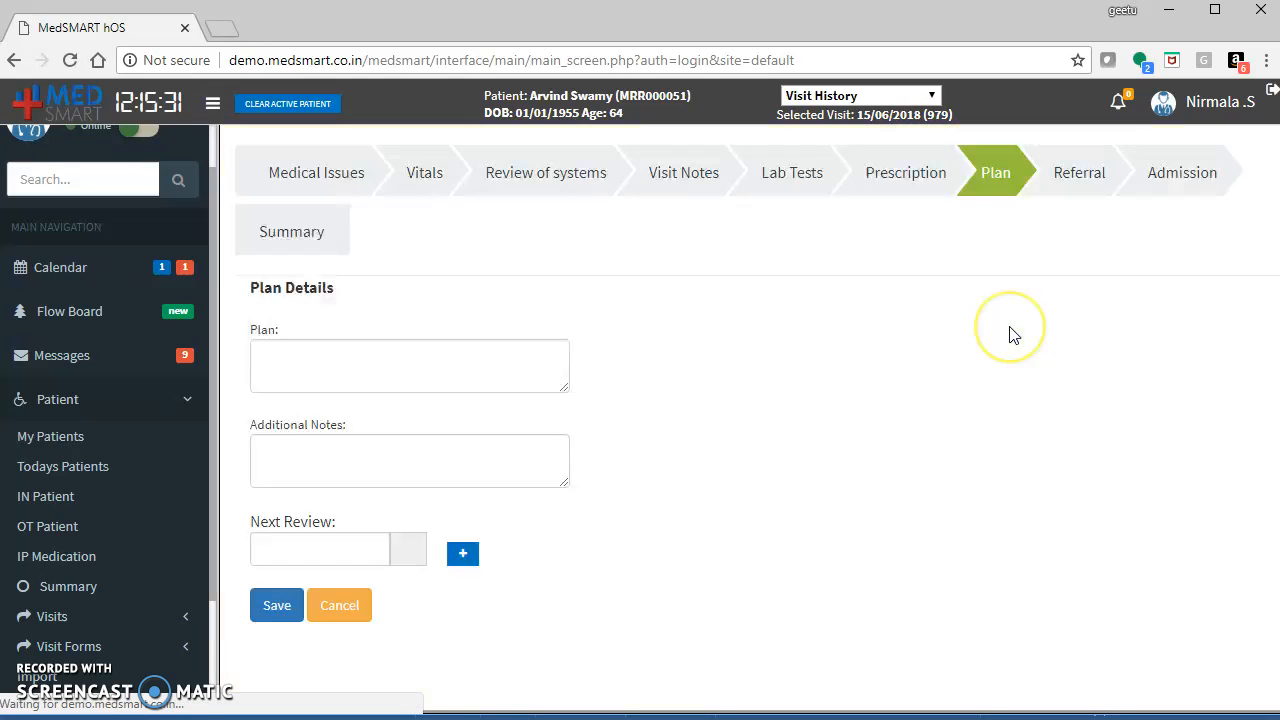
pyautogui.click(516, 354)
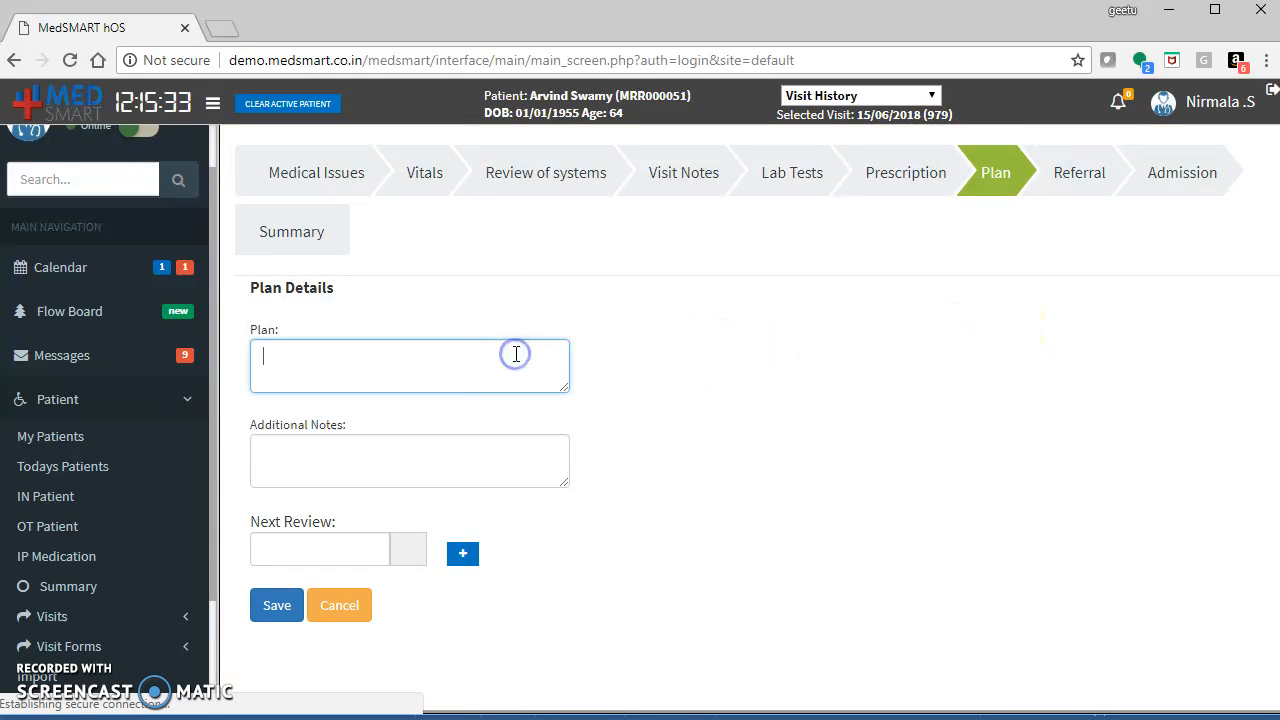
pyautogui.write('Diet')
pyautogui.write('control')
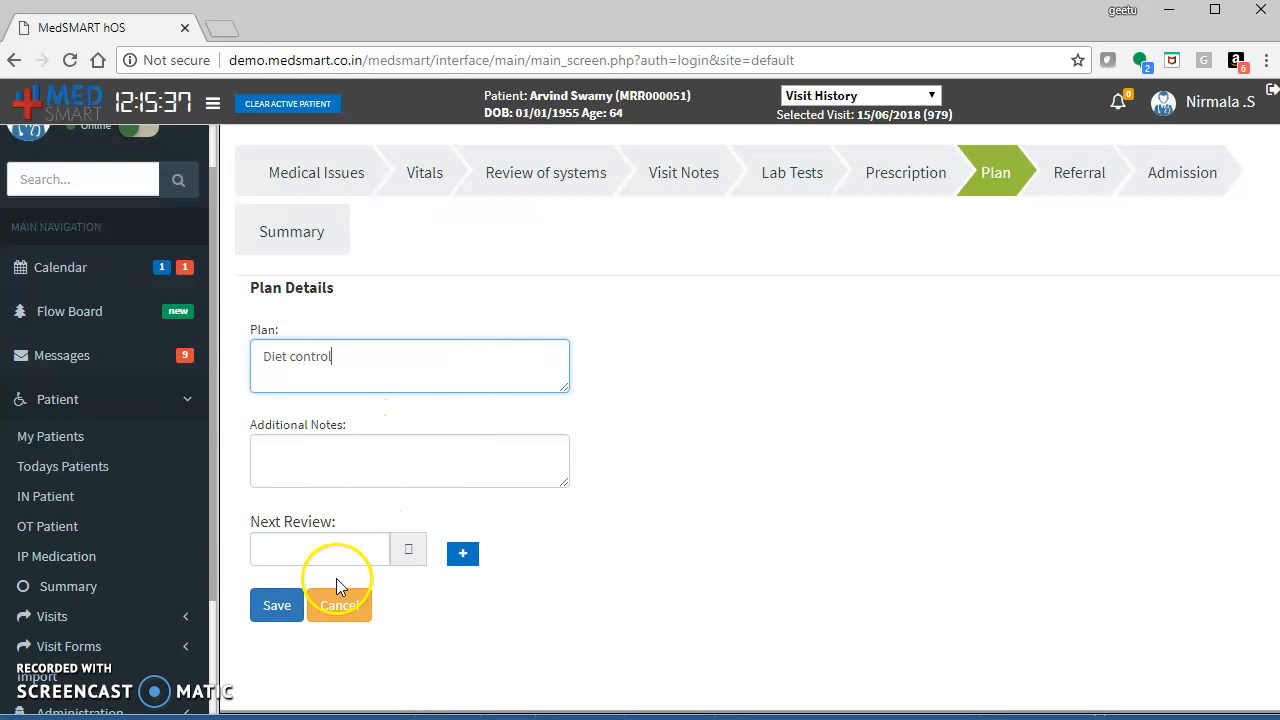
pyautogui.click(279, 607)
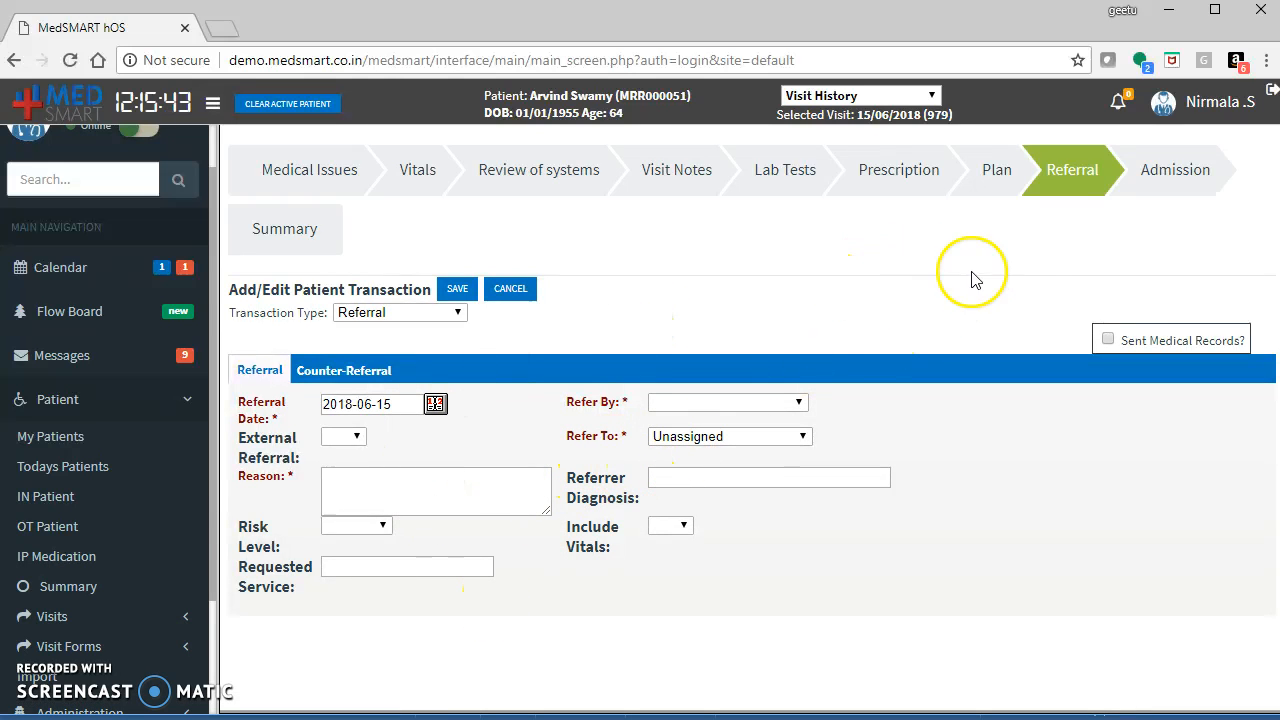
# Admit the patient with the comment "Admit the patient immediately" and confirm the admission.
pyautogui.click(1164, 170)
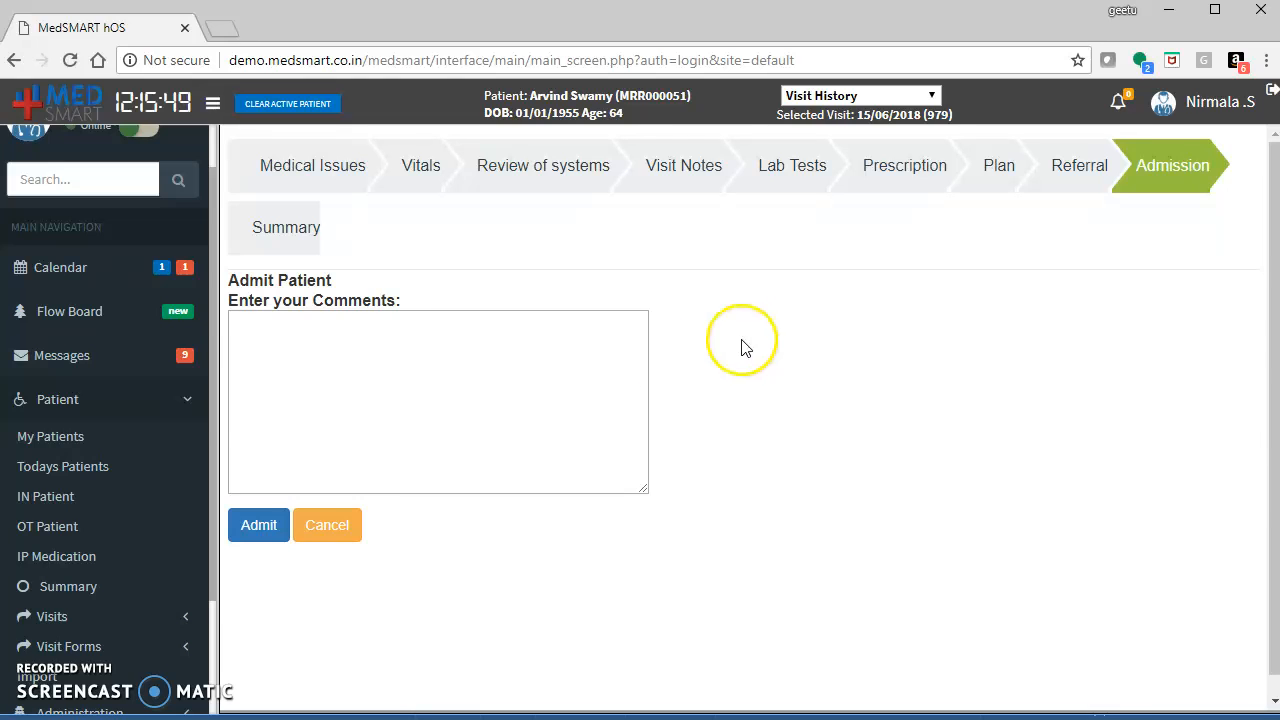
pyautogui.click(311, 369)
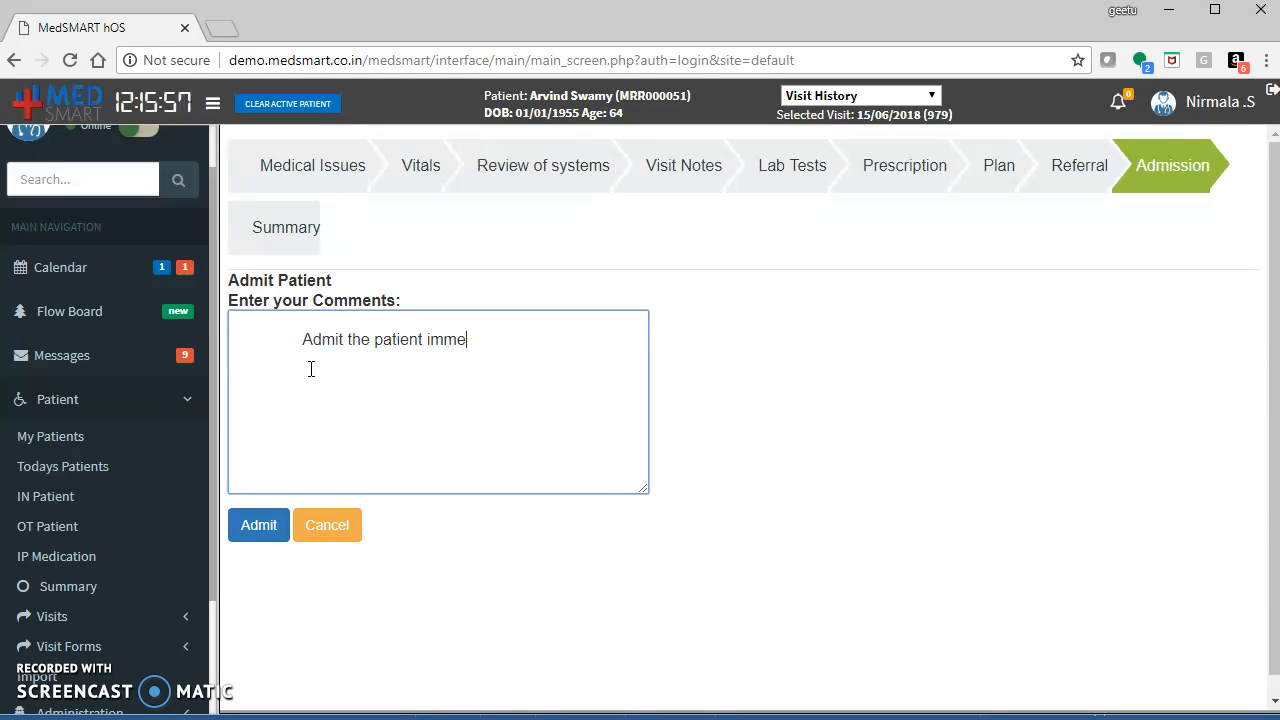
pyautogui.click(259, 525)
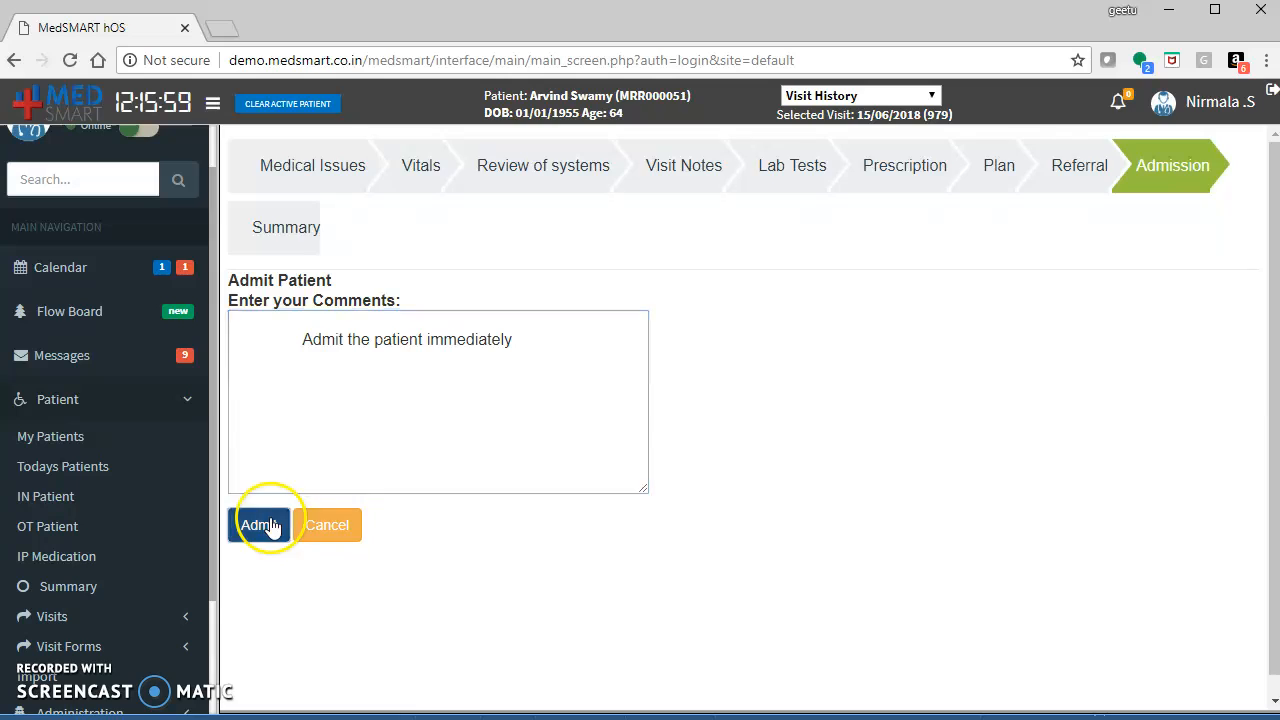
pyautogui.click(730, 356)
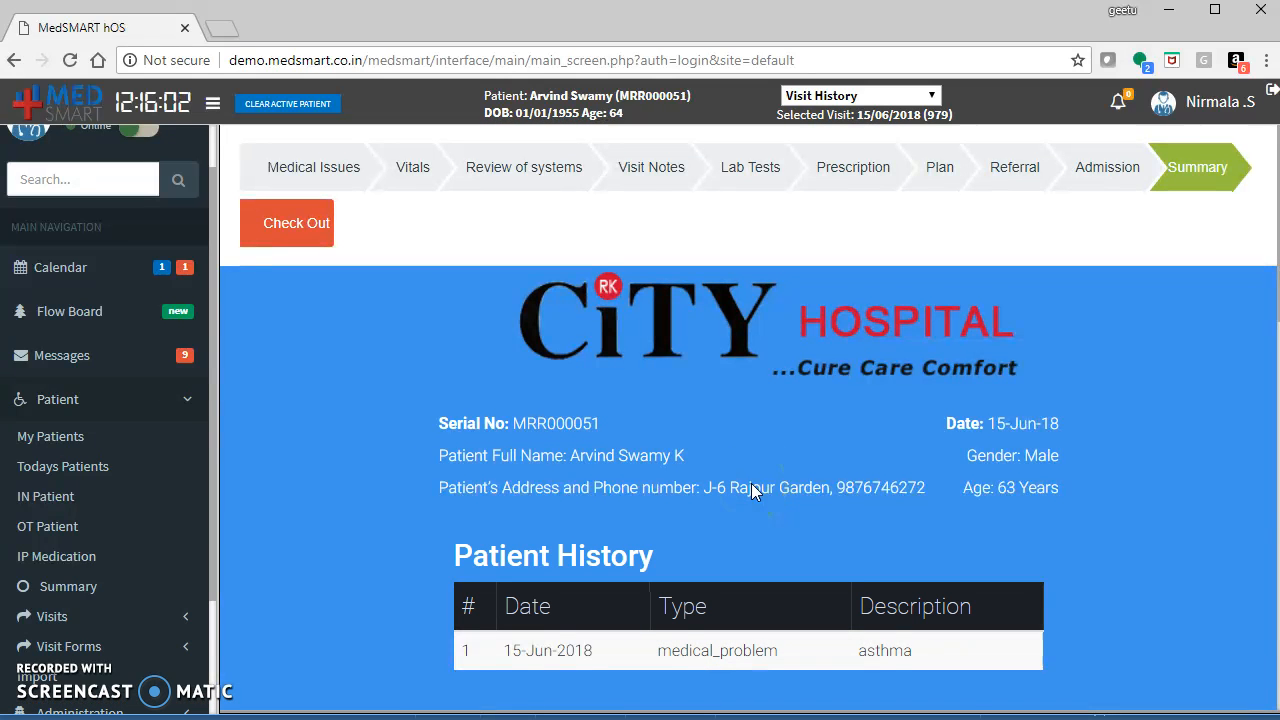
pyautogui.click(932, 454)
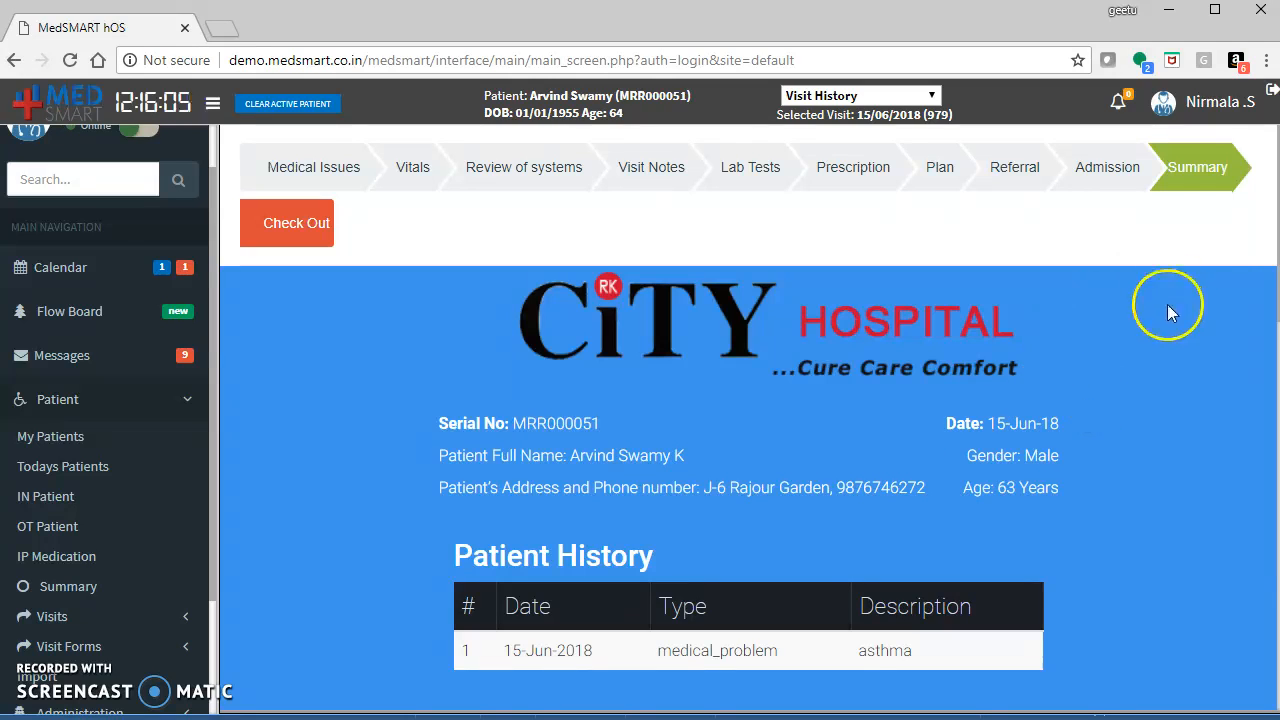
# Log out and log back in as the Lab user with its password.
pyautogui.click(1268, 98)
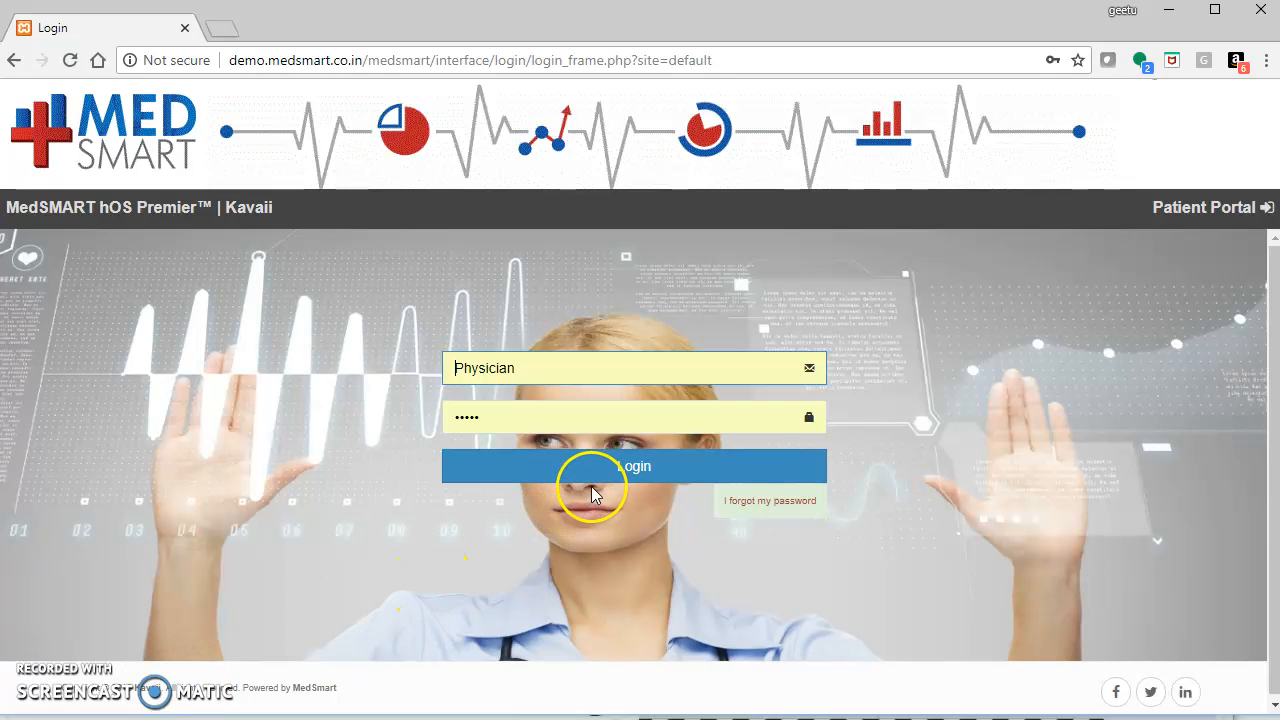
pyautogui.doubleClick(521, 374)
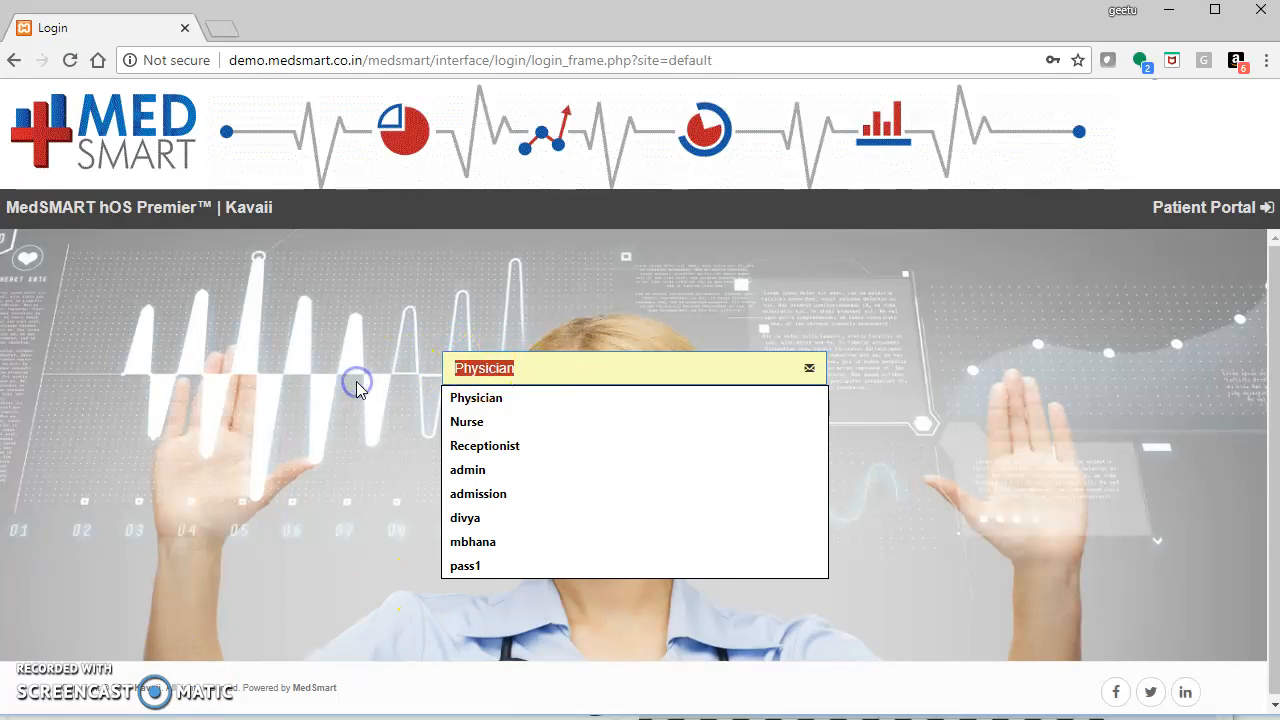
pyautogui.write('Lab')
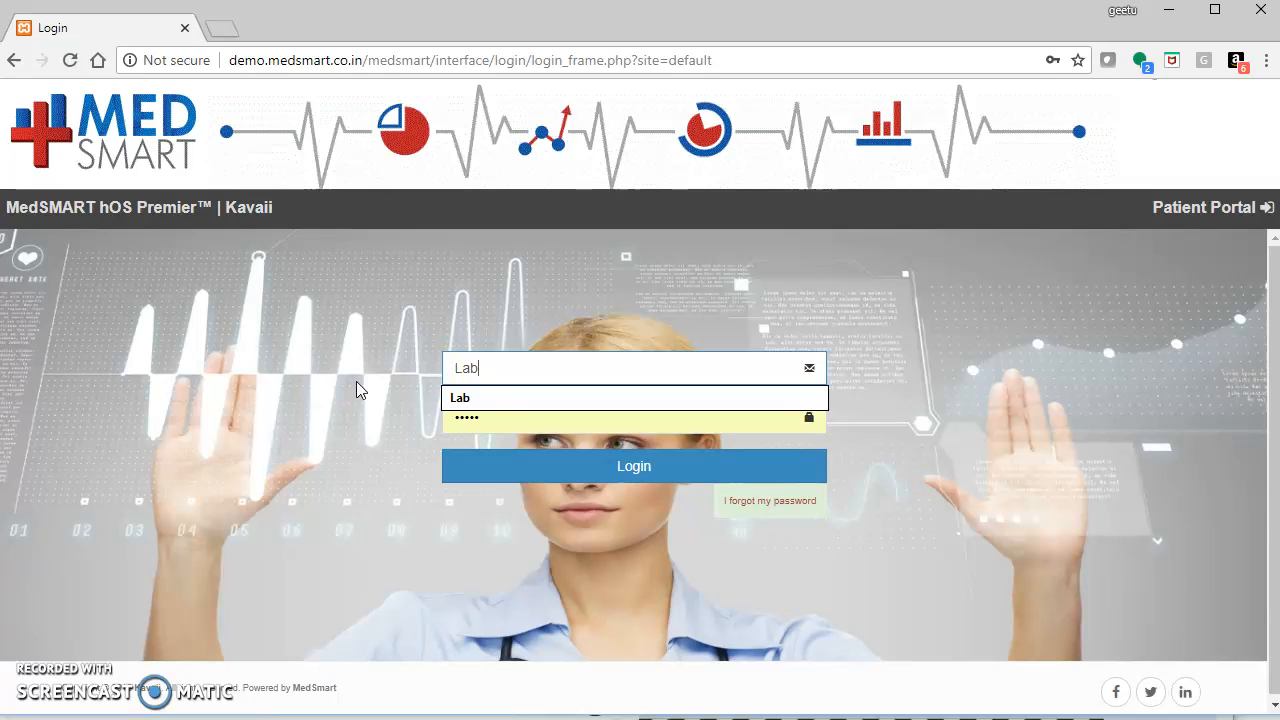
pyautogui.doubleClick(484, 418)
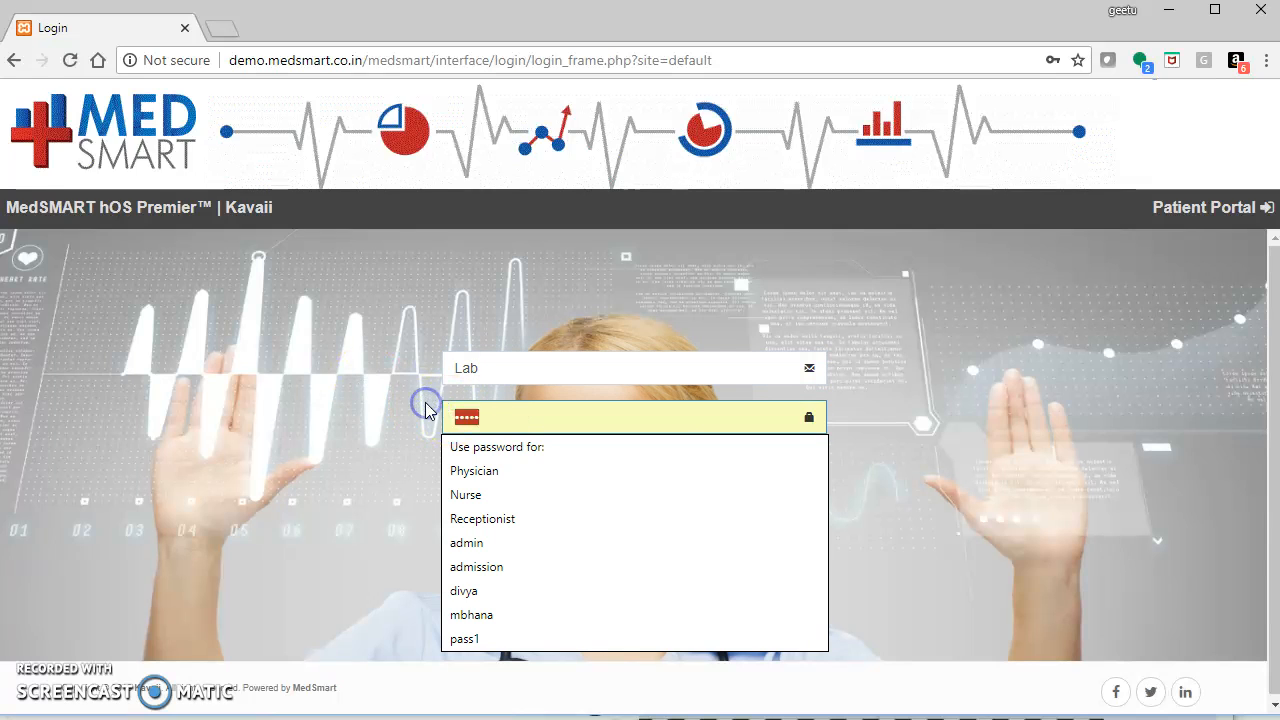
pyautogui.write('l')
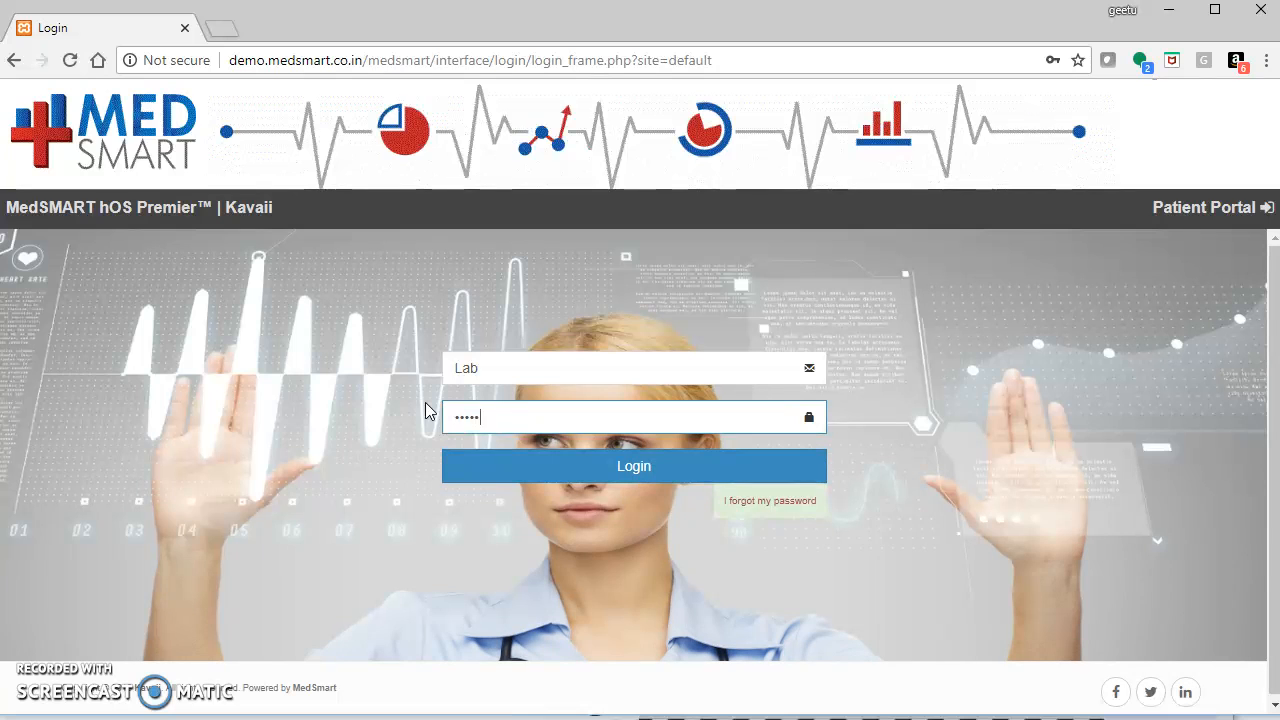
pyautogui.click(520, 463)
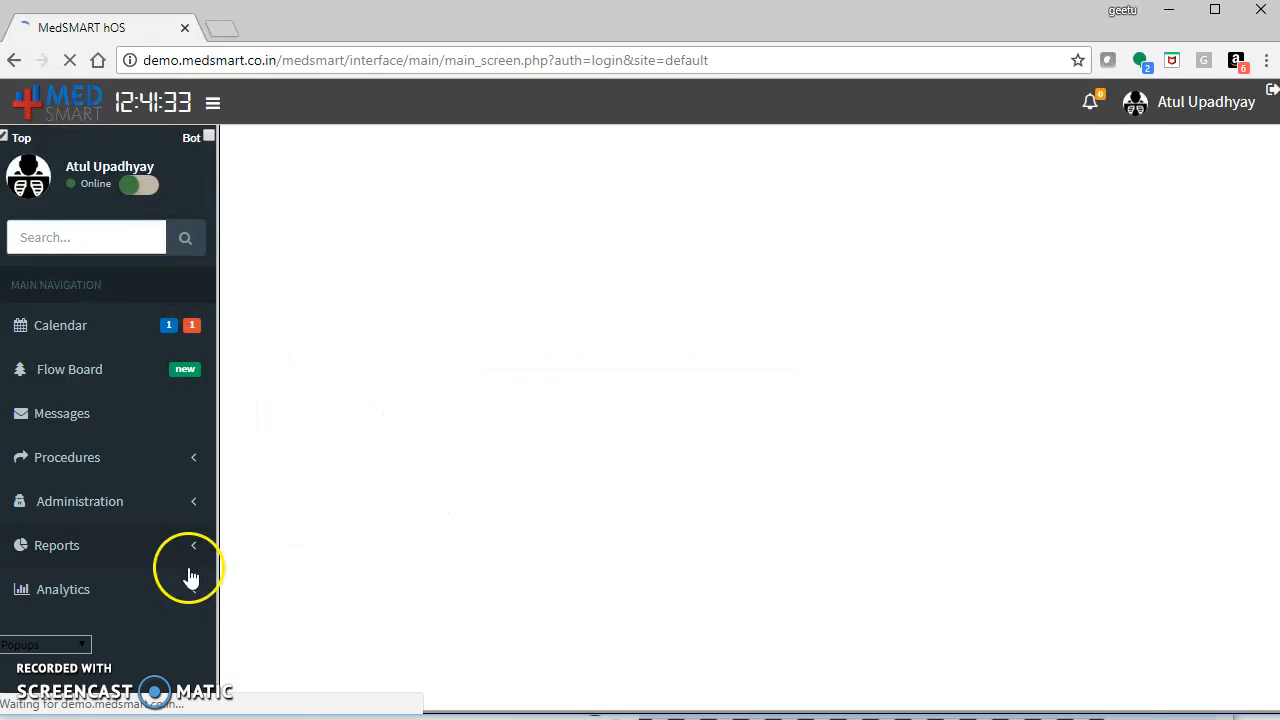
# Open the patient's pending lab order and save the blood sample collection.
pyautogui.click(278, 340)
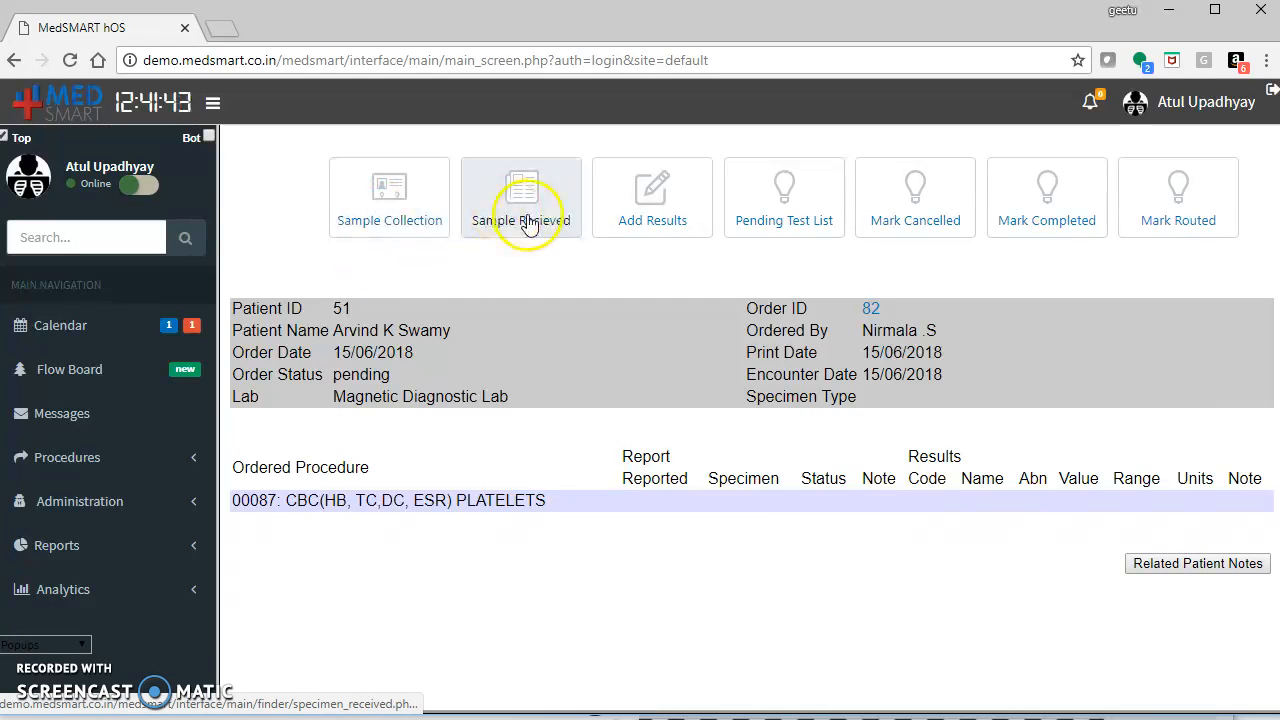
pyautogui.click(409, 196)
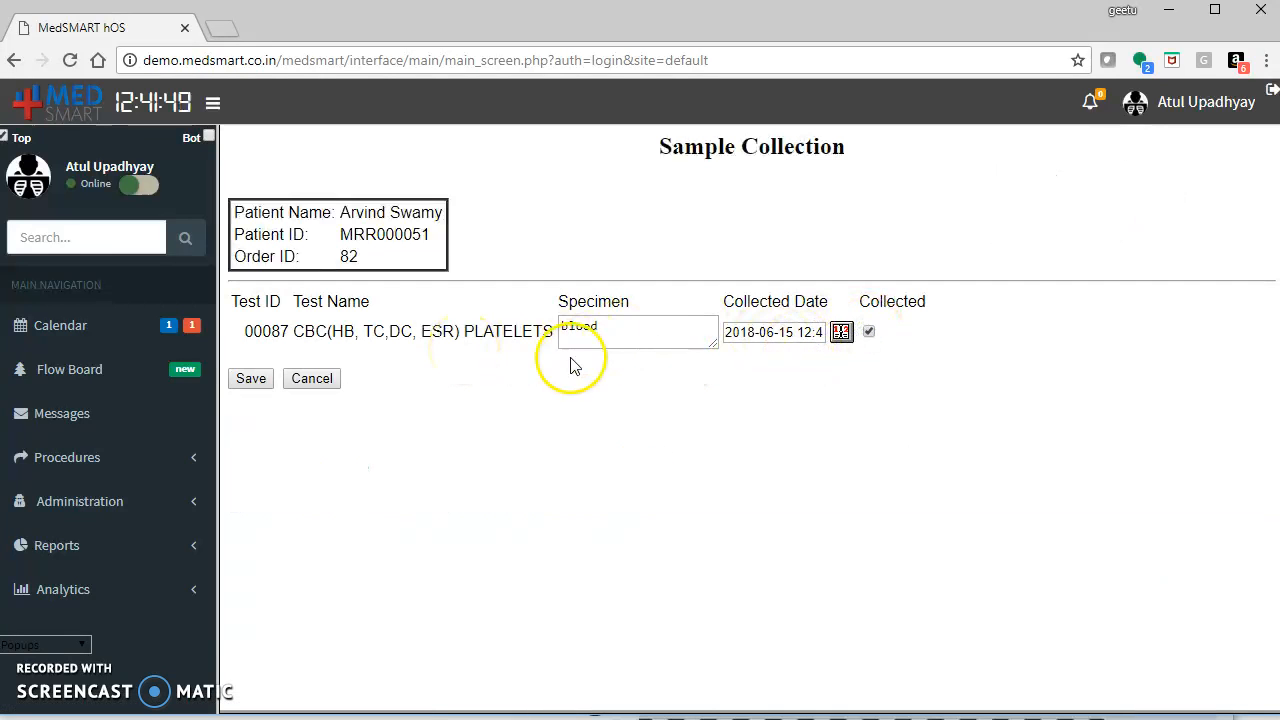
pyautogui.click(247, 380)
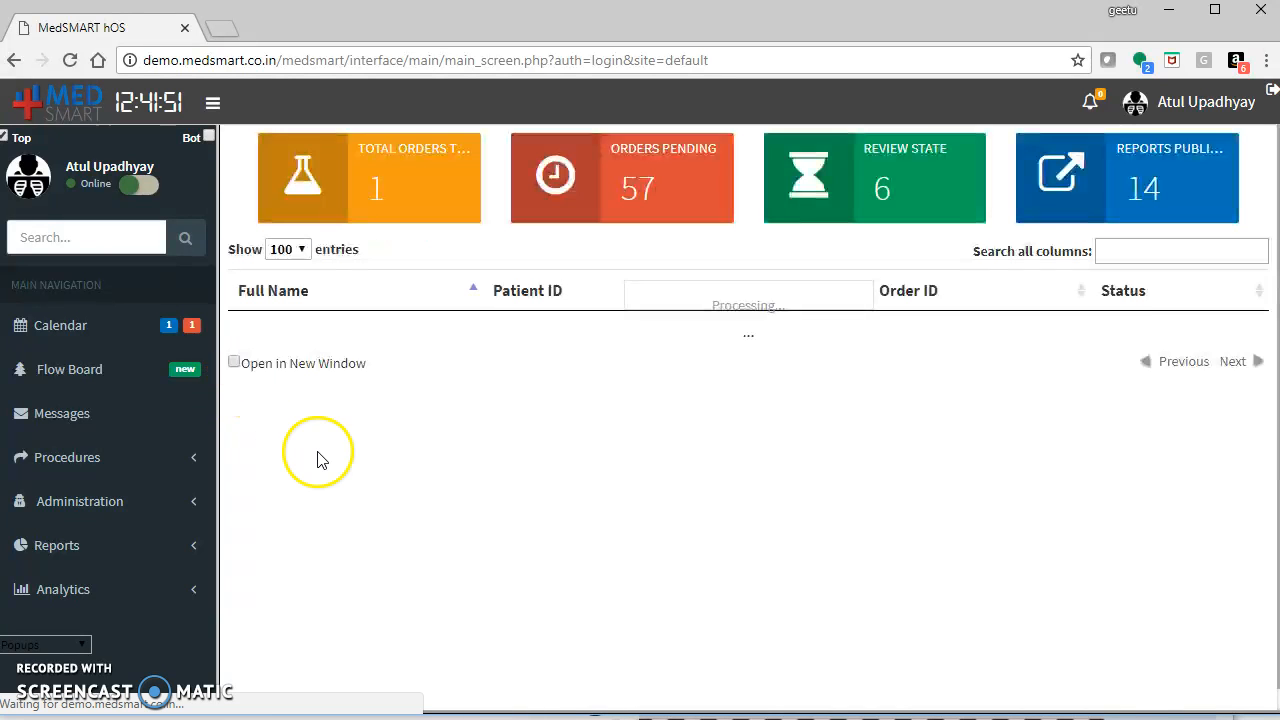
# Reopen the order and mark the collected sample as received, then save.
pyautogui.click(343, 333)
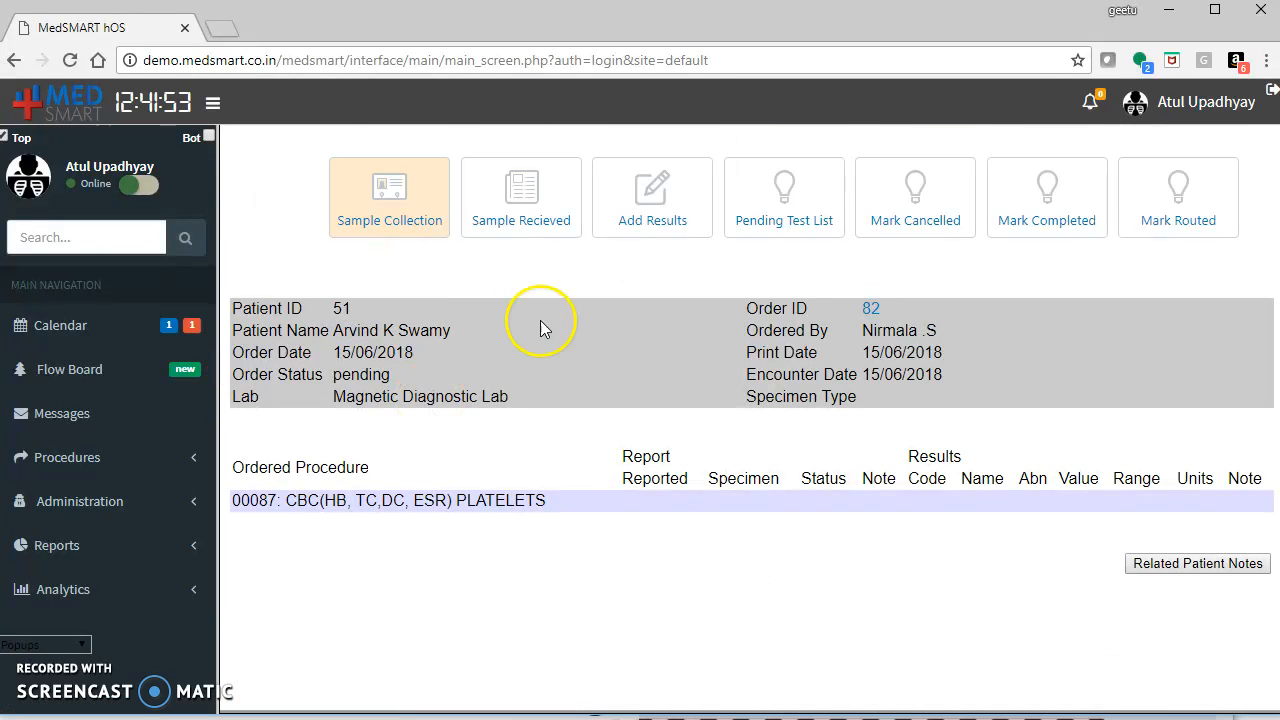
pyautogui.click(522, 214)
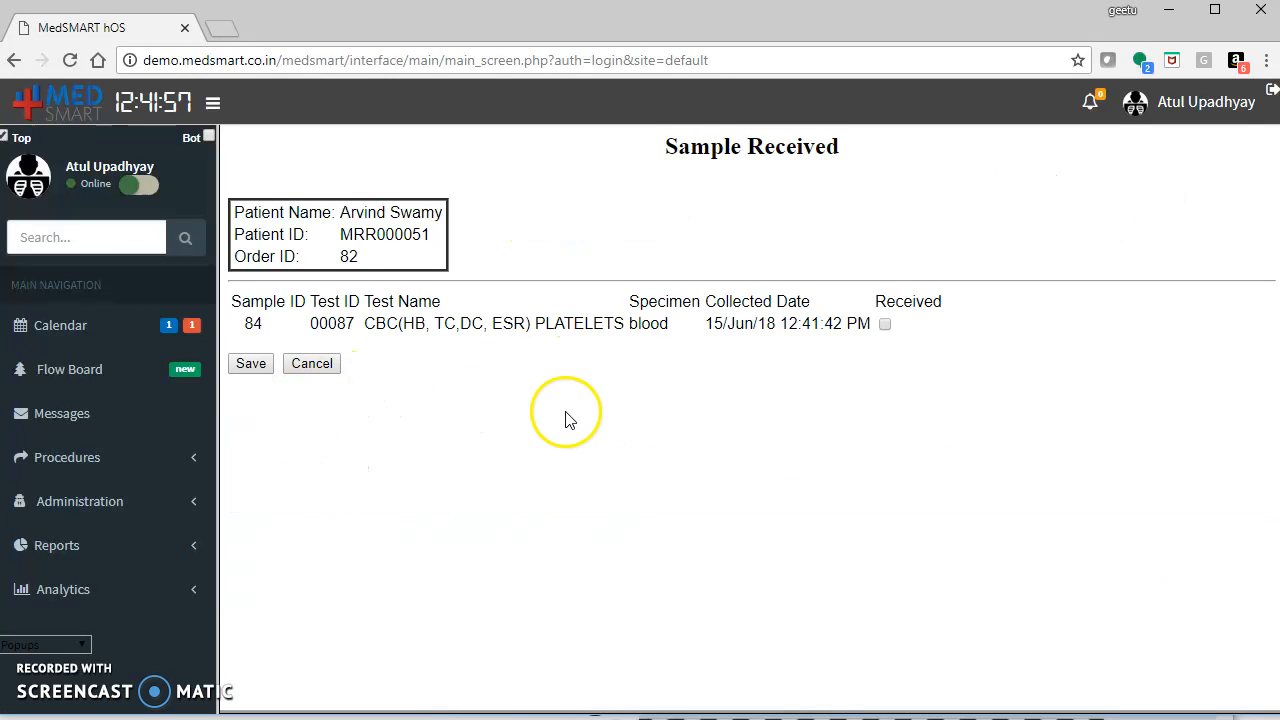
pyautogui.click(884, 324)
pyautogui.click(255, 364)
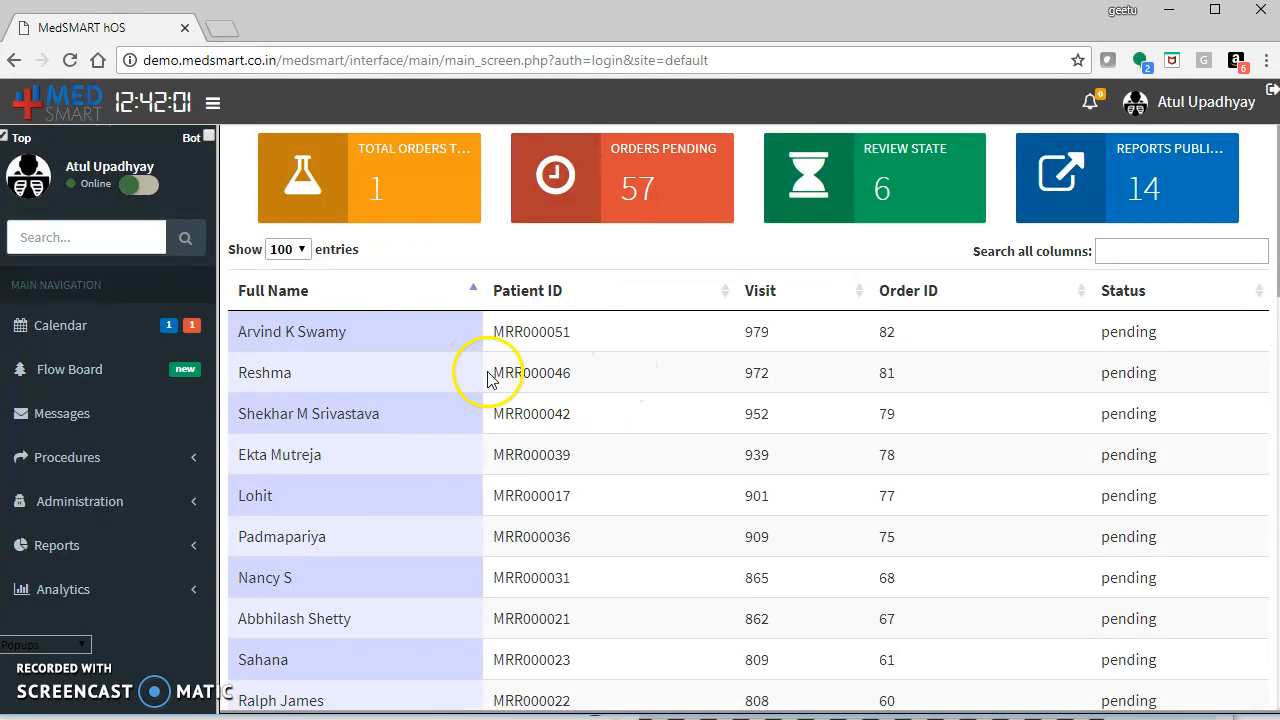
# Reopen the order and save the CBC test results.
pyautogui.click(370, 338)
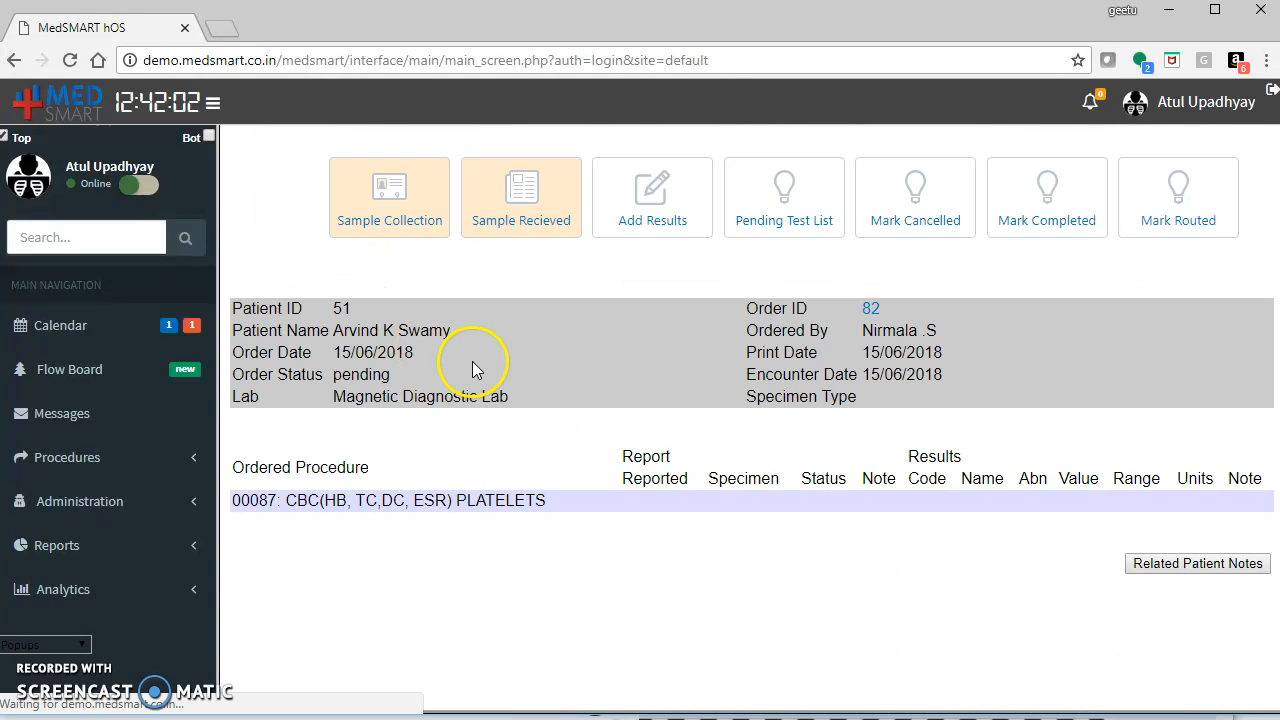
pyautogui.click(657, 215)
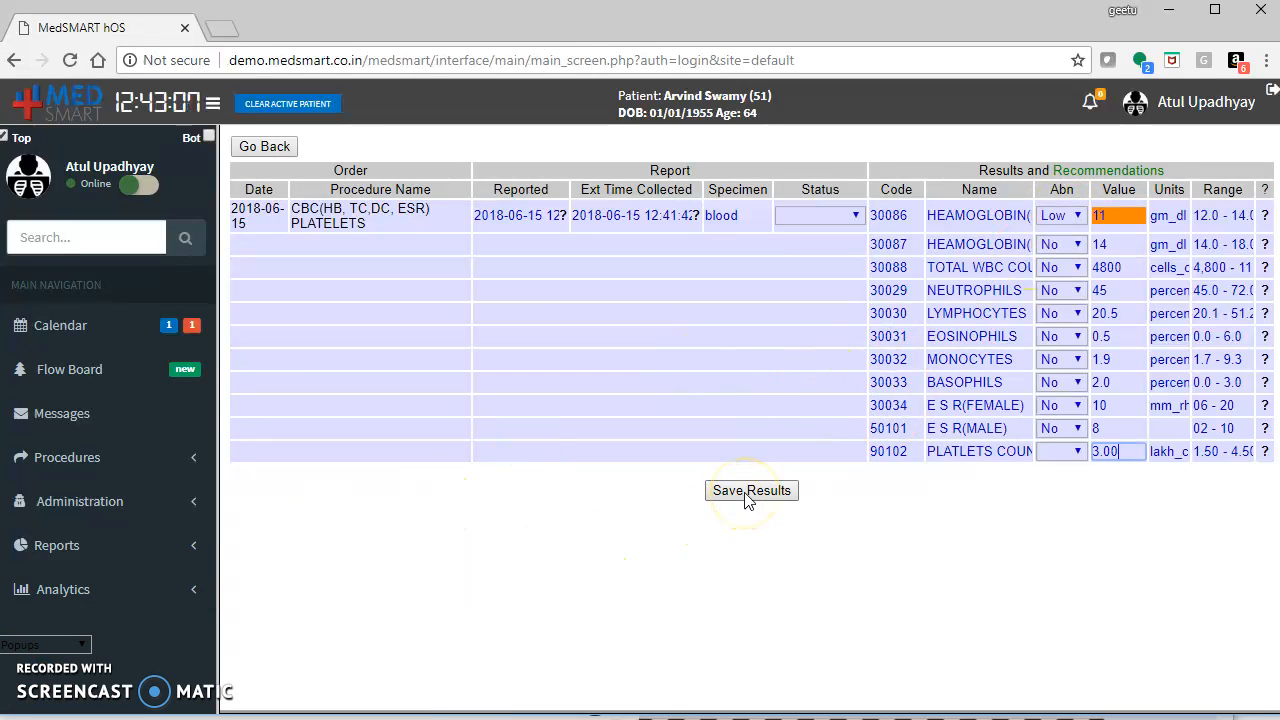
pyautogui.click(747, 494)
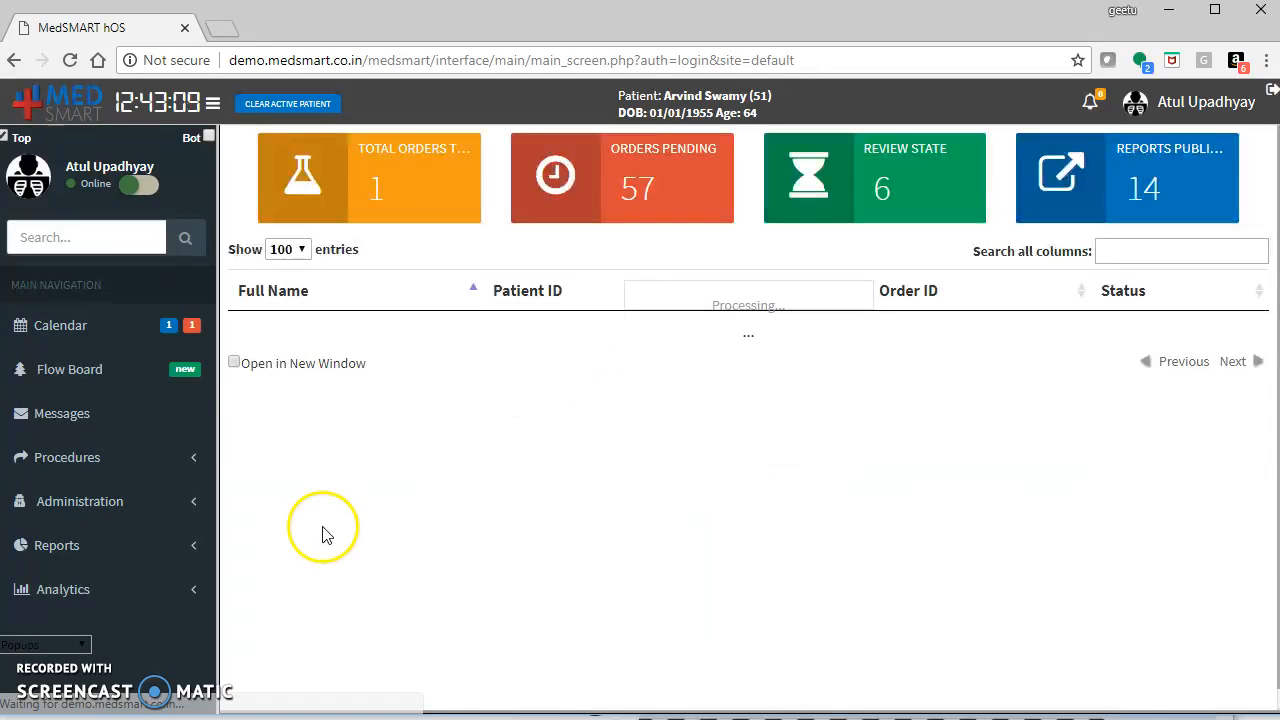
# Open the patient's lab order and mark the test as completed, confirming the prompt.
pyautogui.click(258, 331)
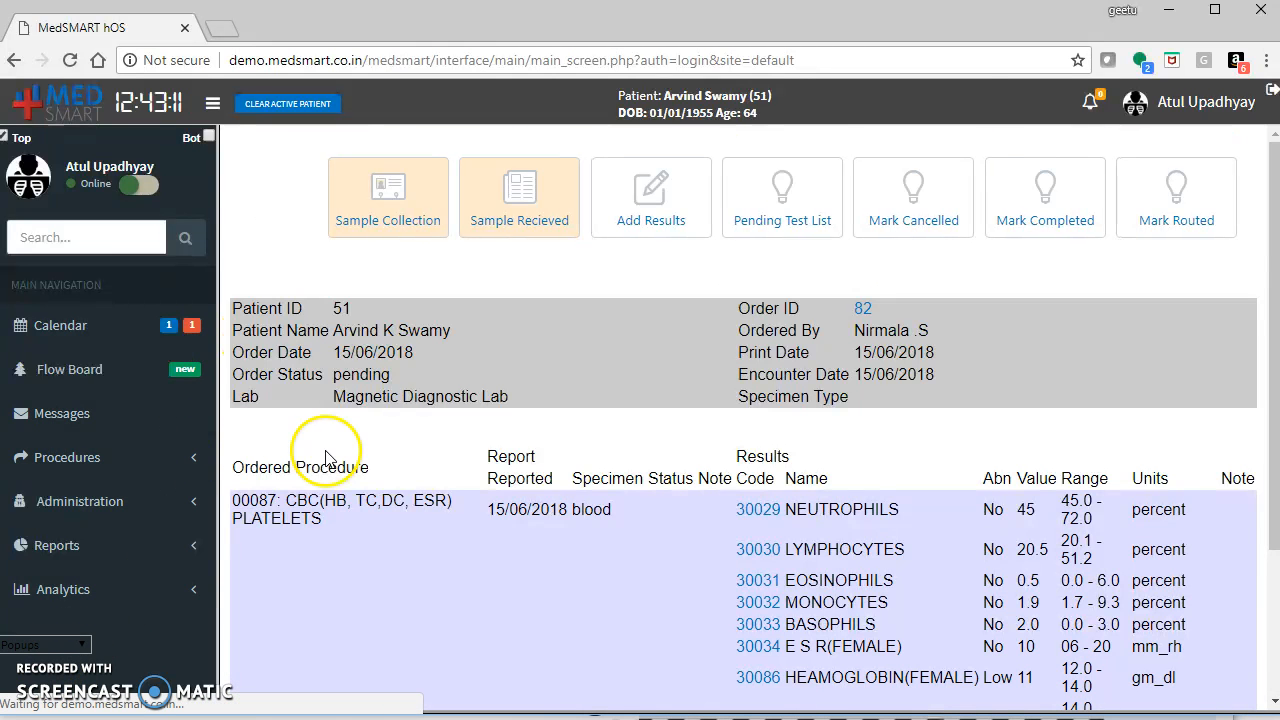
pyautogui.click(1048, 200)
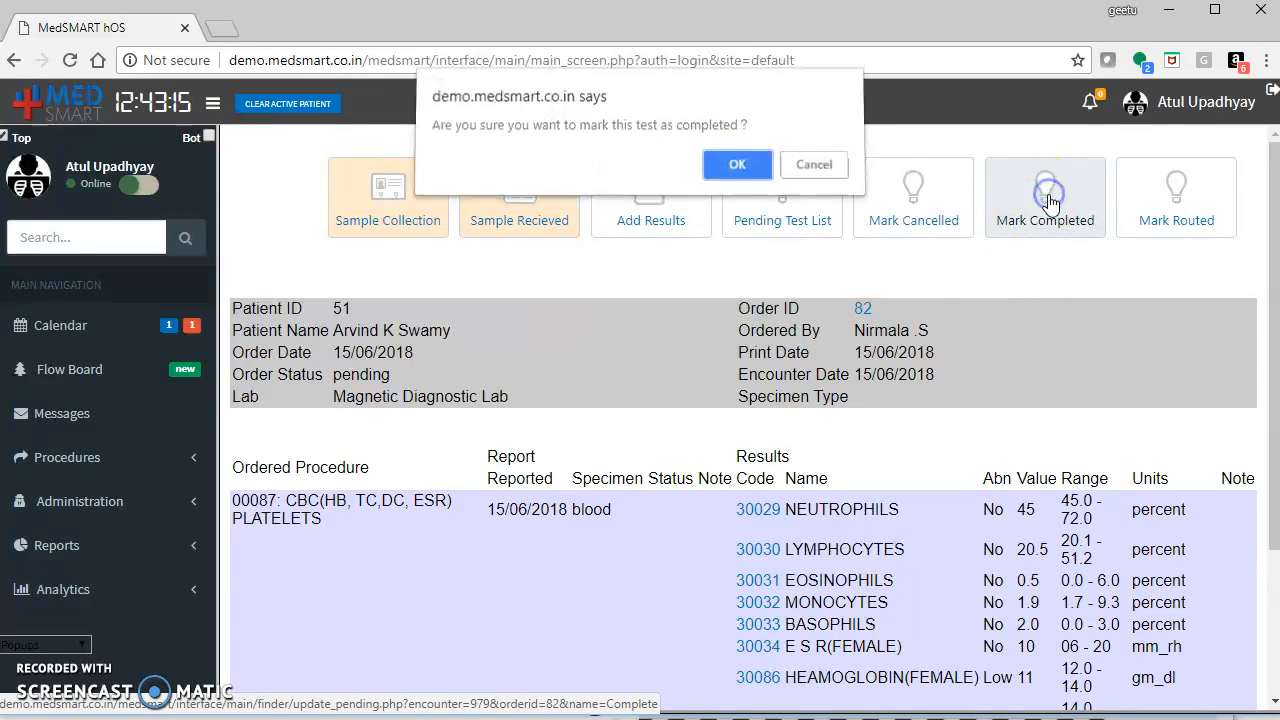
pyautogui.click(737, 172)
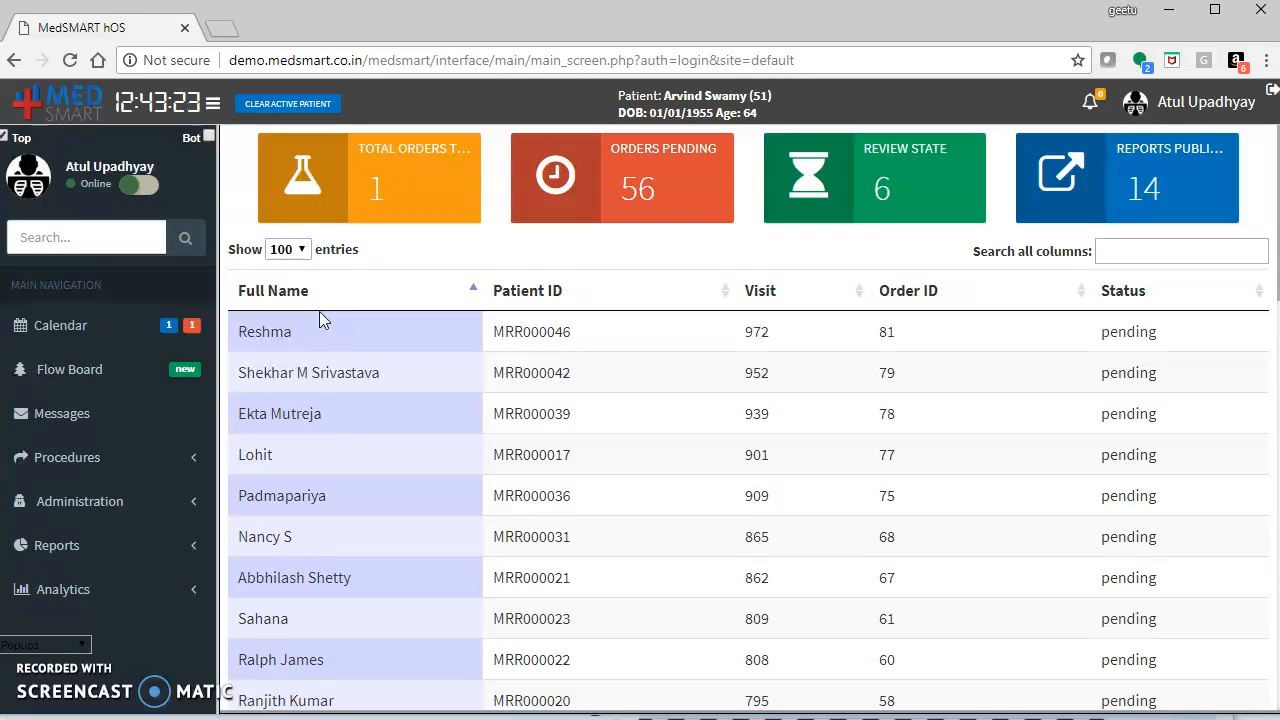
# As the accounts user, open the patient's record from the patient list and select the 15/06/2018 visit.
pyautogui.click(158, 372)
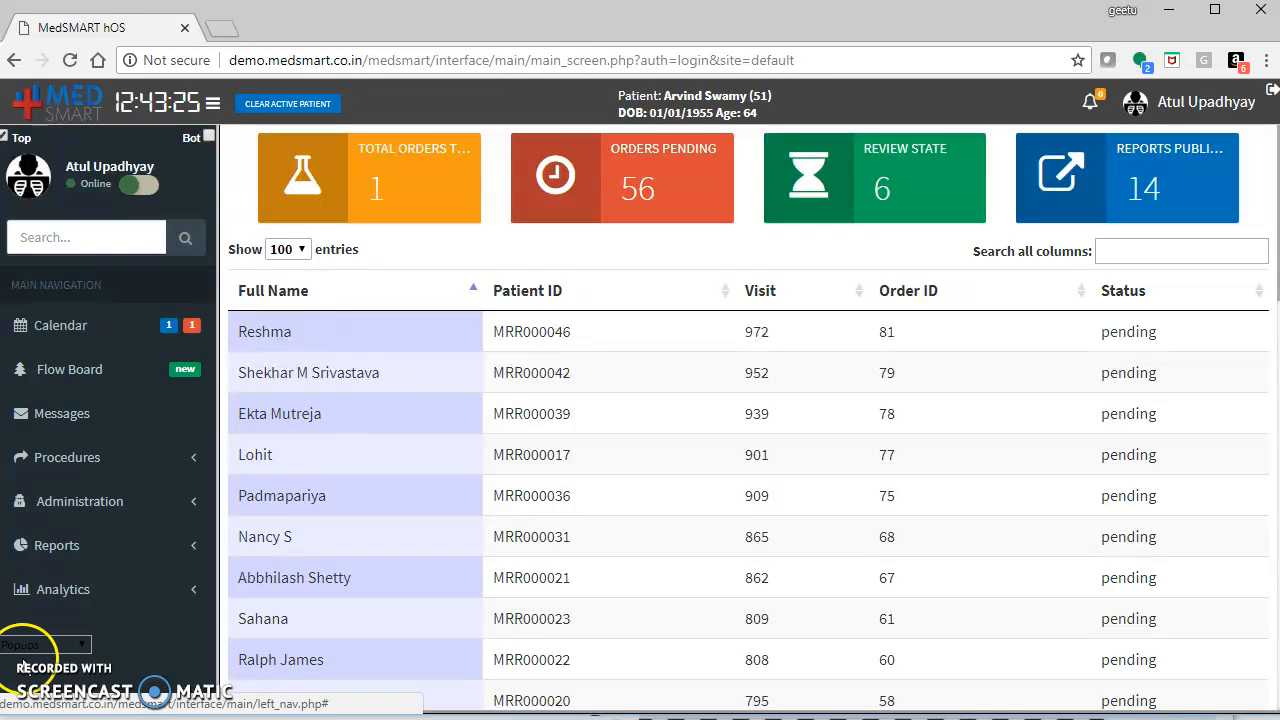
pyautogui.click(569, 467)
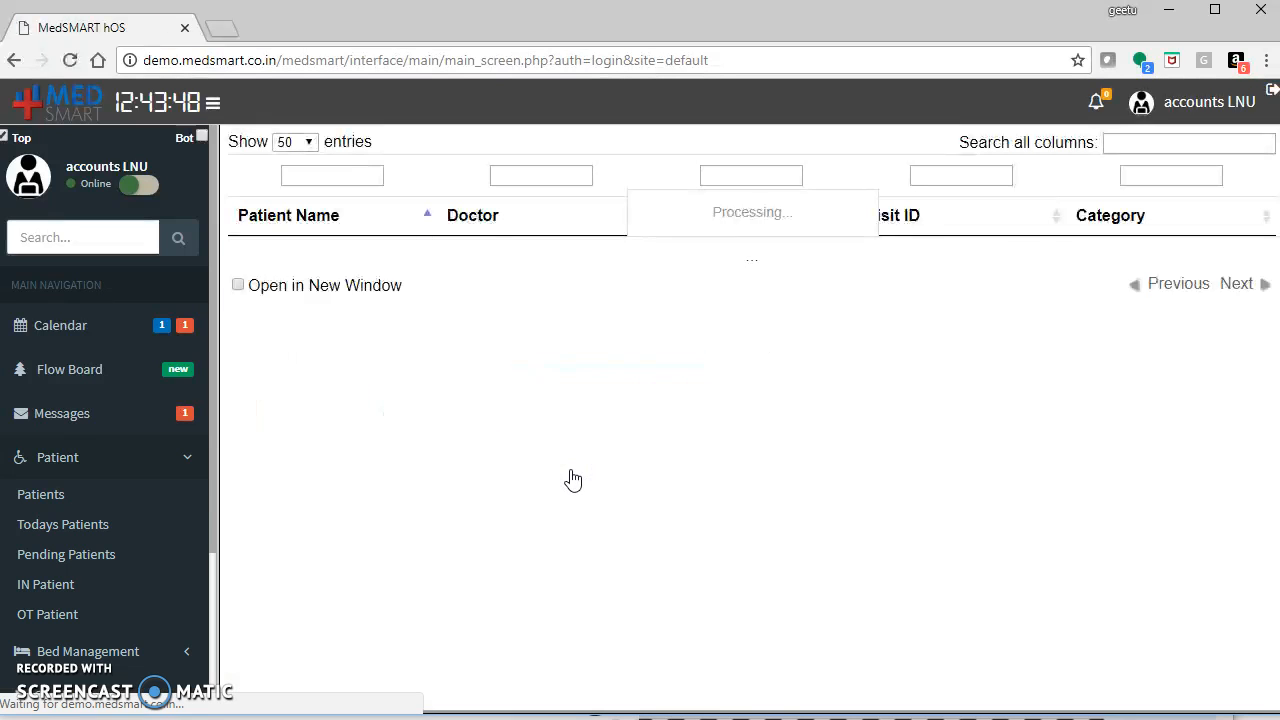
pyautogui.click(293, 258)
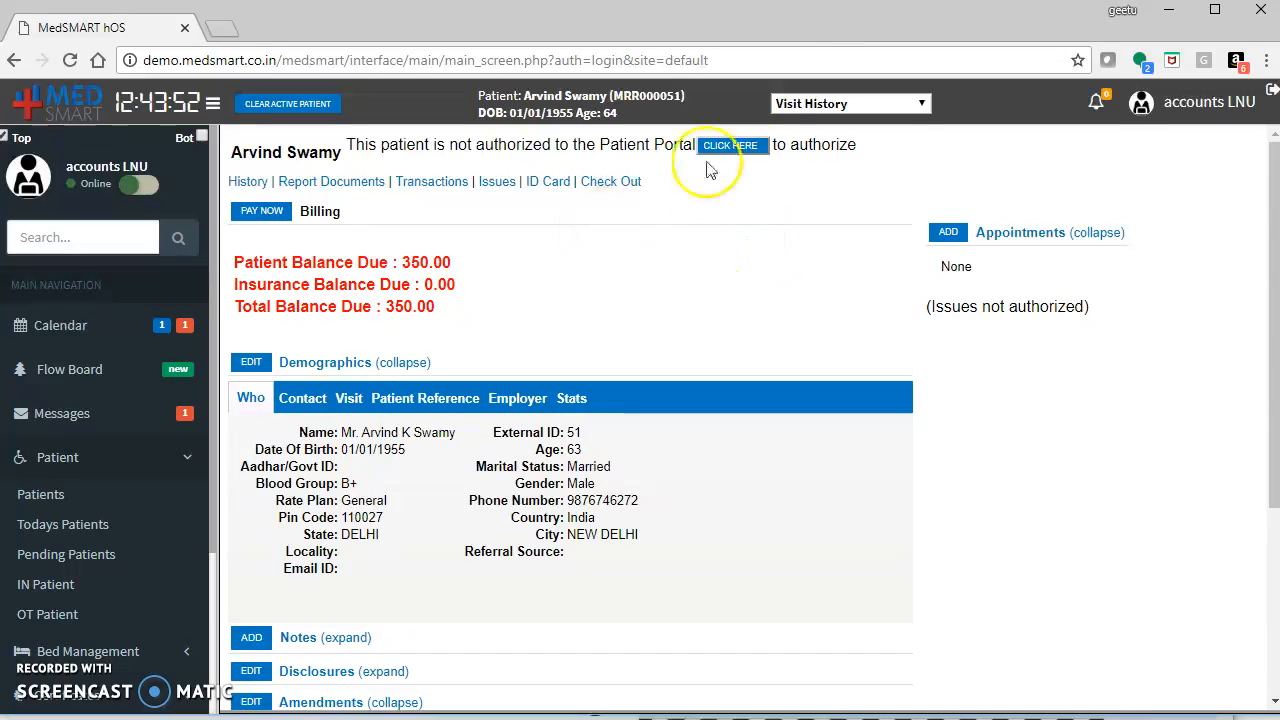
pyautogui.click(888, 102)
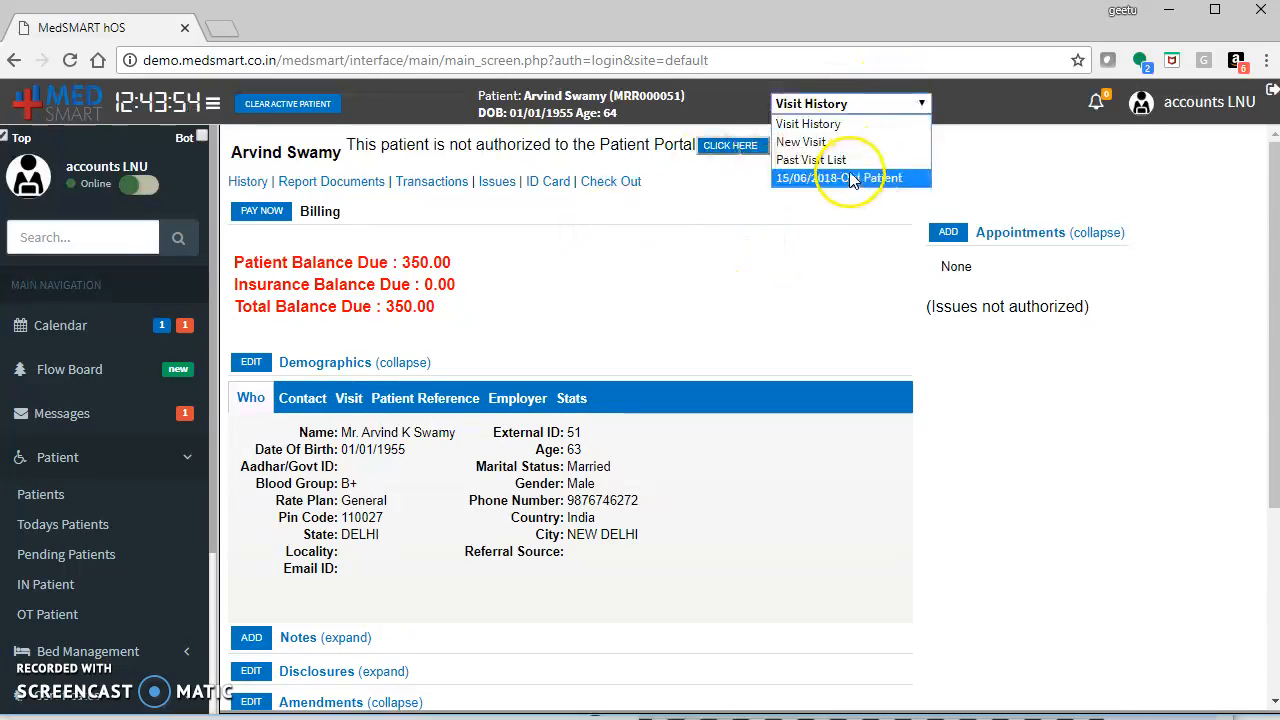
pyautogui.click(850, 177)
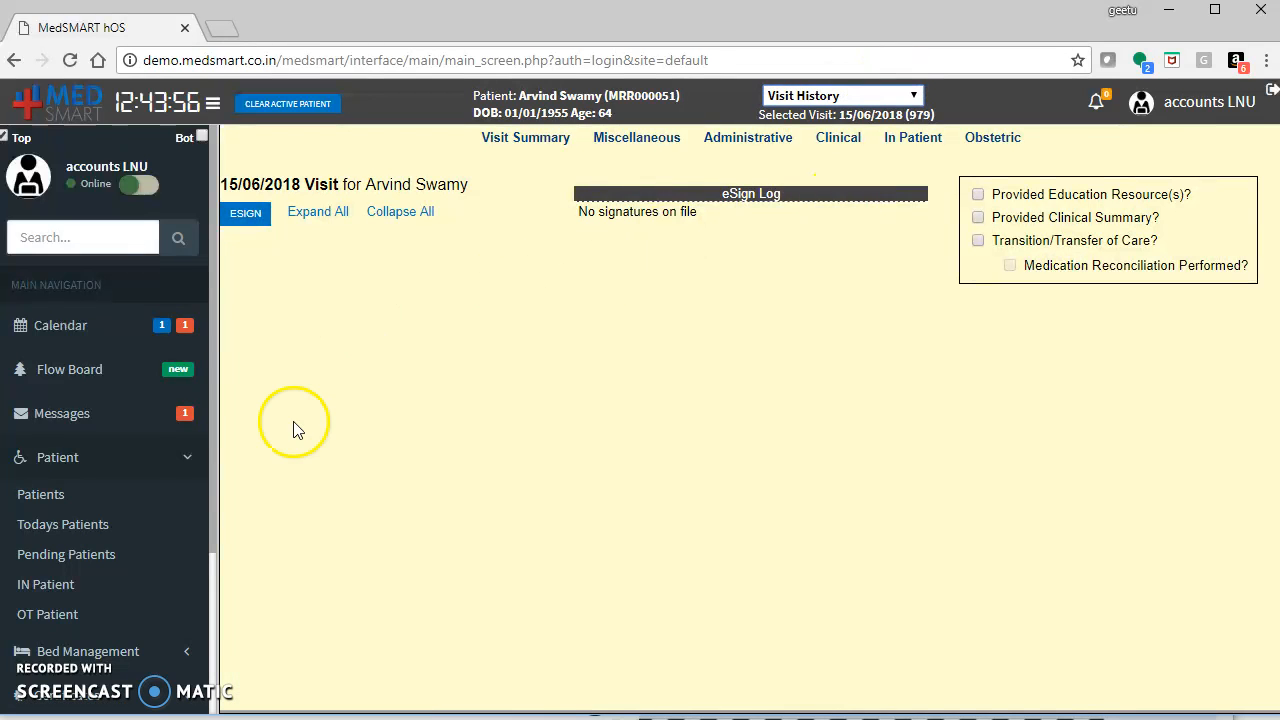
# Open the fee sheet for the visit, review the service and lab test categories, and save the fee sheet.
pyautogui.scroll(-2, 210, 475)
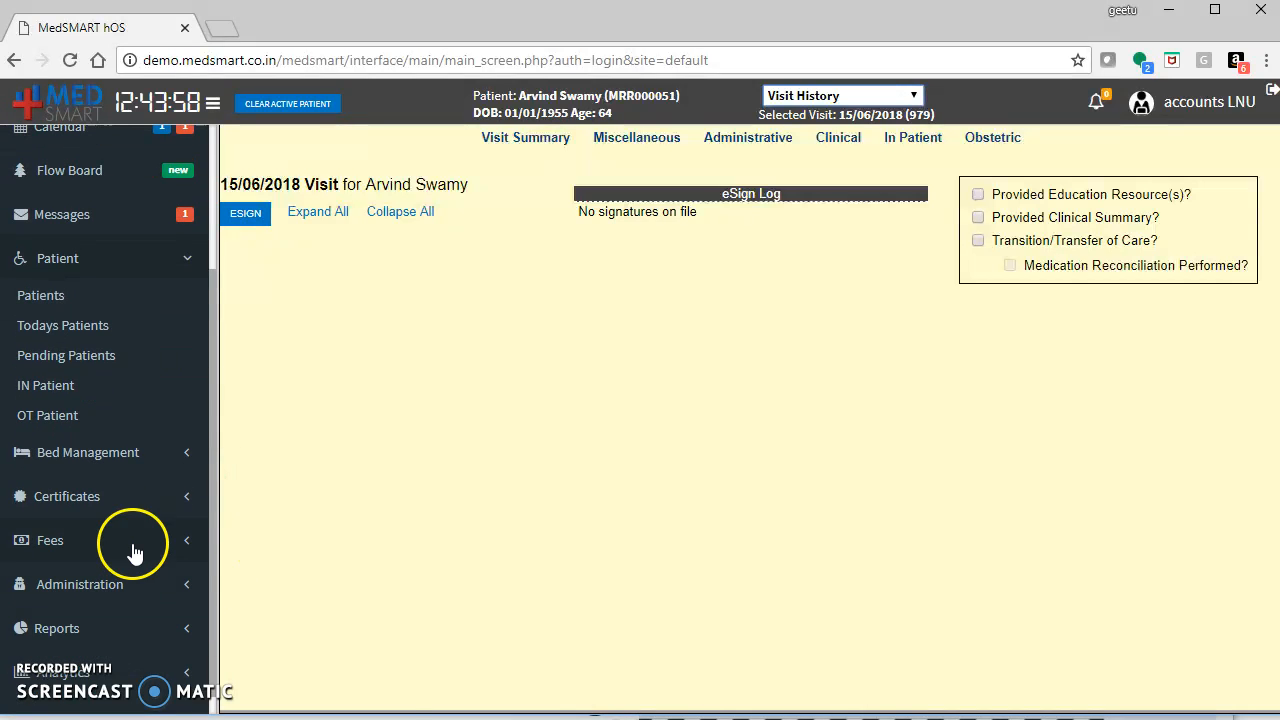
pyautogui.click(129, 541)
pyautogui.click(62, 428)
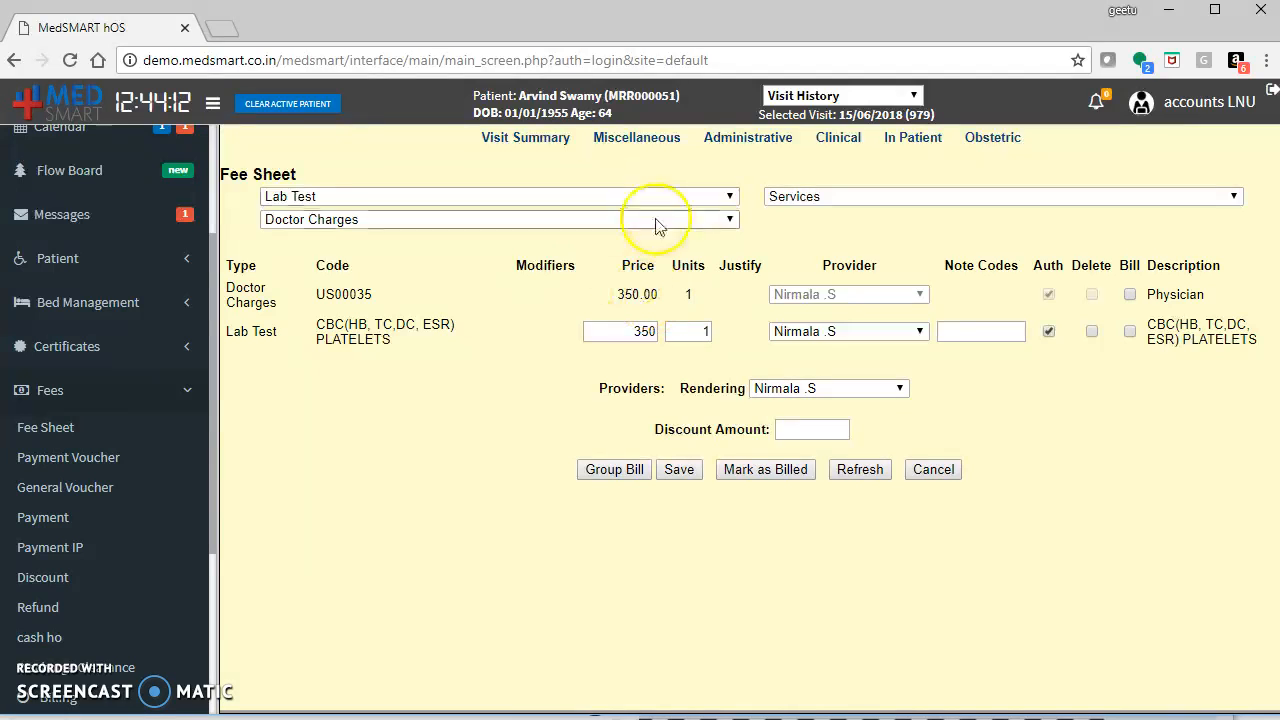
pyautogui.click(780, 199)
pyautogui.click(780, 212)
pyautogui.click(730, 196)
pyautogui.click(710, 197)
pyautogui.click(675, 470)
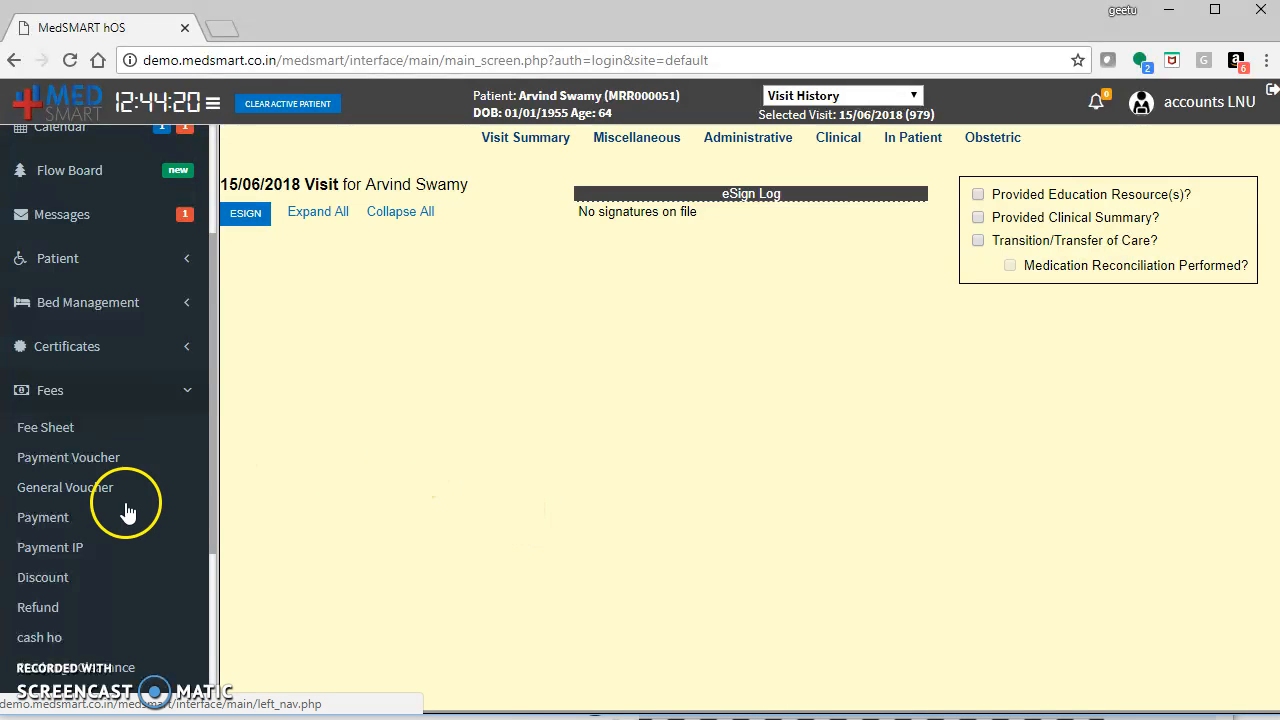
# Accept a cash payment of 350 towards settlement for the visit and print the invoice.
pyautogui.click(60, 521)
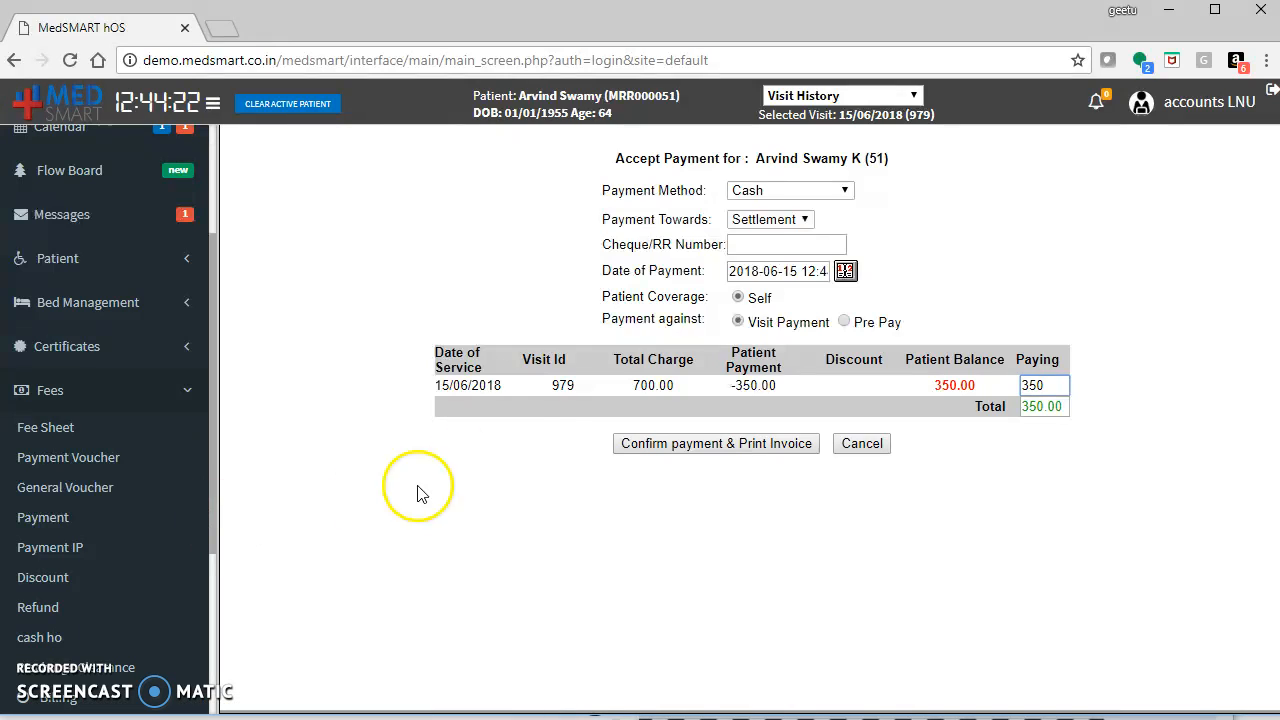
pyautogui.click(792, 193)
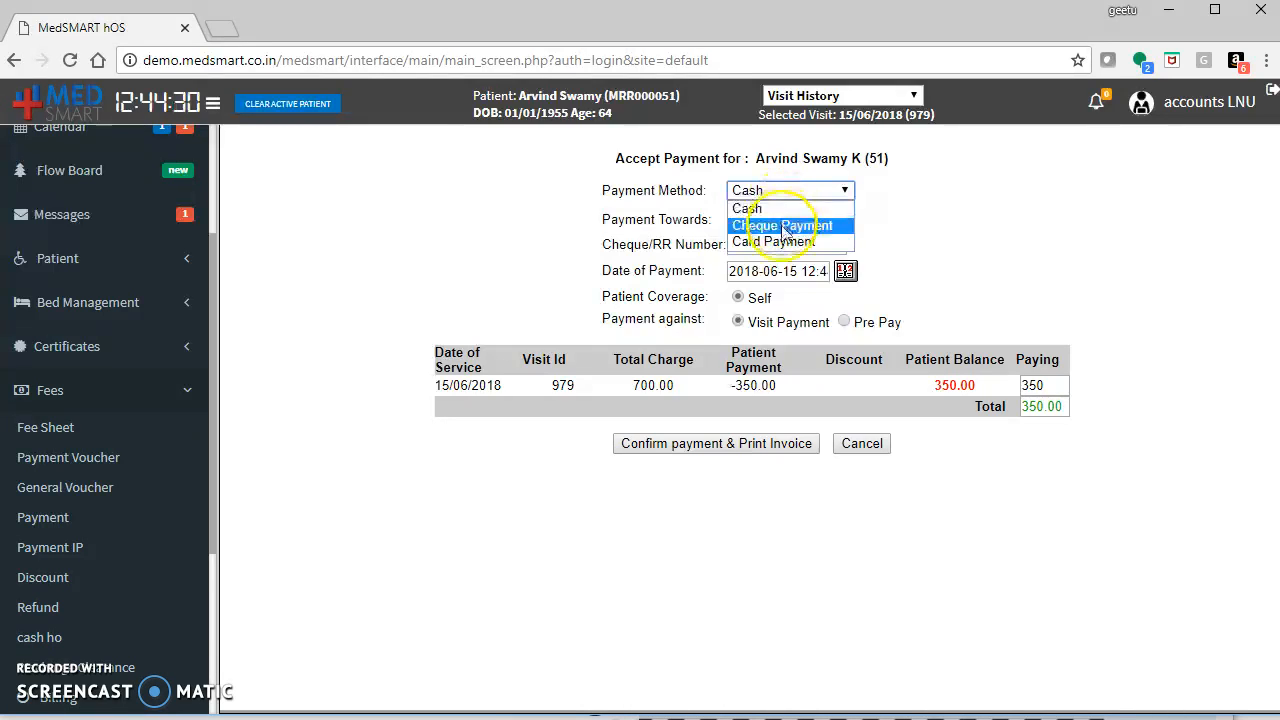
pyautogui.click(798, 209)
pyautogui.click(786, 220)
pyautogui.click(792, 219)
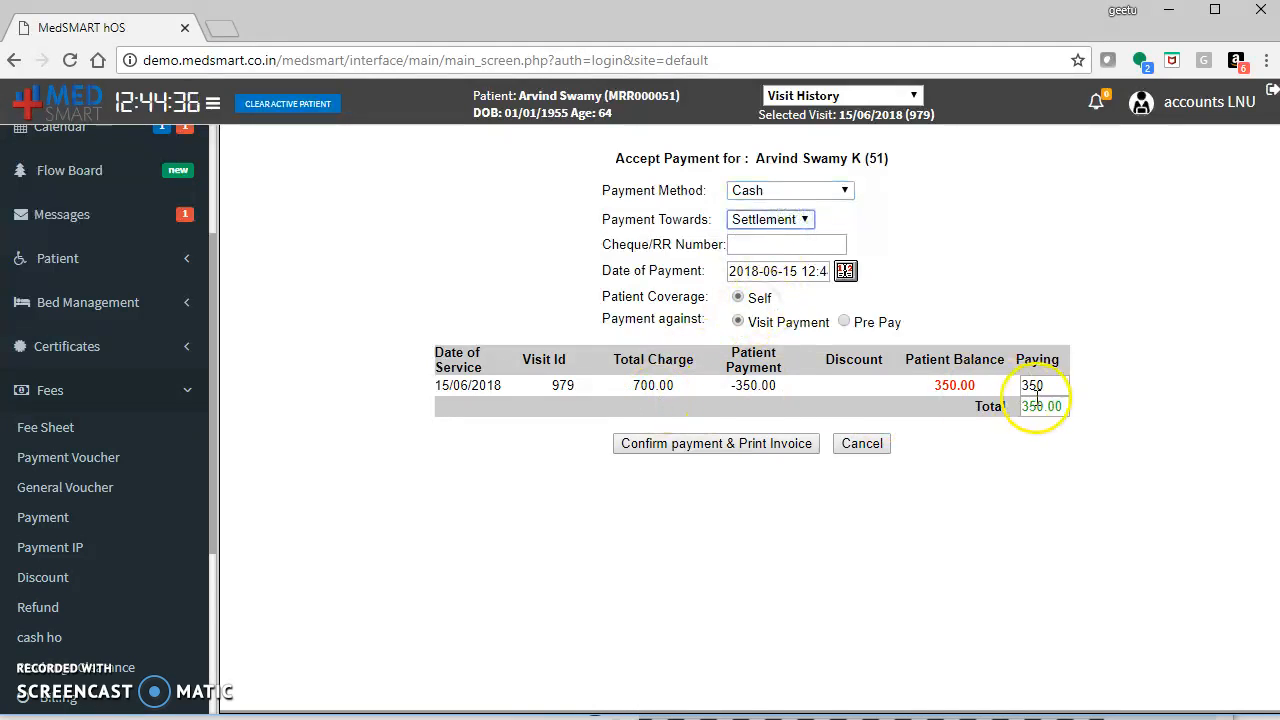
pyautogui.click(790, 453)
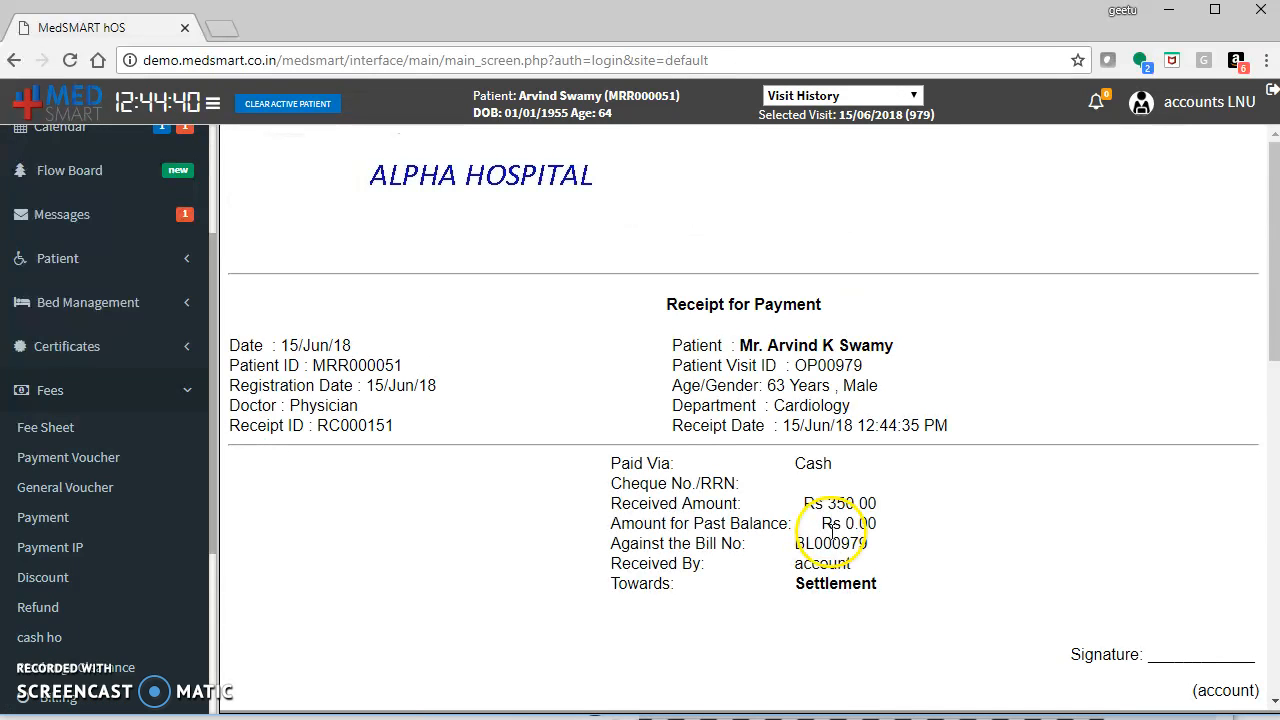